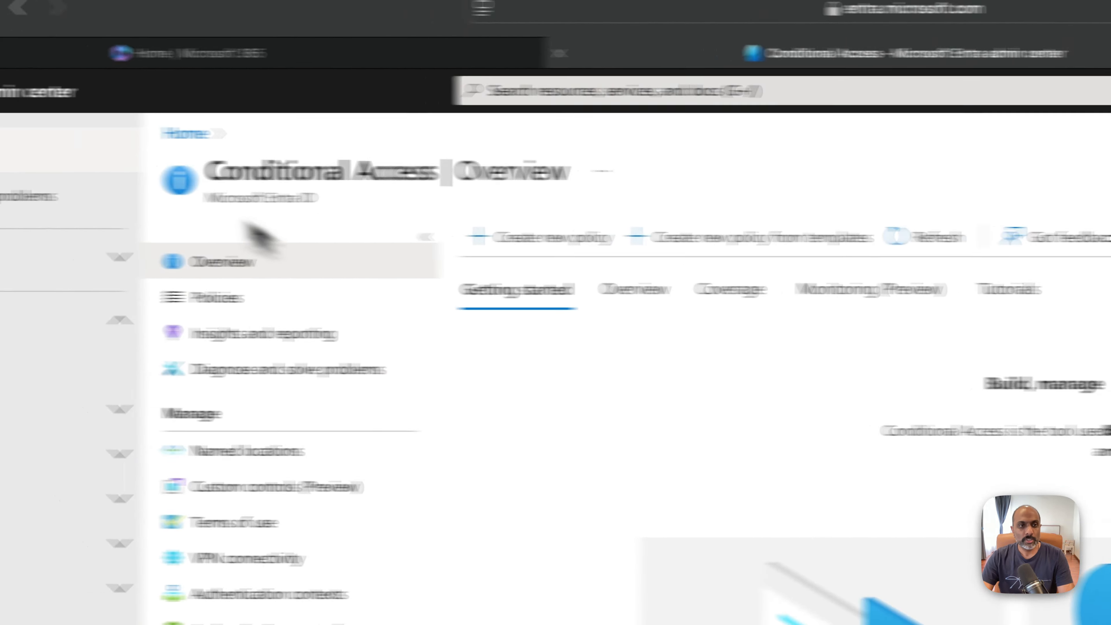
Collapse the Identity and Protection navigation groups and reopen Conditional Access under Protection.
click(299, 323)
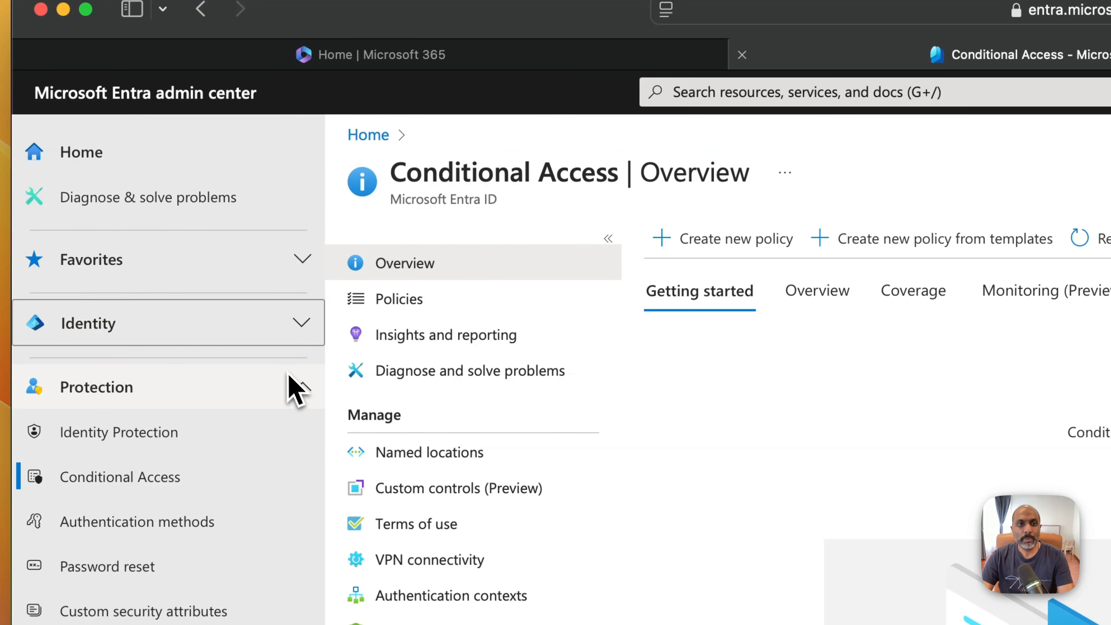
click(292, 389)
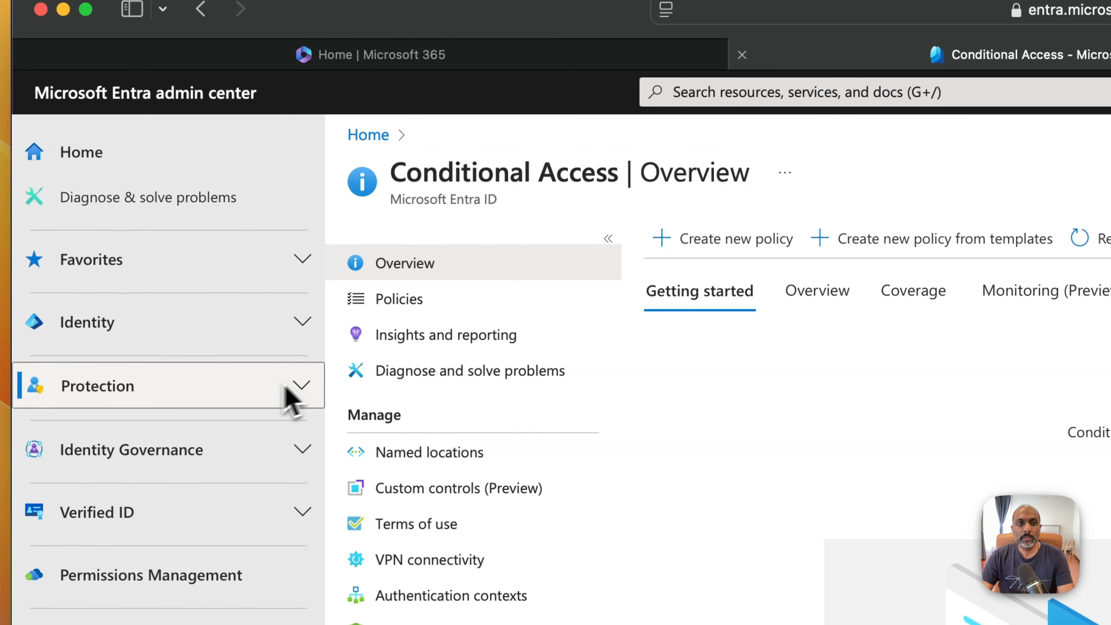
click(136, 389)
click(127, 475)
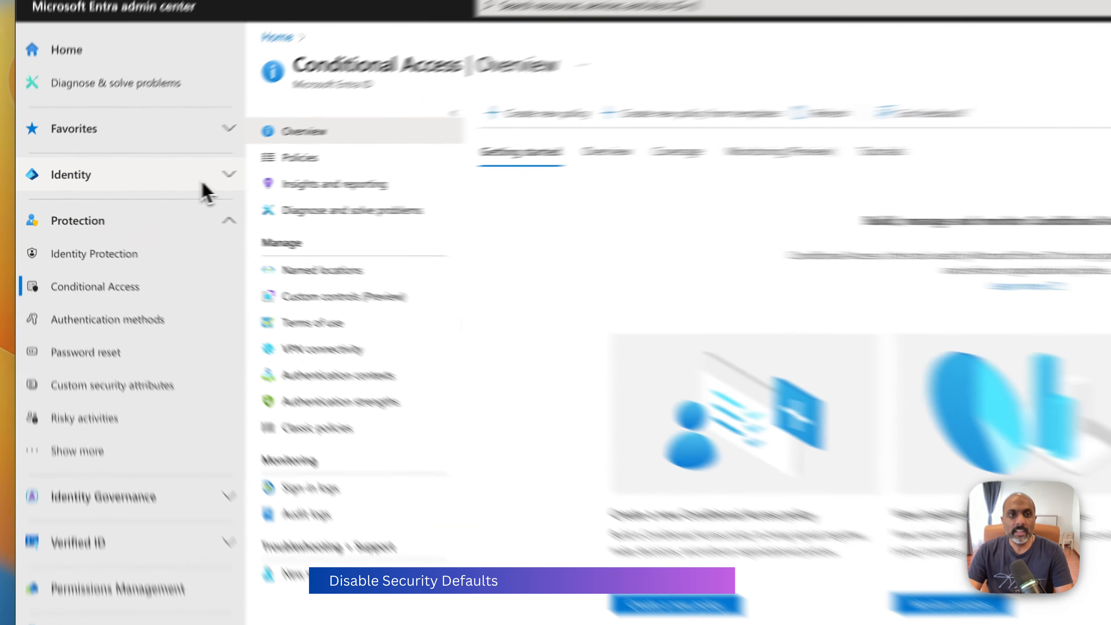
Open the tenant's Identity overview and examine its licence under the basic information.
click(202, 184)
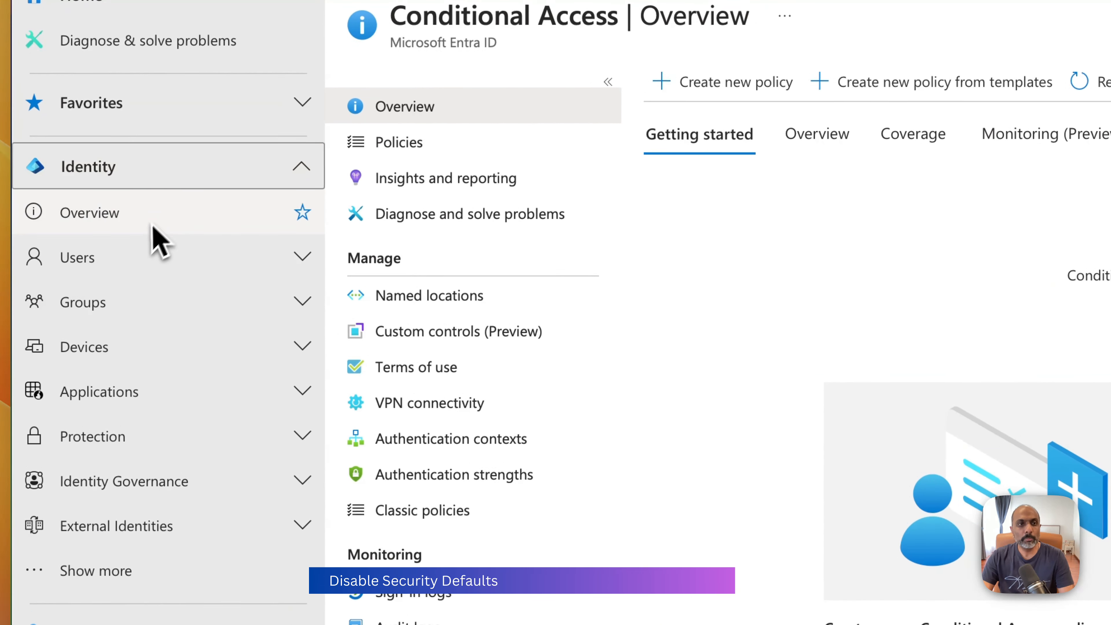
click(115, 219)
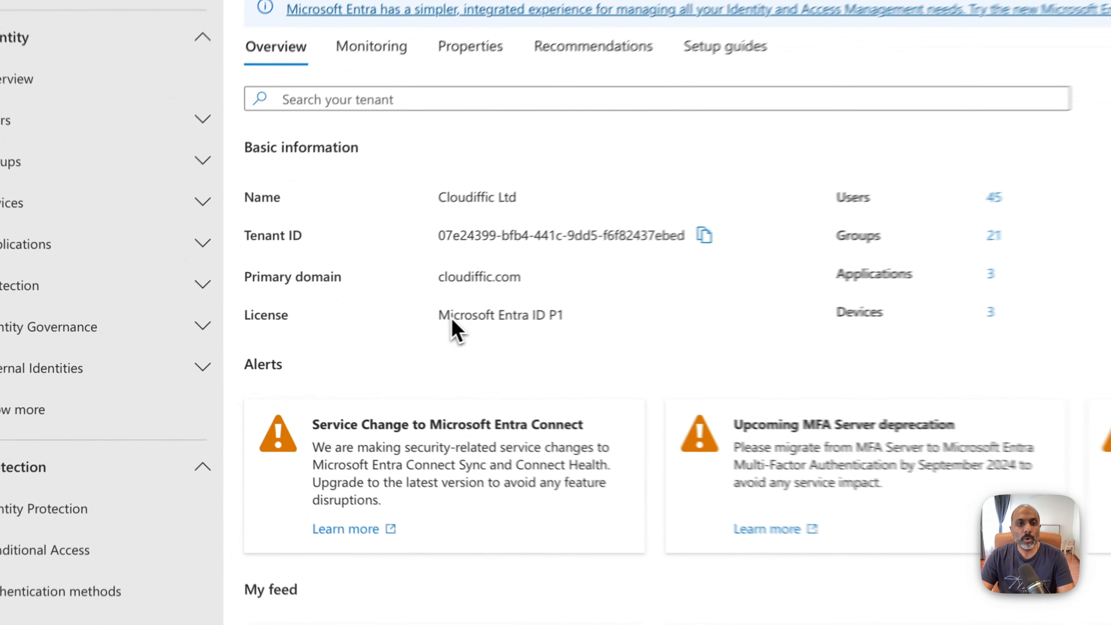
drag(299, 335, 368, 336)
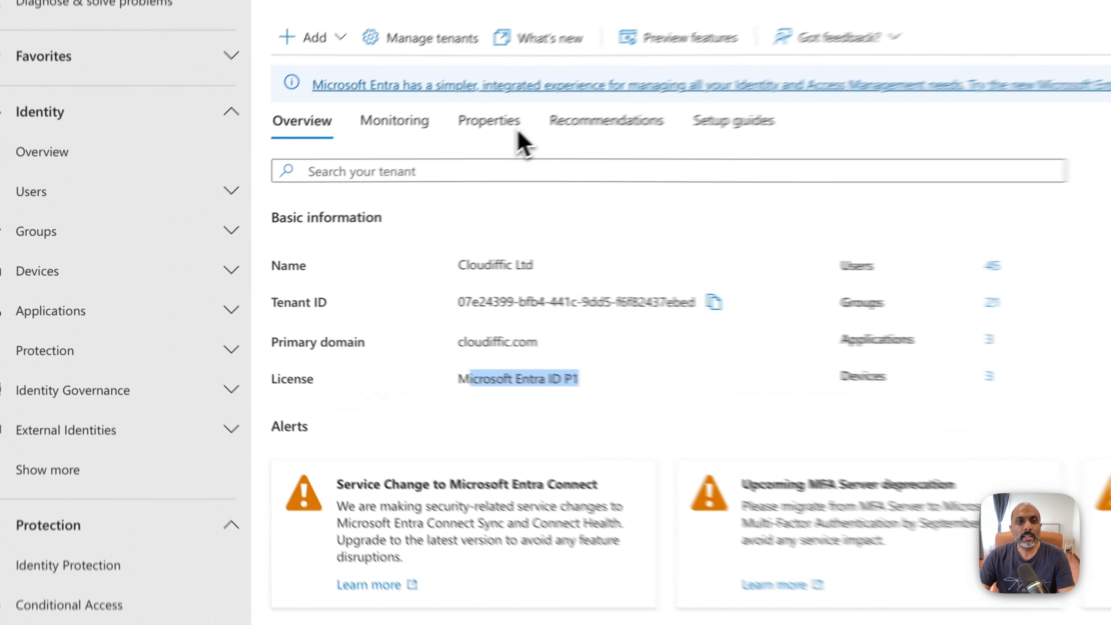
Disable security defaults in the tenant properties, giving planned Conditional Access use as the reason and replacing them with Conditional Access policies.
click(324, 192)
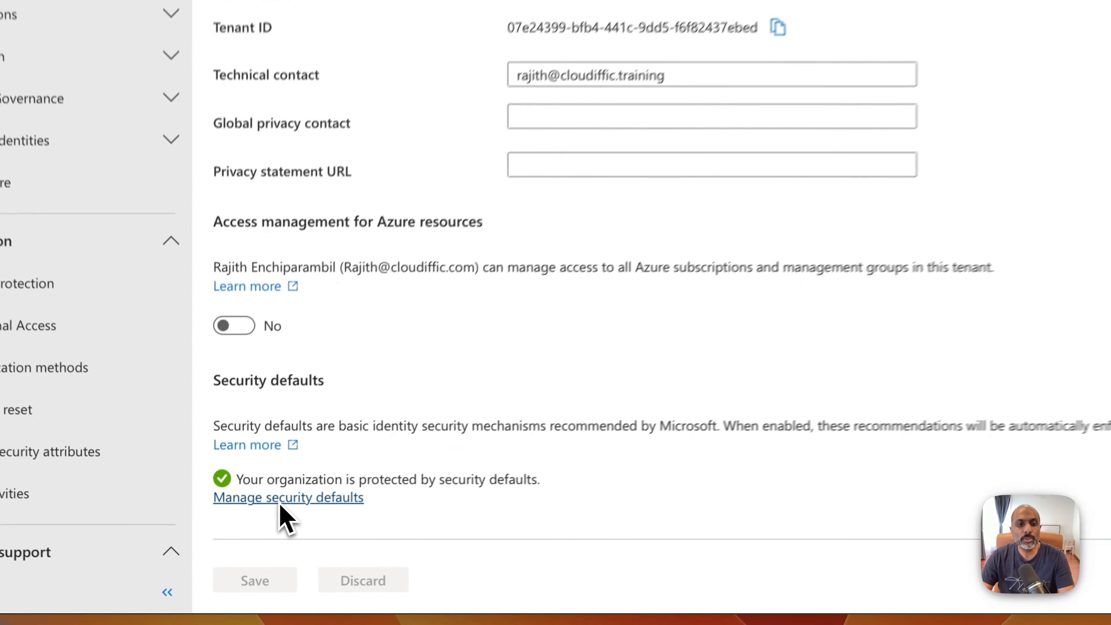
click(288, 499)
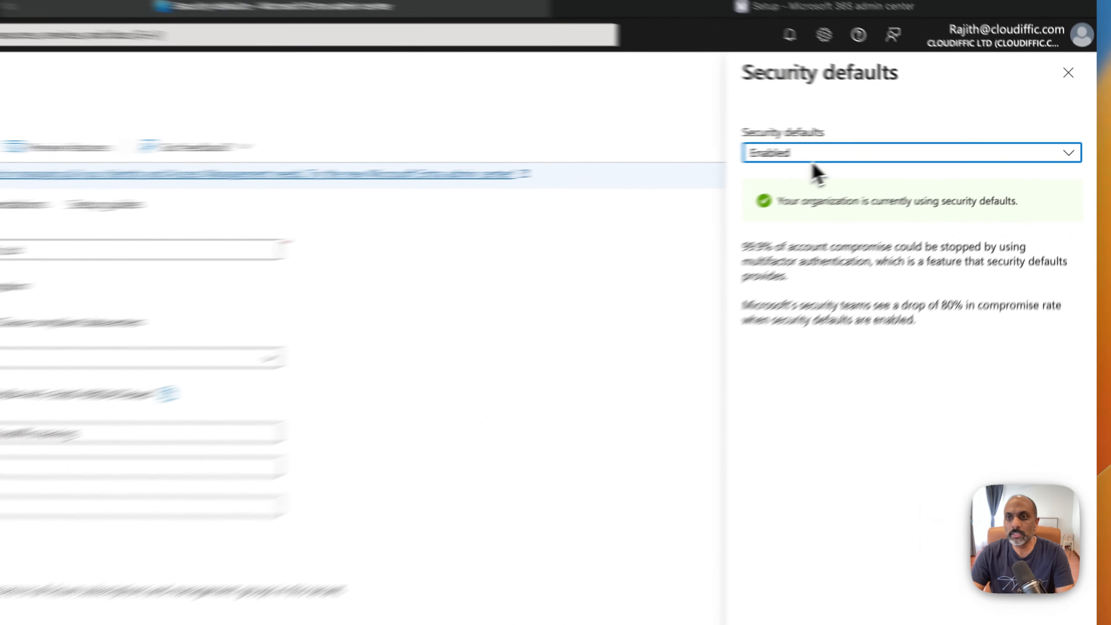
click(912, 145)
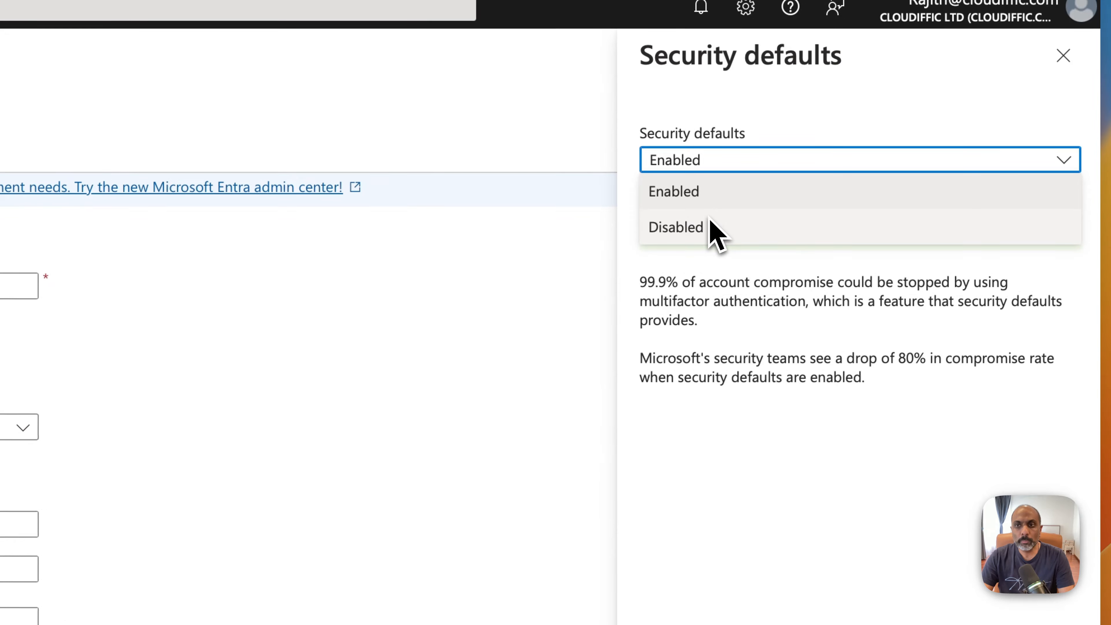
click(703, 225)
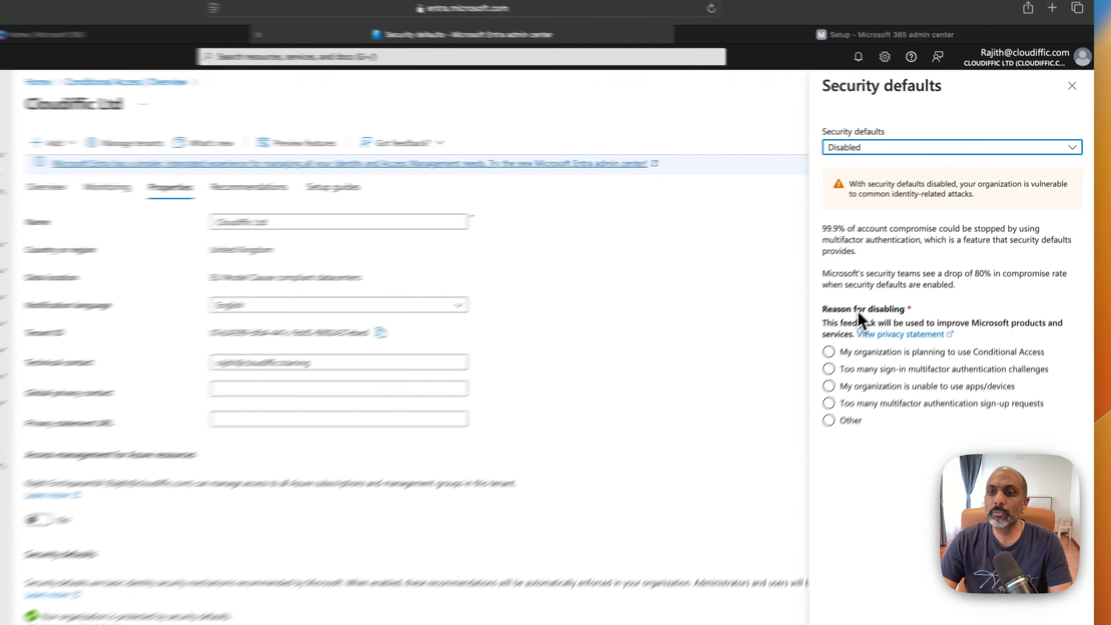
click(866, 402)
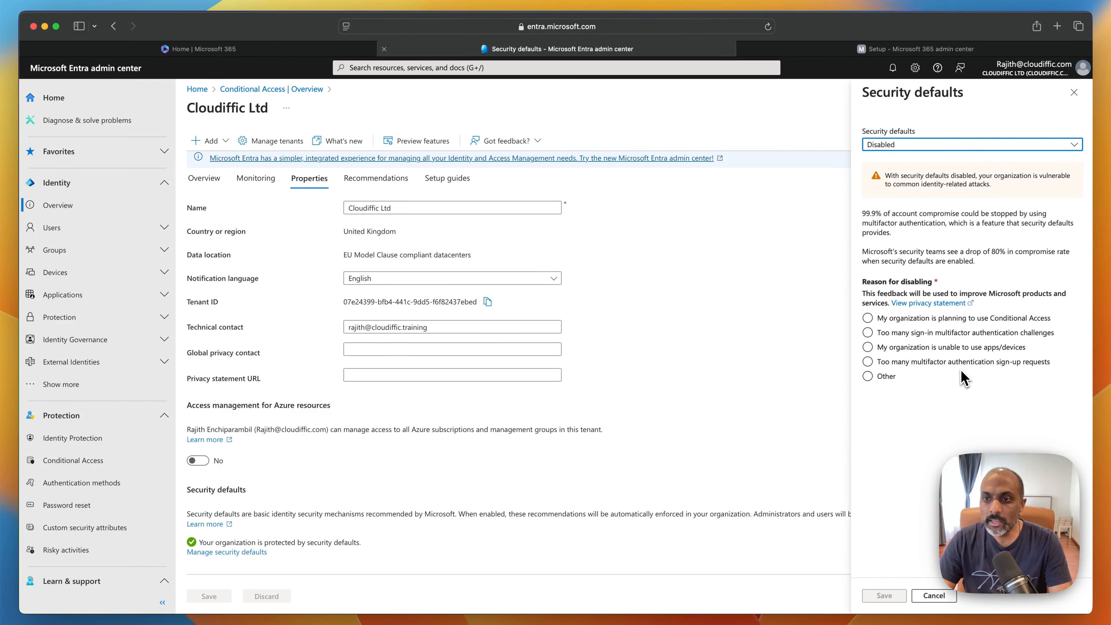
click(918, 318)
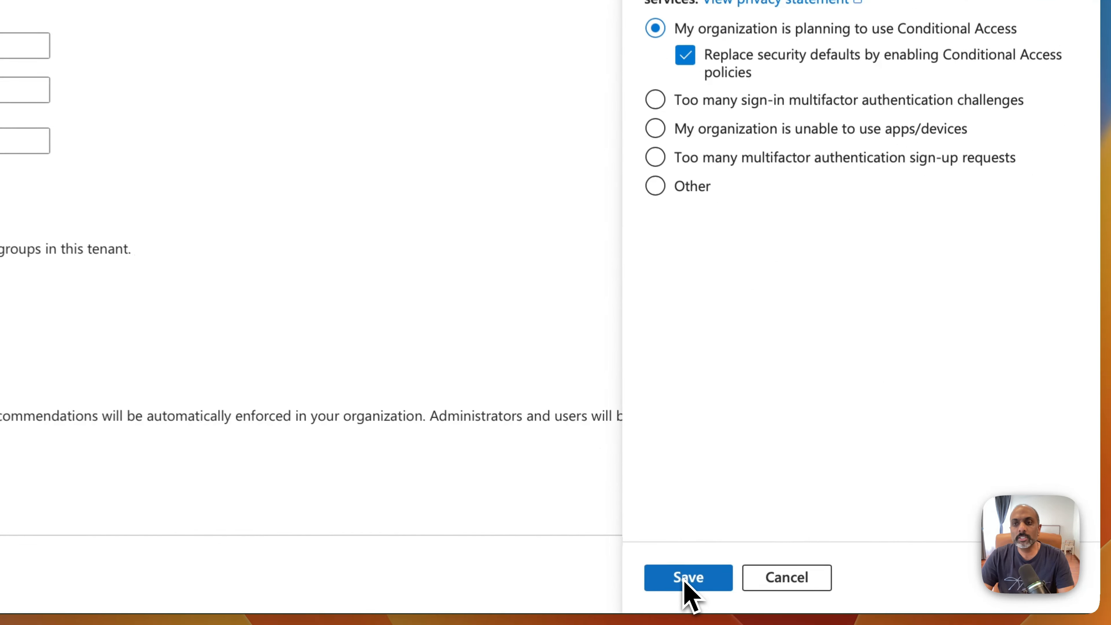
click(727, 582)
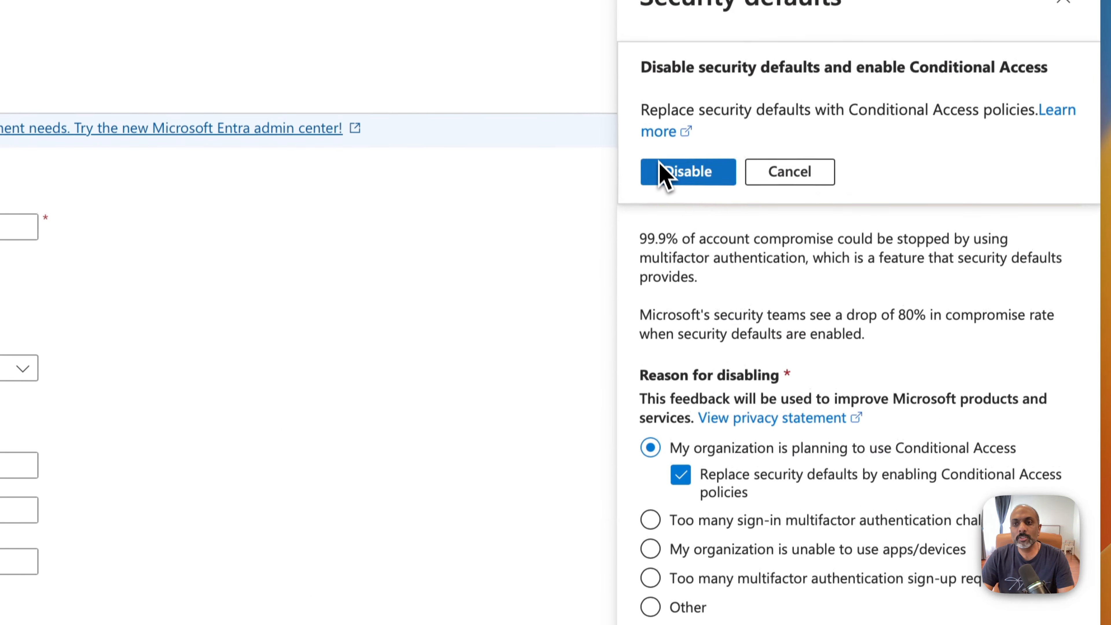
click(663, 171)
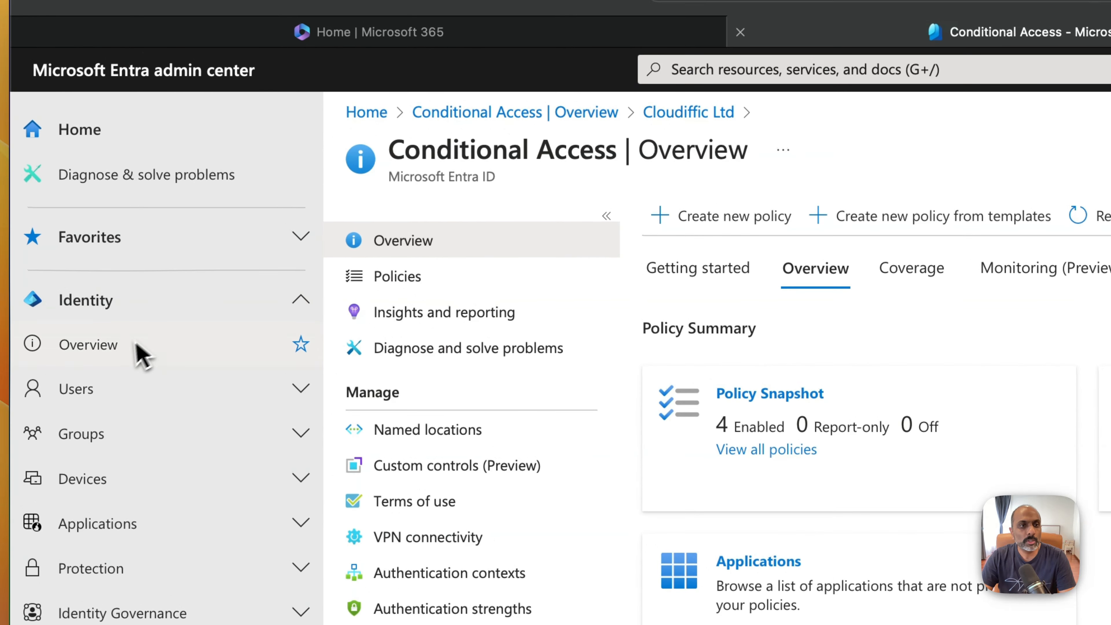
Reopen the tenant's properties from the Identity overview and examine the security defaults status.
click(58, 204)
click(568, 186)
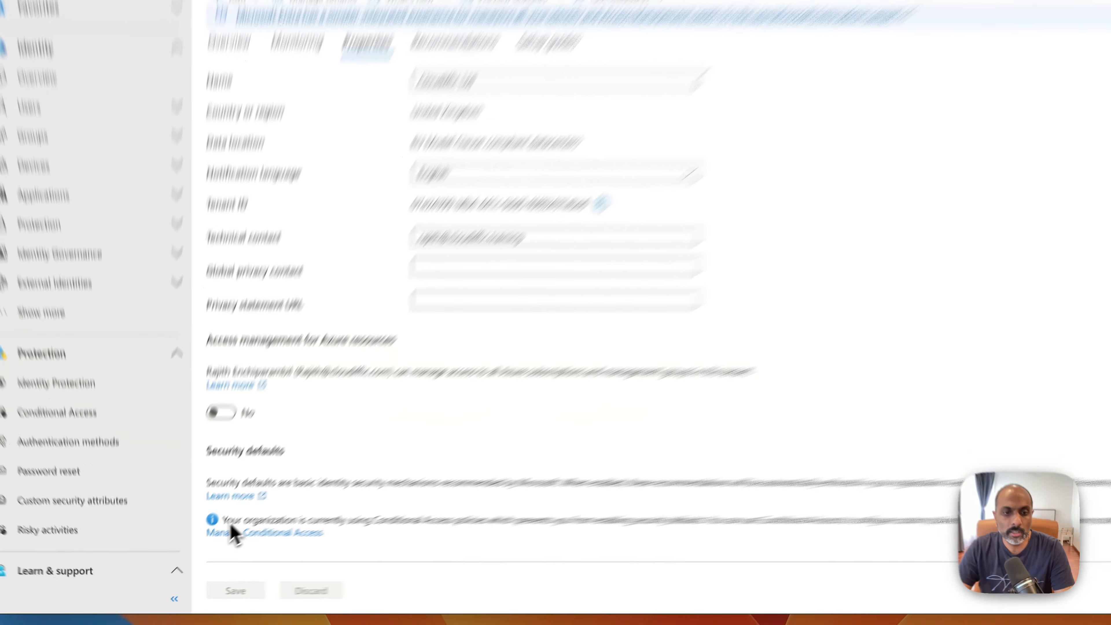
drag(198, 543, 407, 549)
drag(687, 483, 709, 486)
click(662, 154)
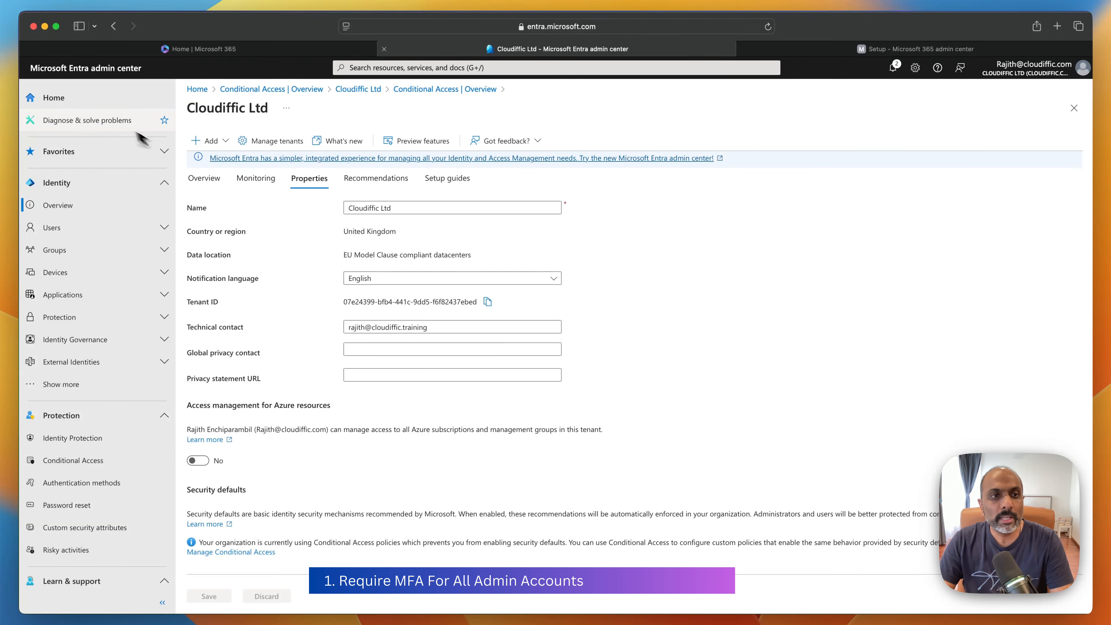
Return to Conditional Access and start a policy from the template "Require multifactor authentication for admins", continuing to its review stage.
click(162, 183)
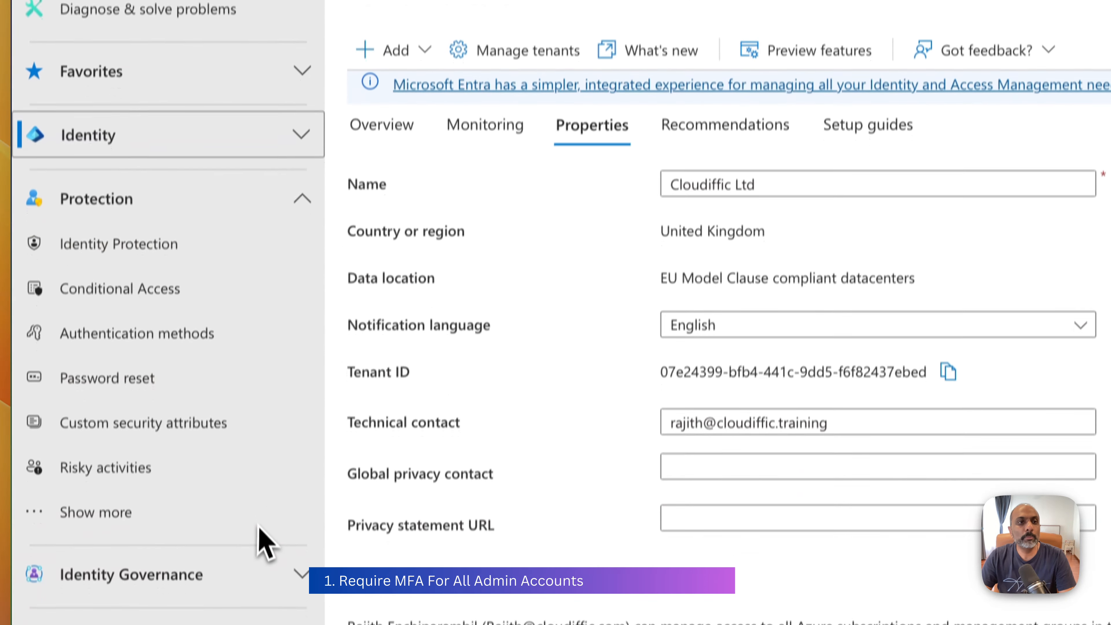
click(276, 170)
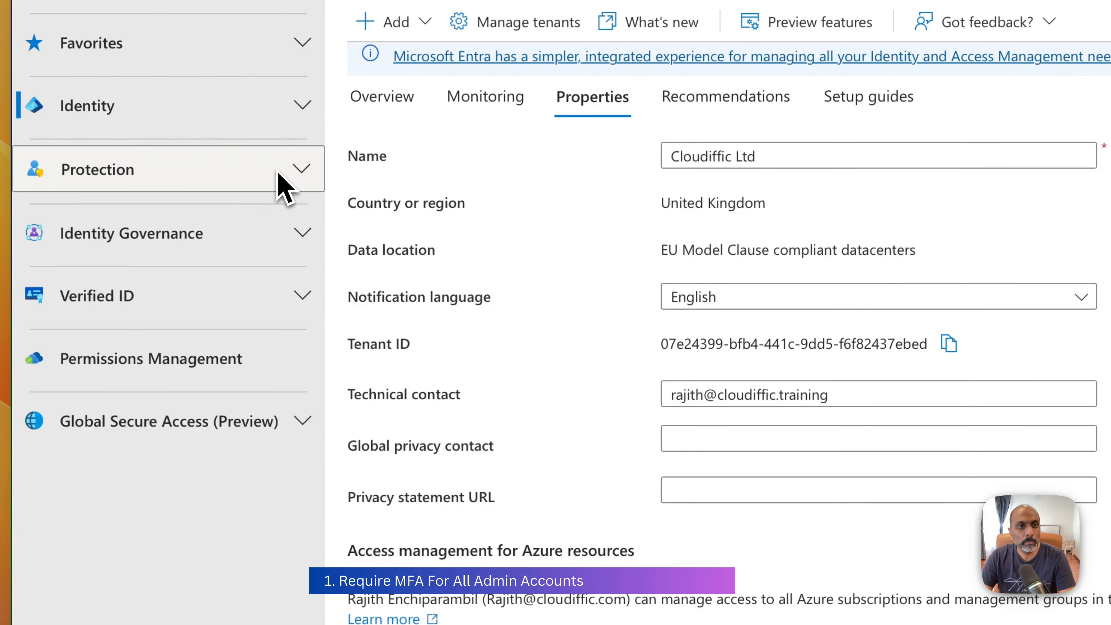
click(276, 170)
click(109, 262)
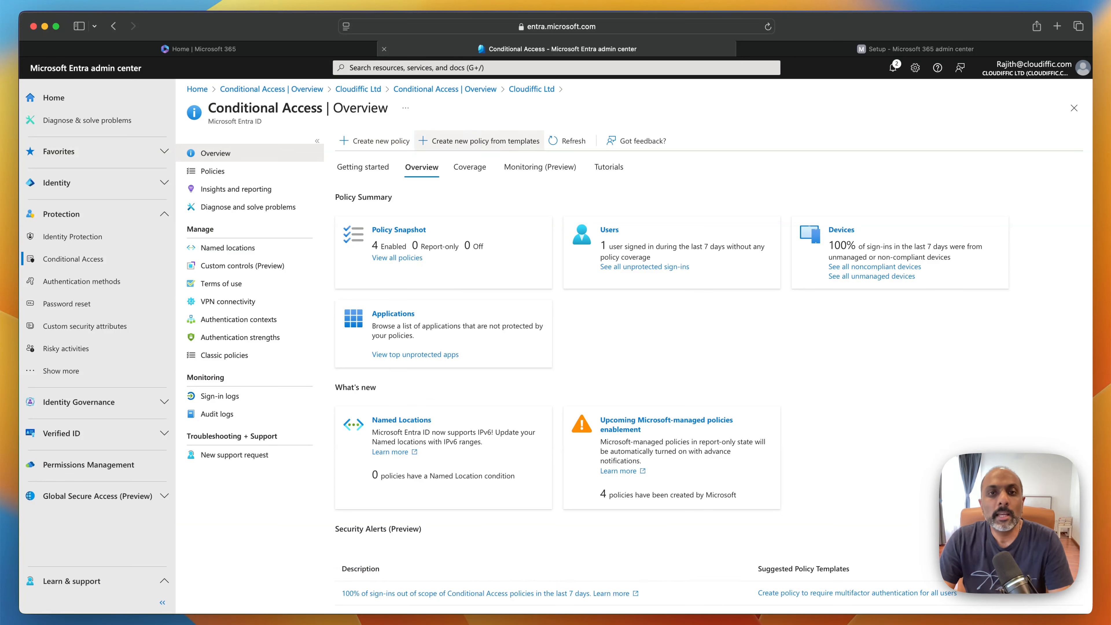
click(479, 141)
click(220, 598)
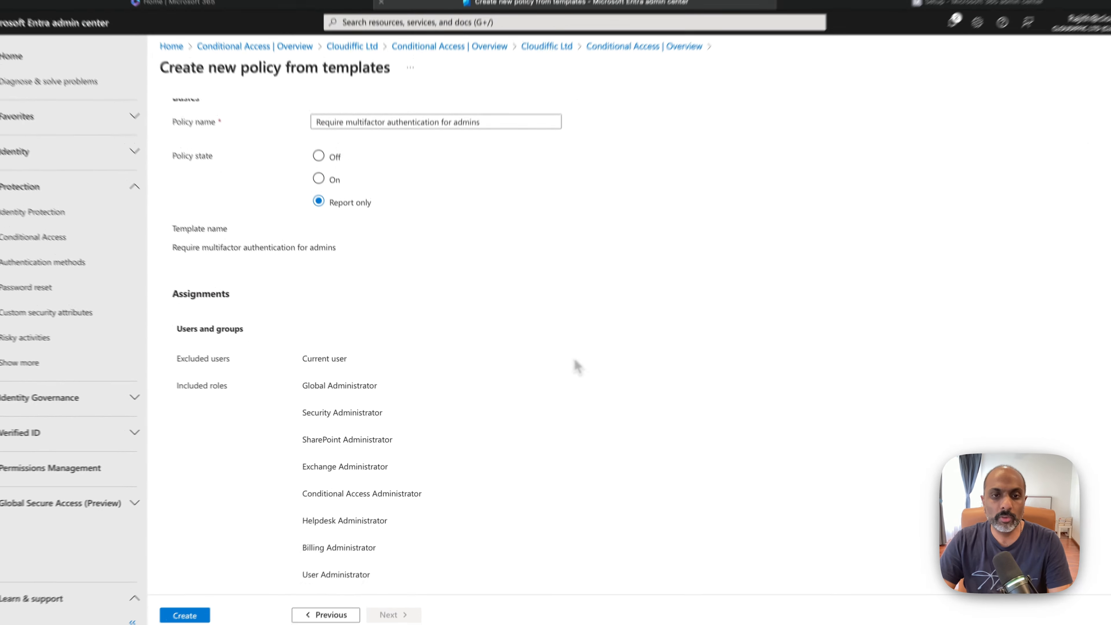
Rename the template policy as "CAP 1 - Require multifactor authentication for admins".
scroll(574, 359, down, 2)
scroll(574, 360, up, 4)
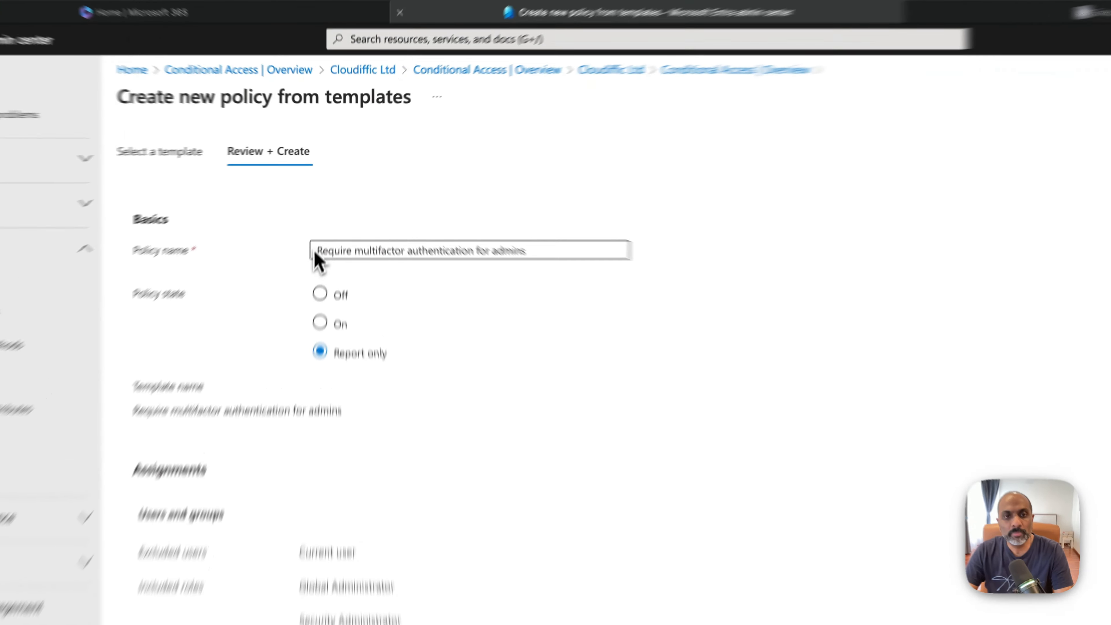
text(CA)
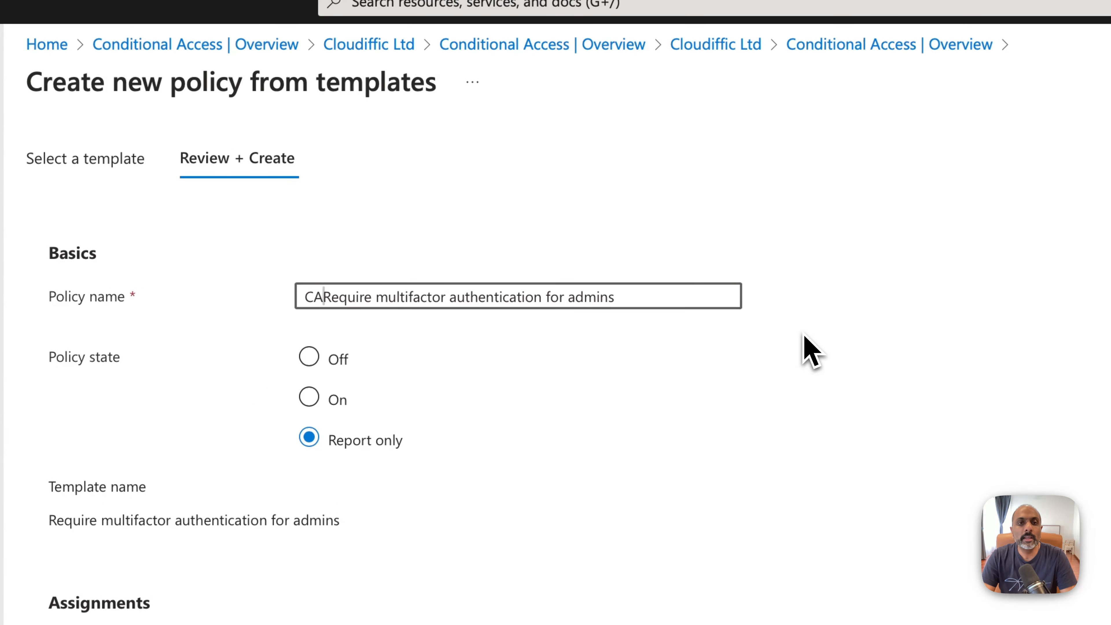
text(P)
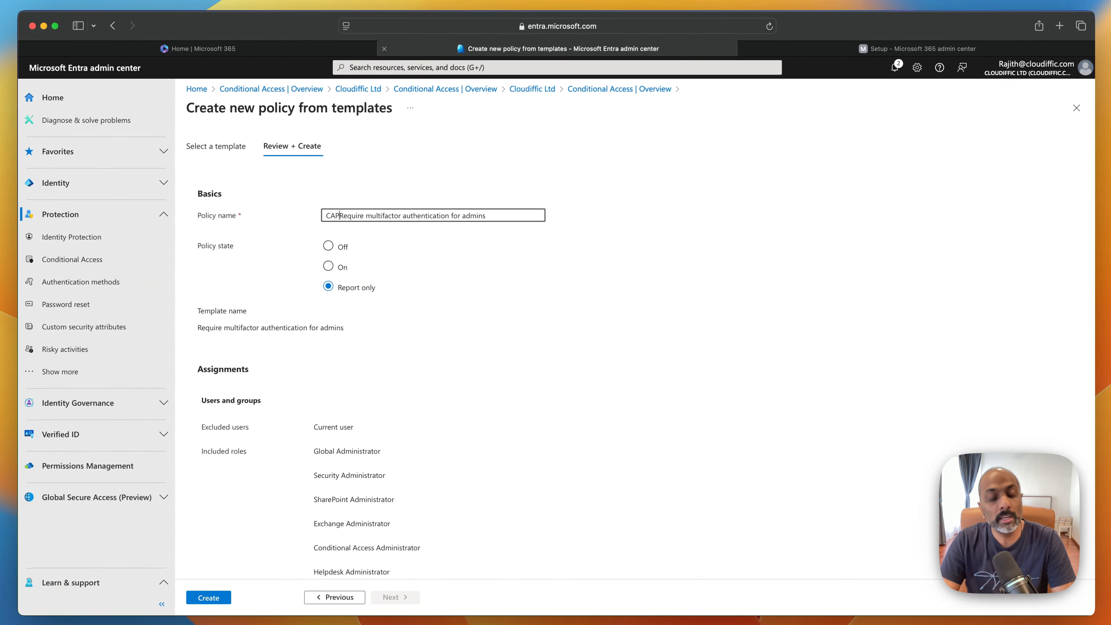
text( 1 -)
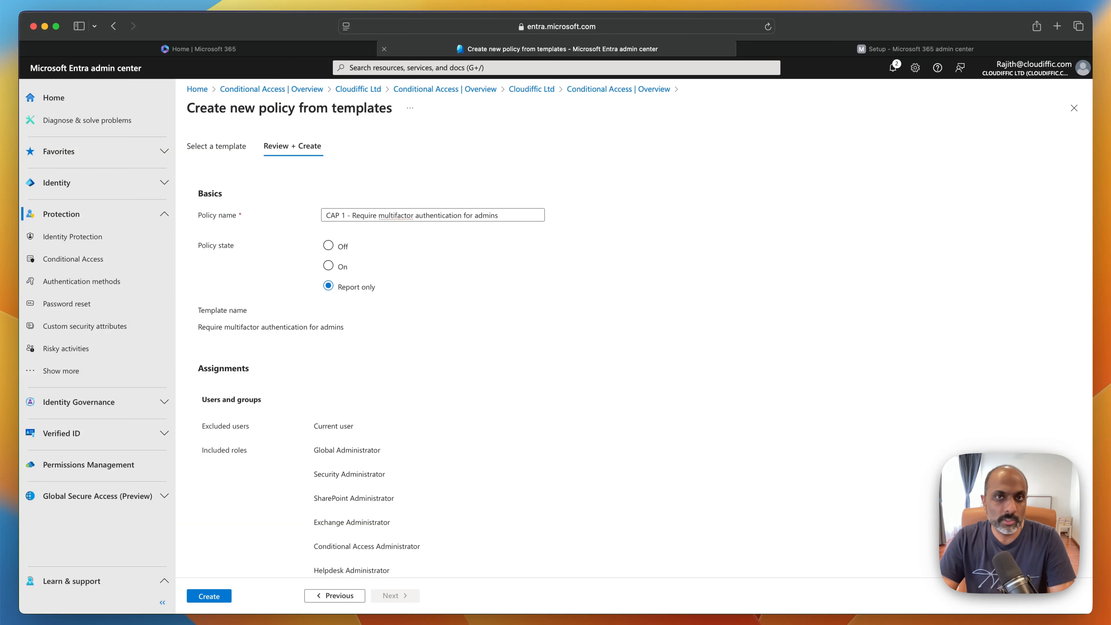
Examine the template policy's excluded users, included administrator roles, cloud apps and grant controls.
scroll(605, 303, down, 3)
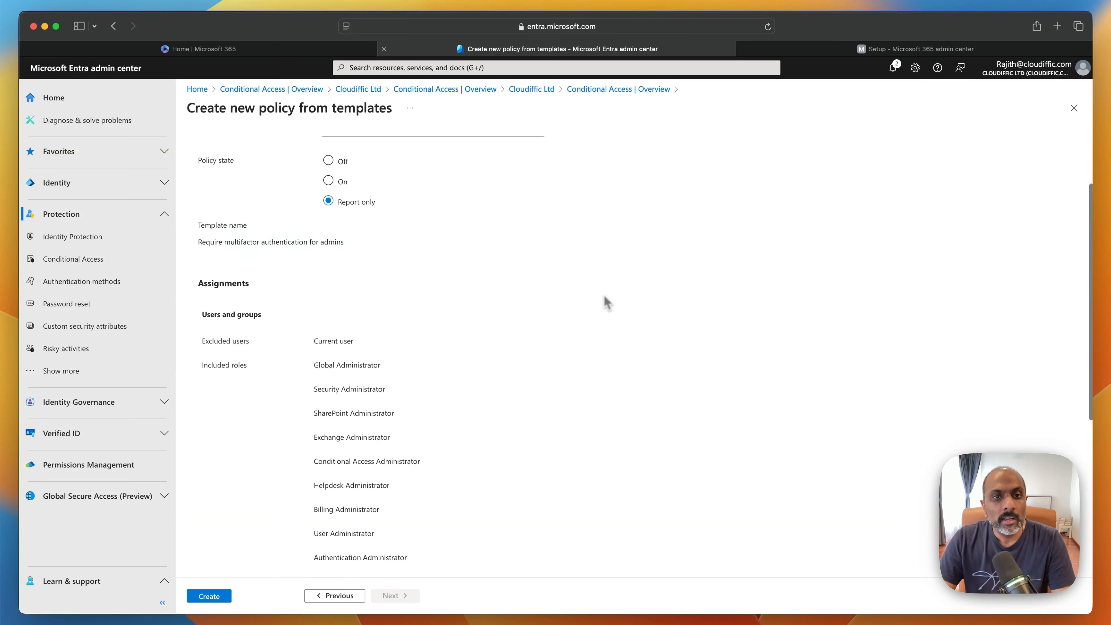
scroll(553, 285, down, 3)
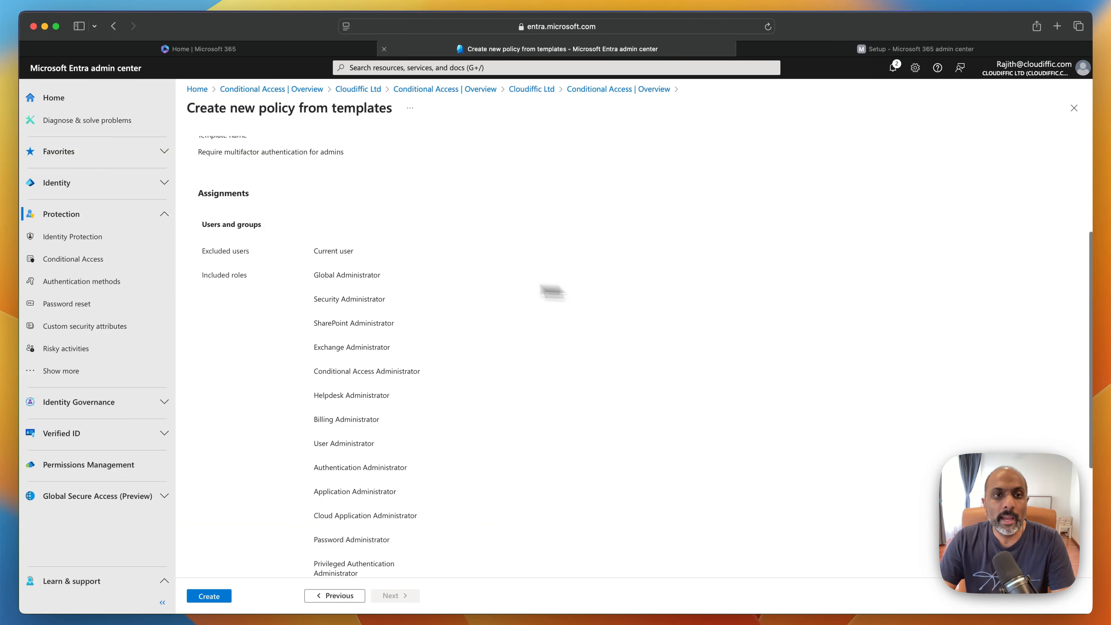
drag(320, 248, 376, 257)
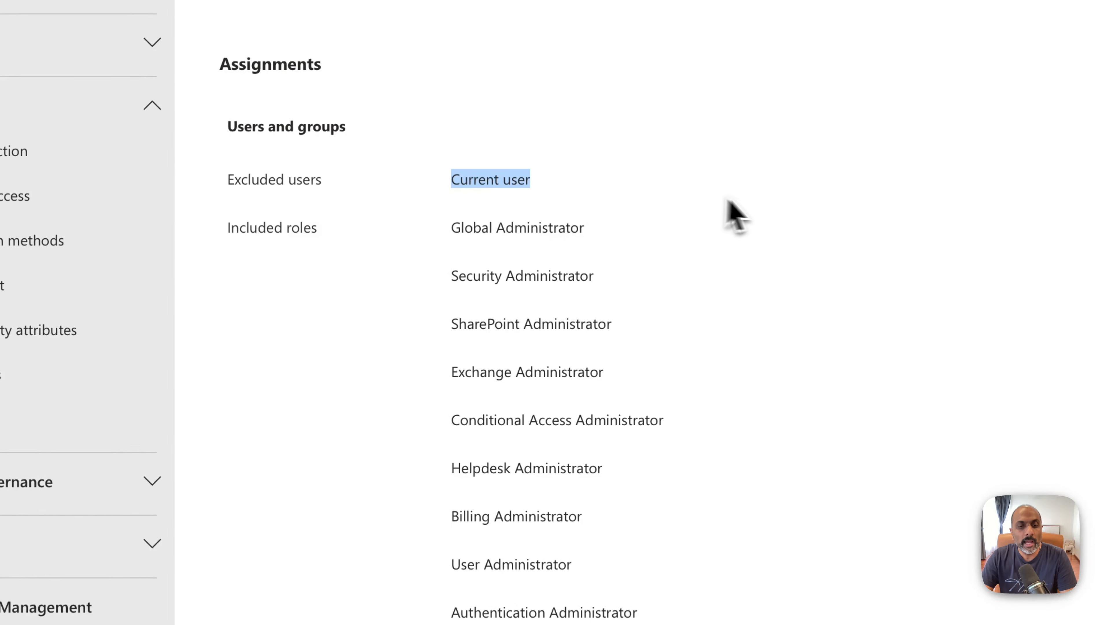
scroll(743, 215, down, 3)
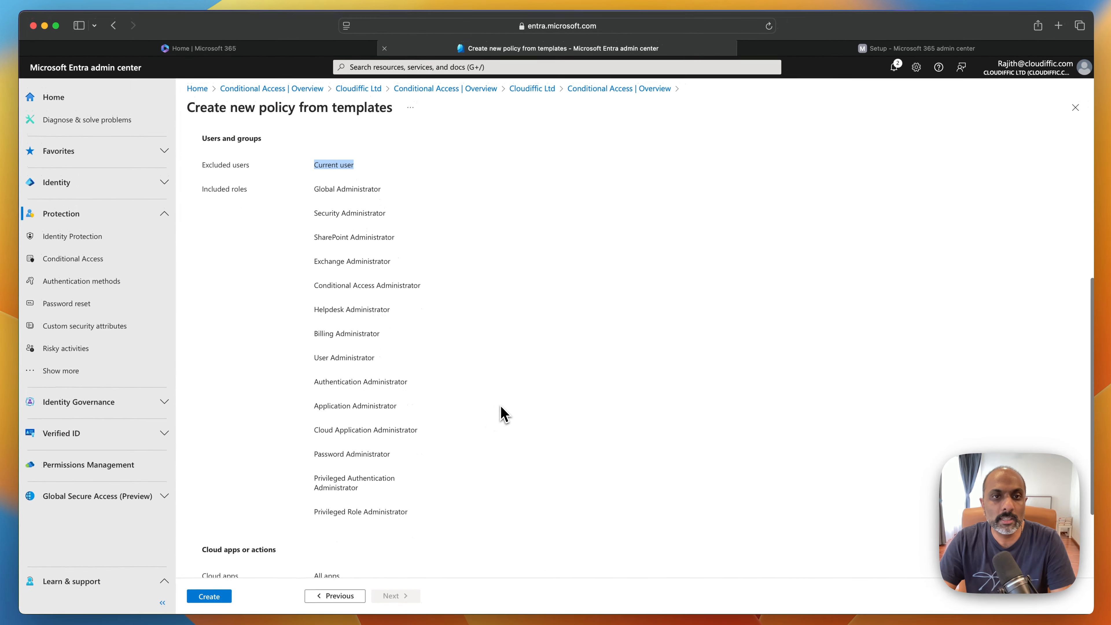
scroll(501, 406, down, 1)
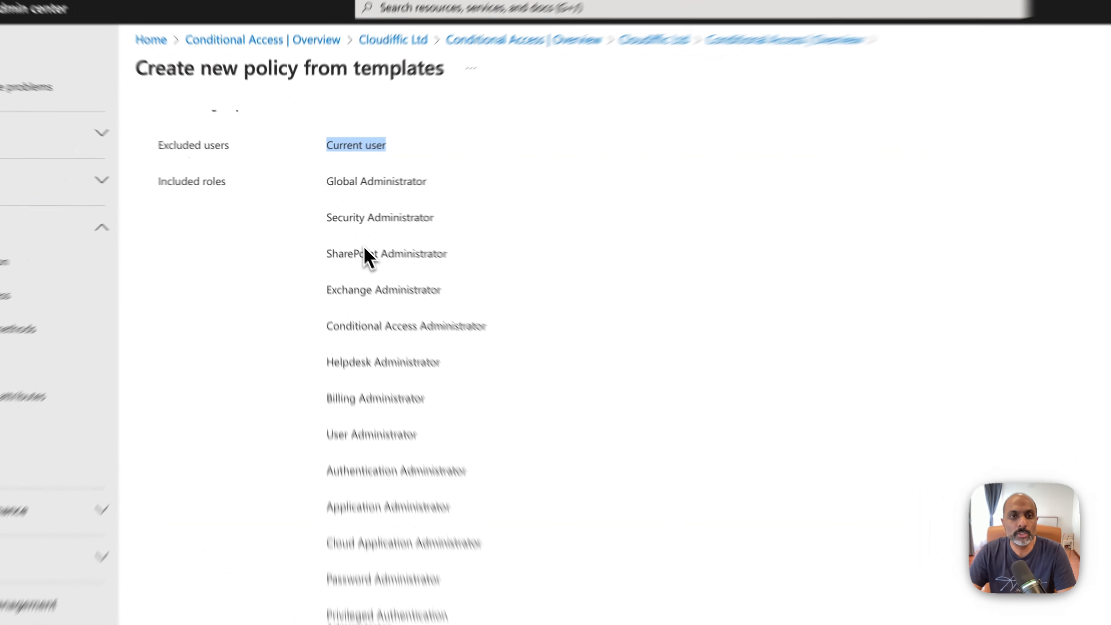
click(336, 229)
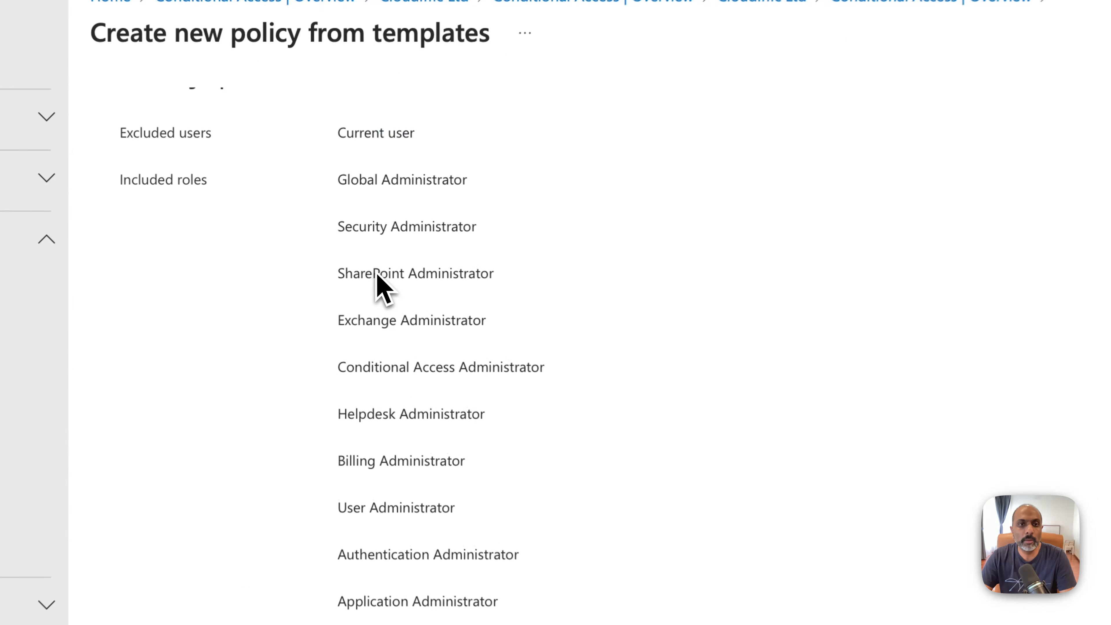
drag(384, 343, 583, 362)
click(717, 384)
scroll(726, 387, down, 1)
scroll(739, 391, down, 3)
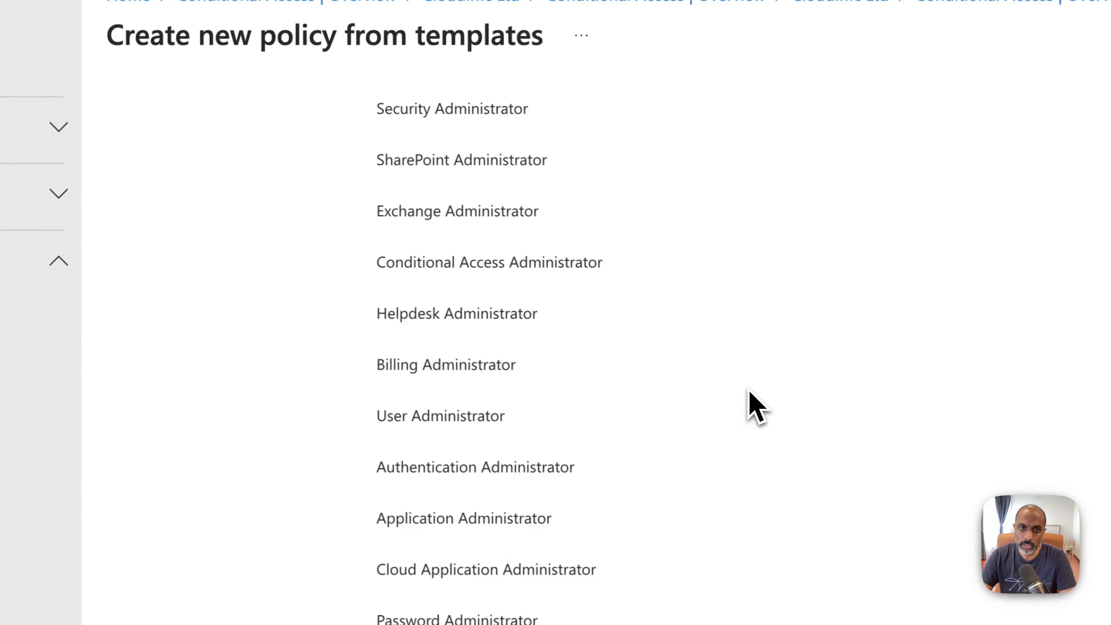
scroll(747, 391, up, 2)
scroll(638, 345, down, 3)
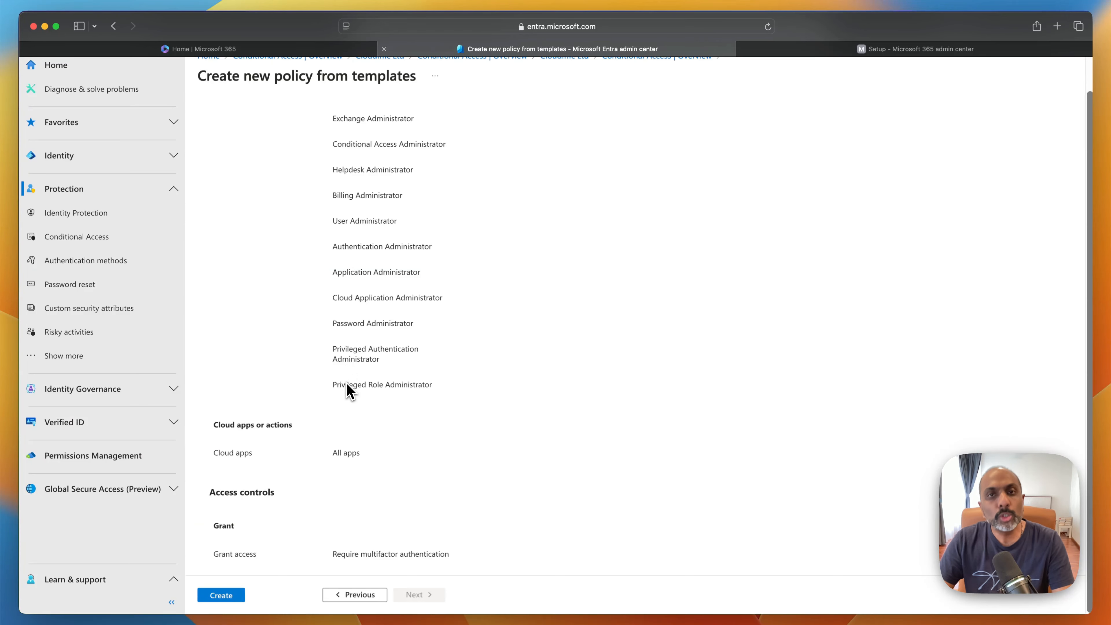
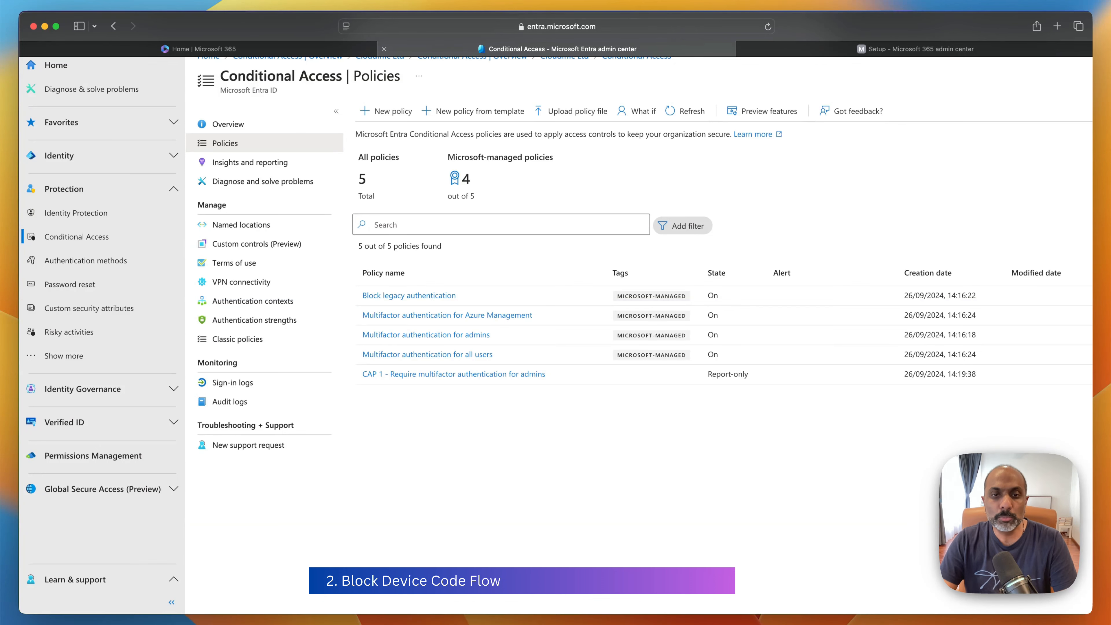
Start a new blank Conditional Access policy and name it "CAP2 - Block Device Code Flow".
scroll(521, 306, up, 2)
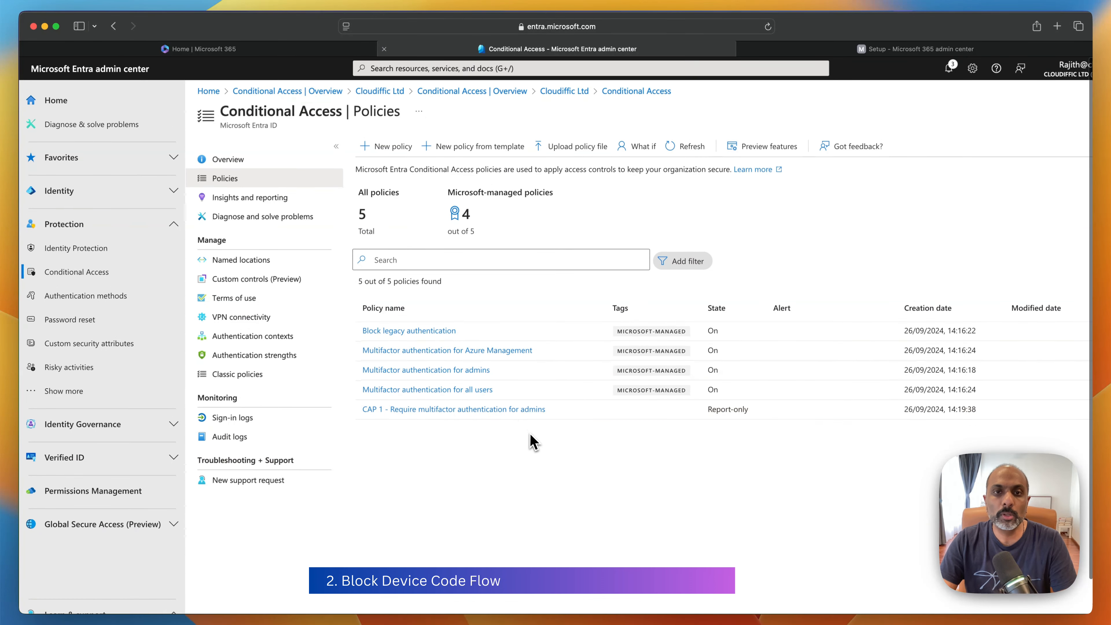
click(385, 146)
click(255, 221)
text(CAP2 -)
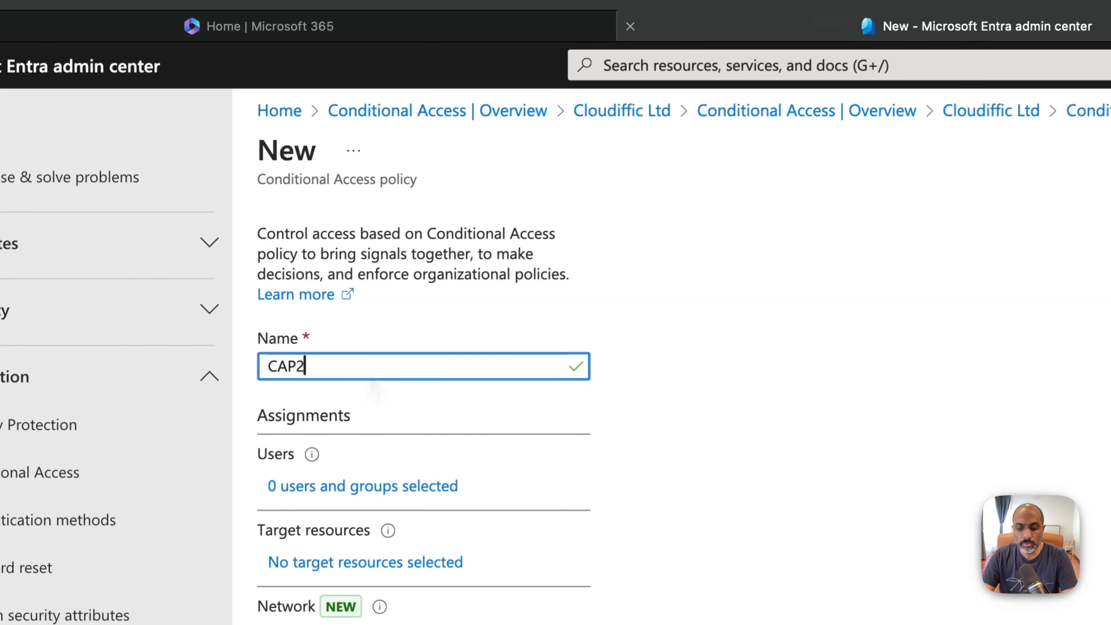
text( Bl)
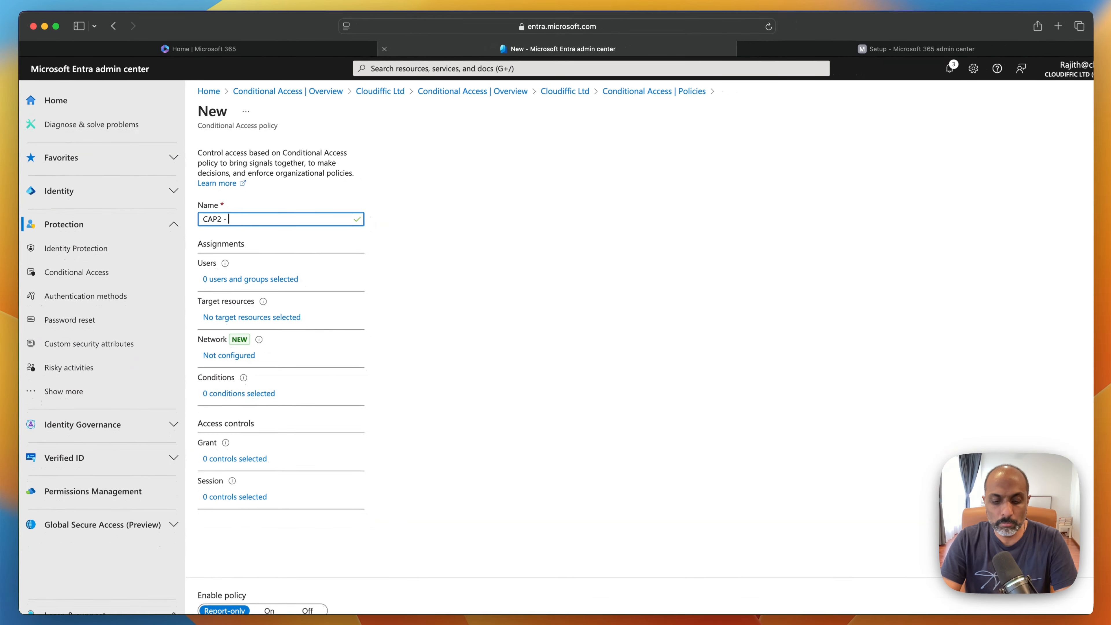
text(ock Devi)
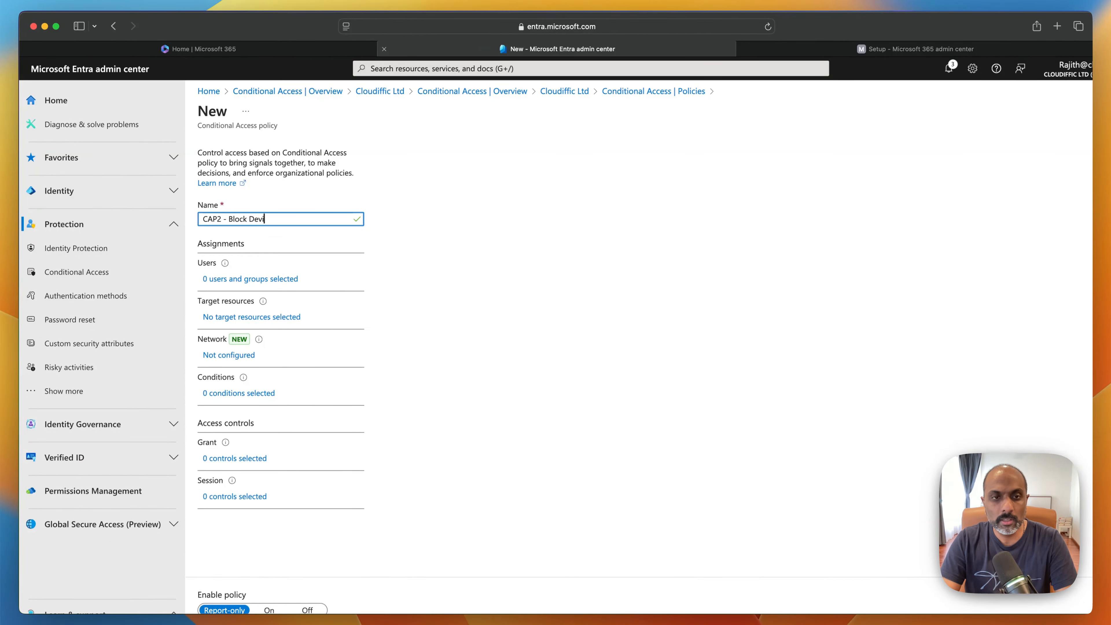
text(ce Code Flow)
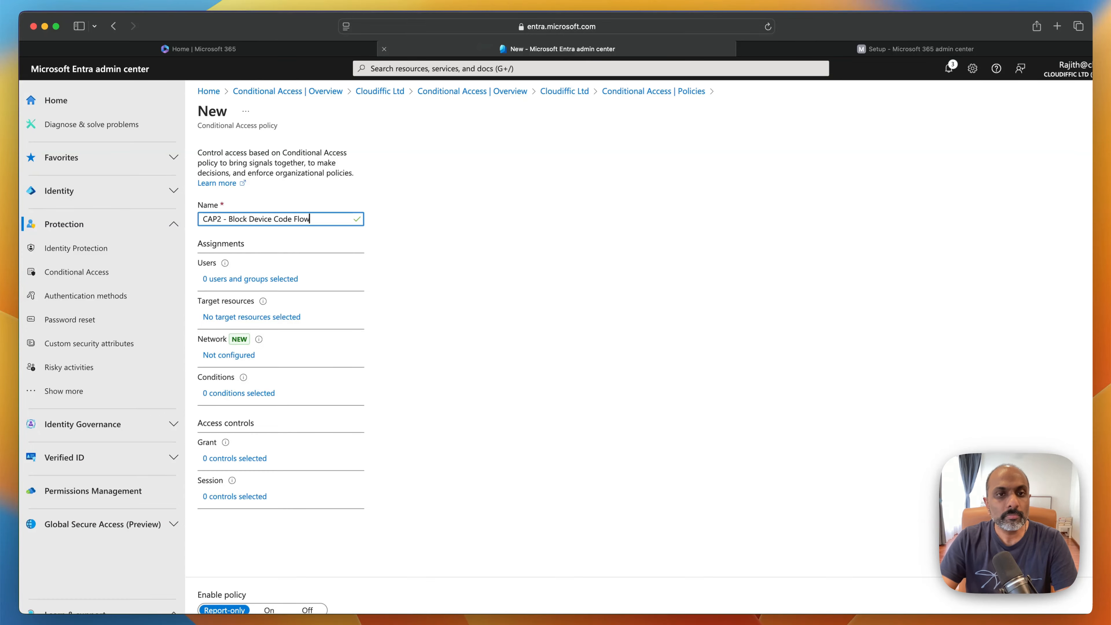
Assign the policy to all users and check its user exclusion options.
click(253, 280)
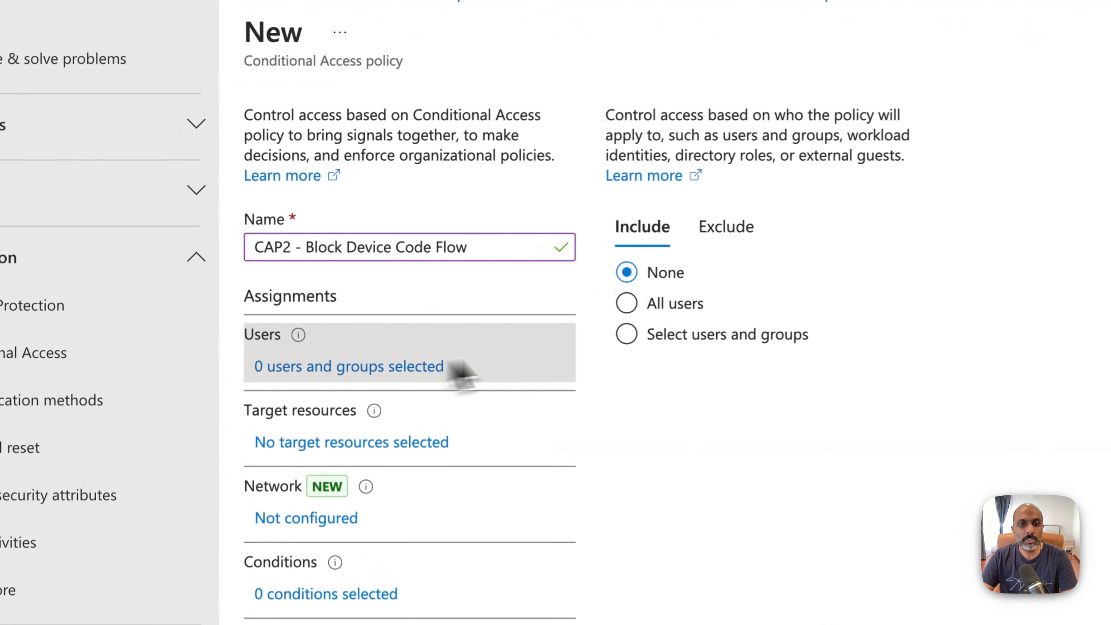
click(409, 251)
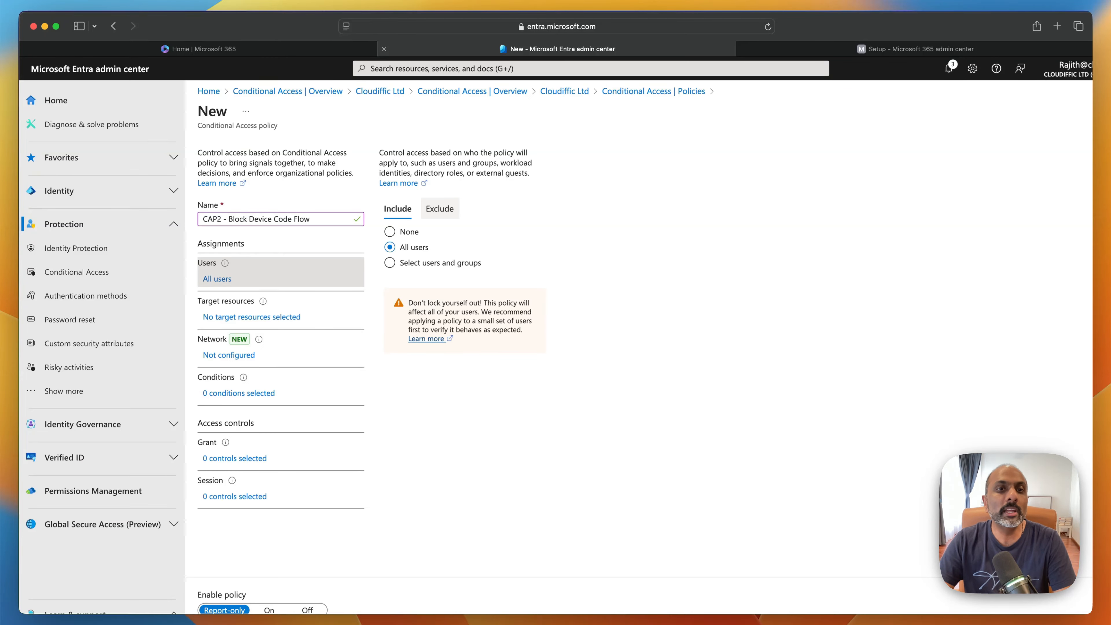
click(440, 208)
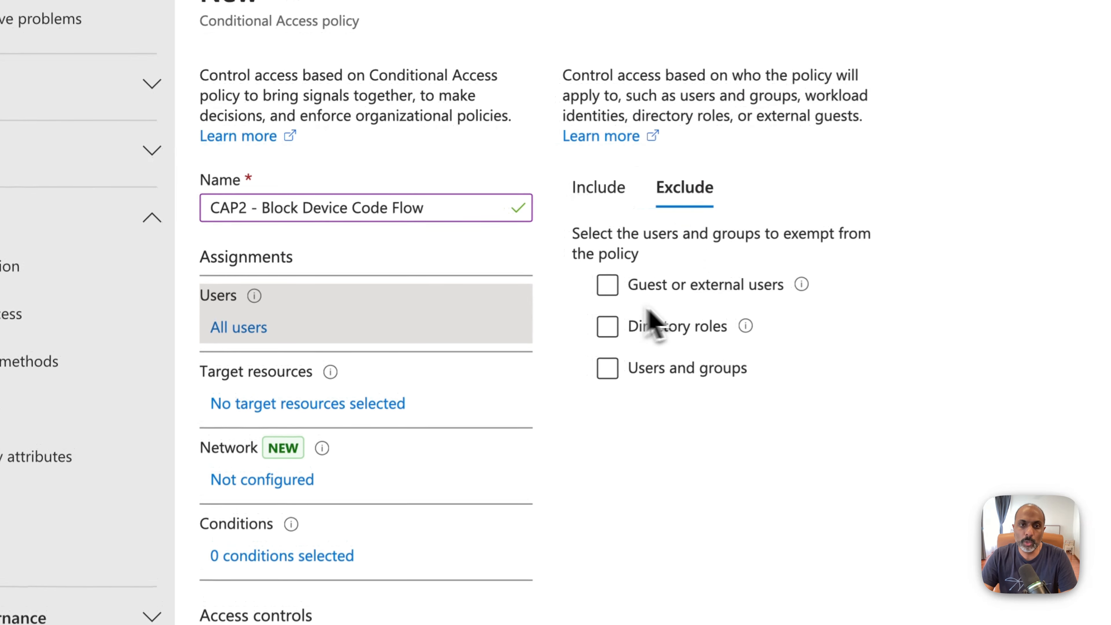
click(612, 194)
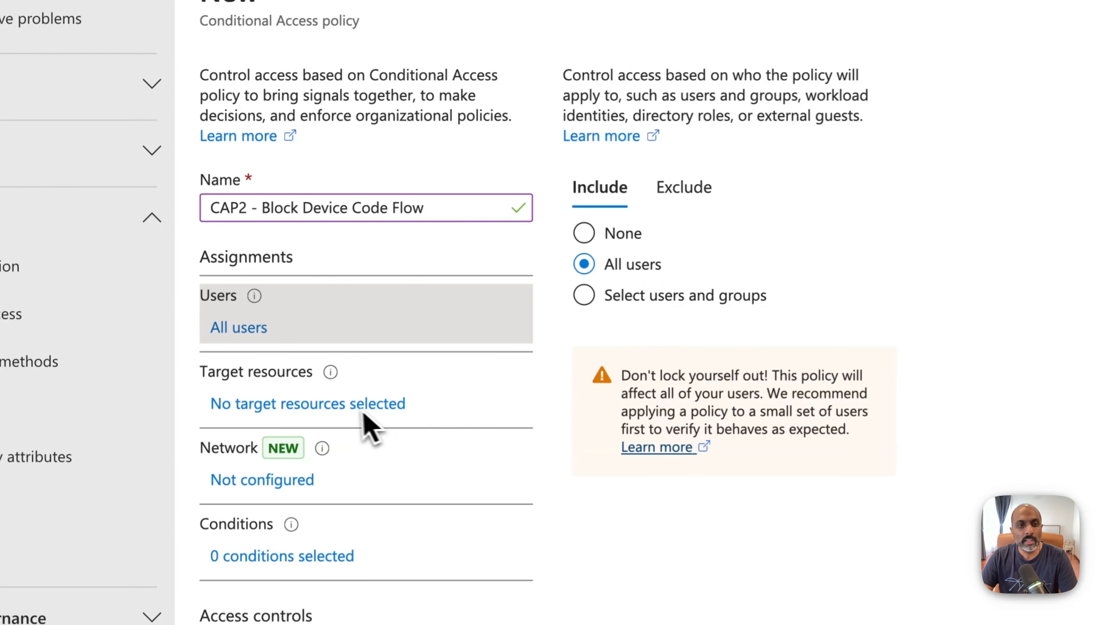
Set the policy's target resources to include all cloud apps, and check the network assignment options.
click(346, 407)
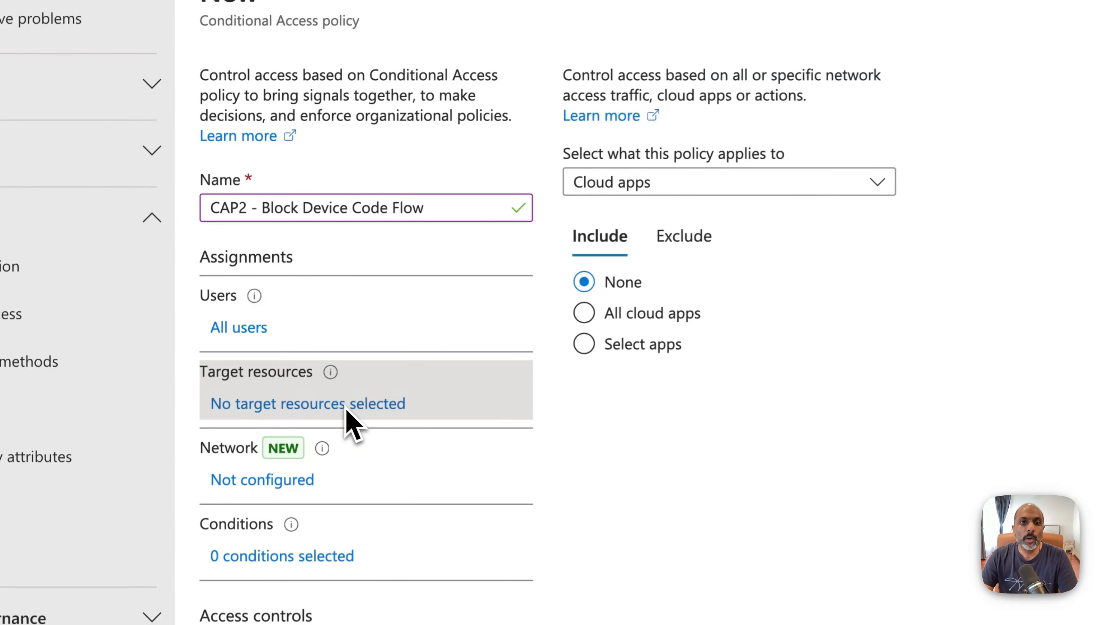
click(690, 186)
click(691, 206)
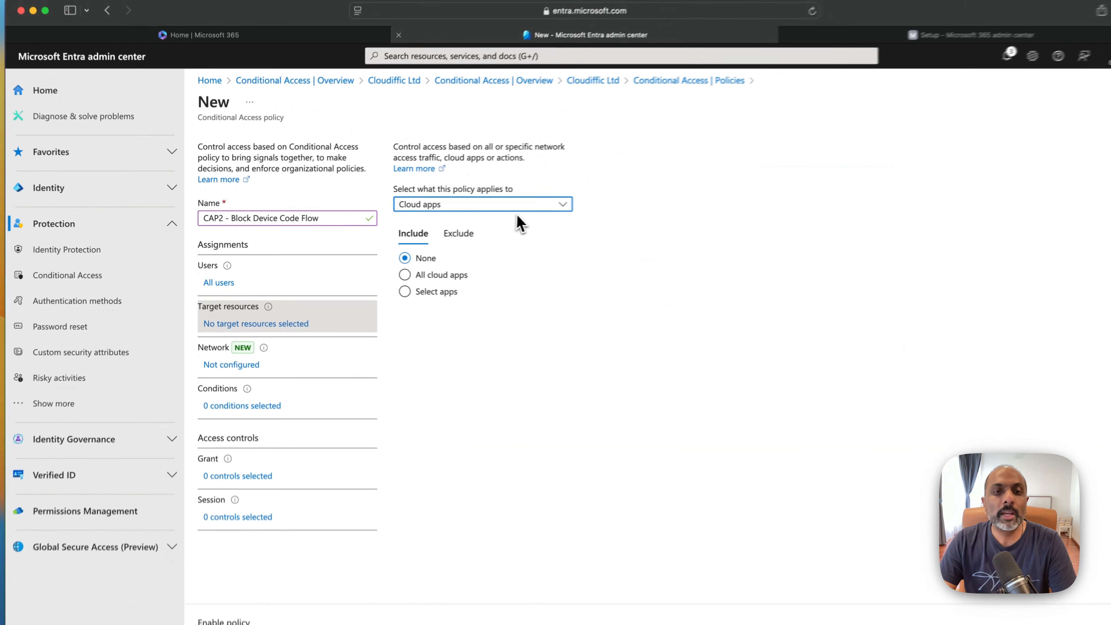
click(674, 315)
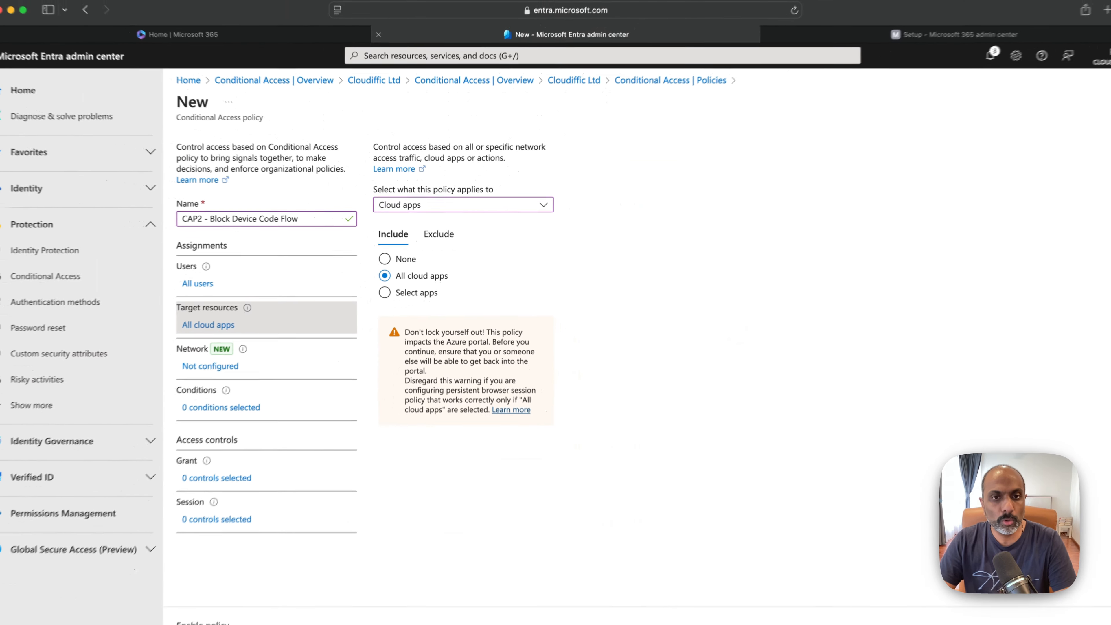
click(224, 358)
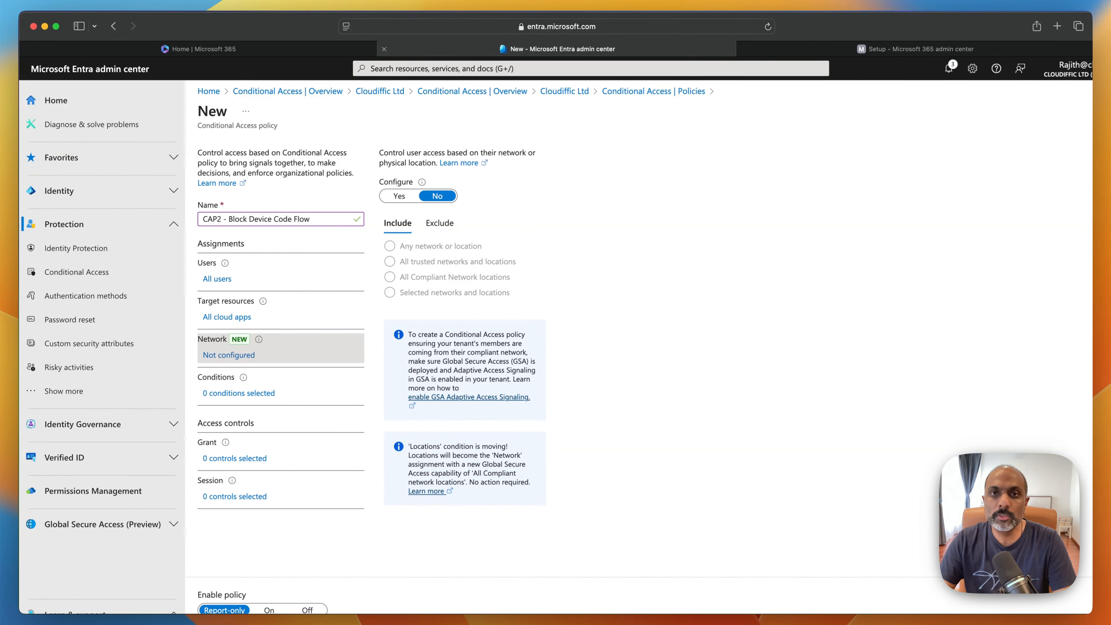
Configure the policy's authentication flows condition with Device code flow and Authentication transfer selected, and save it.
click(239, 392)
scroll(486, 360, down, 5)
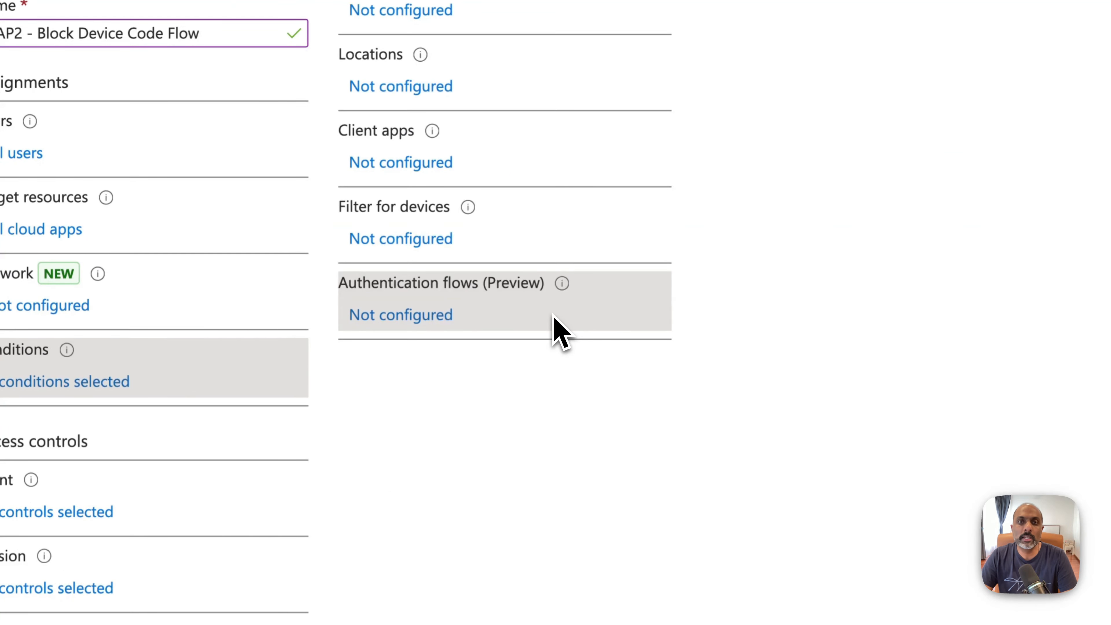
click(553, 318)
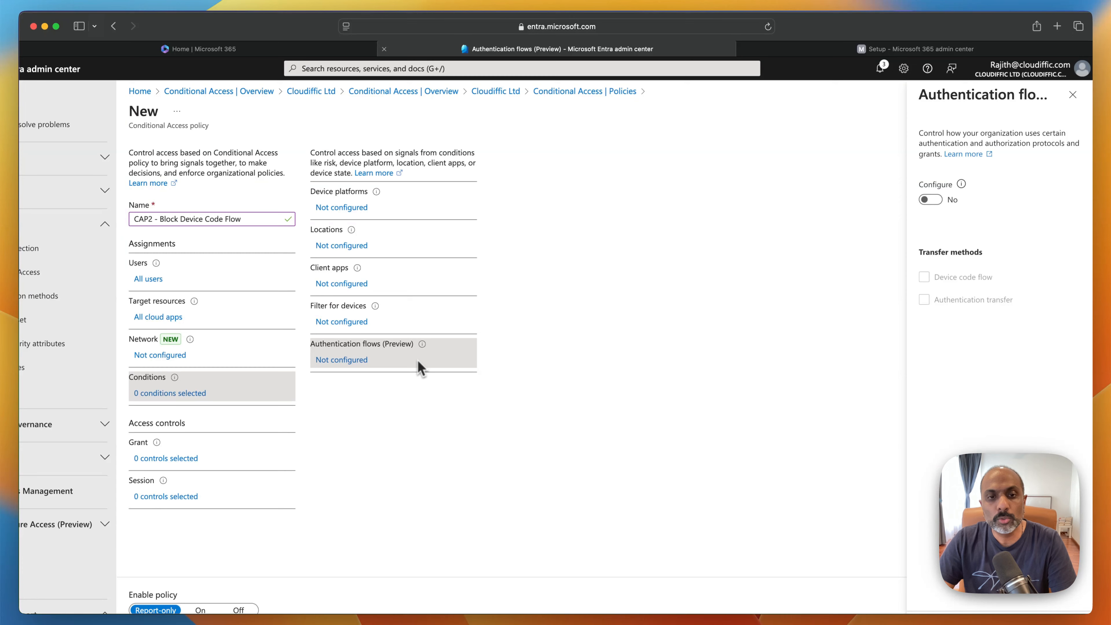
click(933, 200)
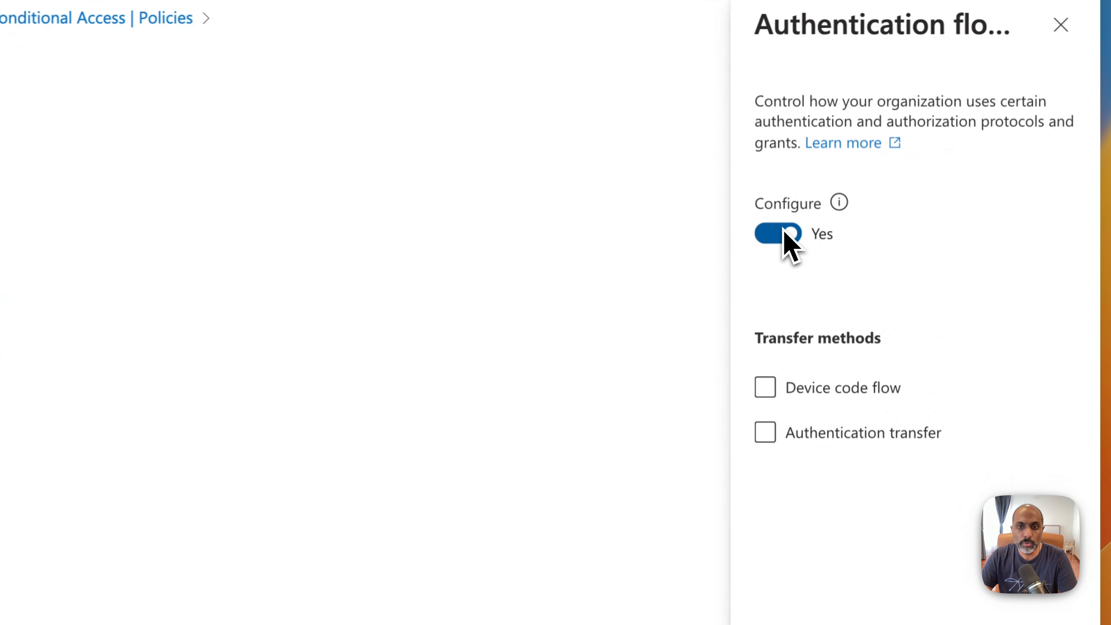
click(773, 389)
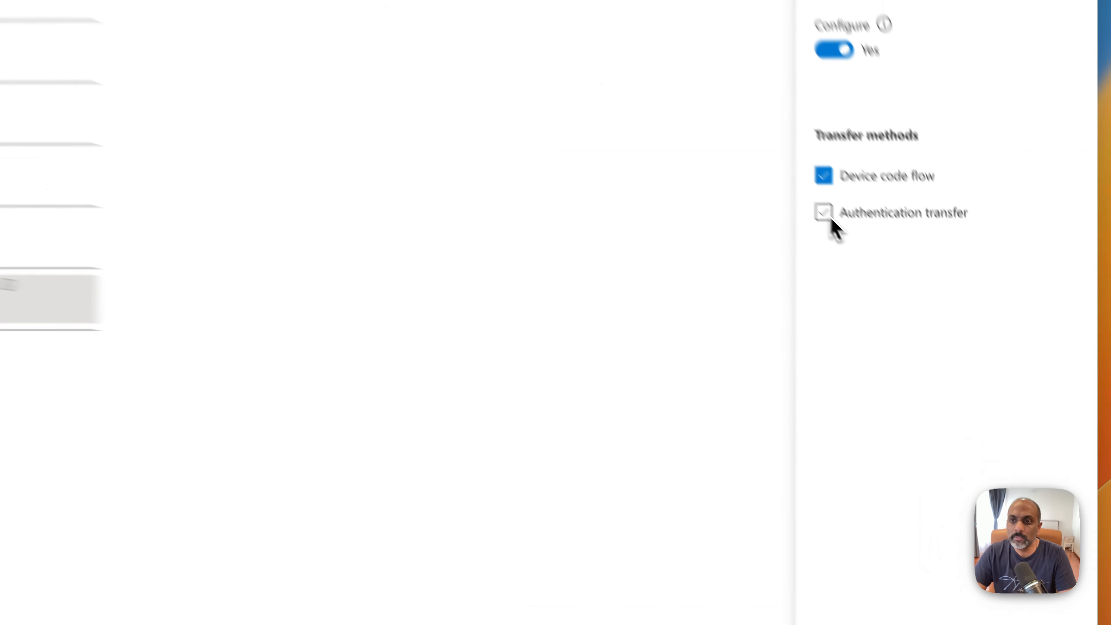
click(828, 218)
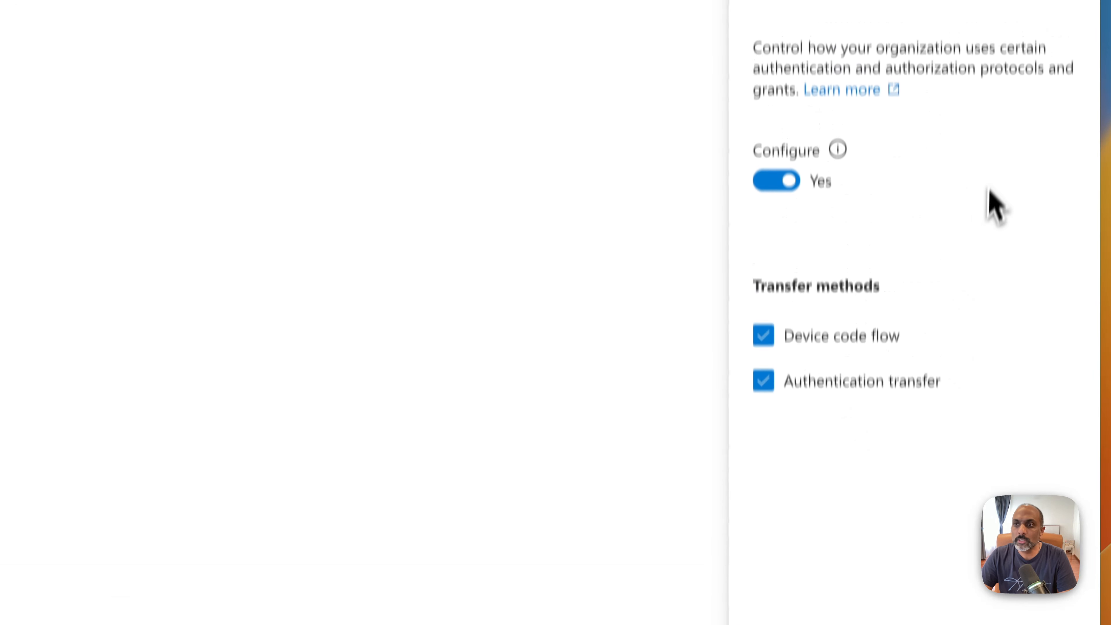
scroll(890, 418, down, 1)
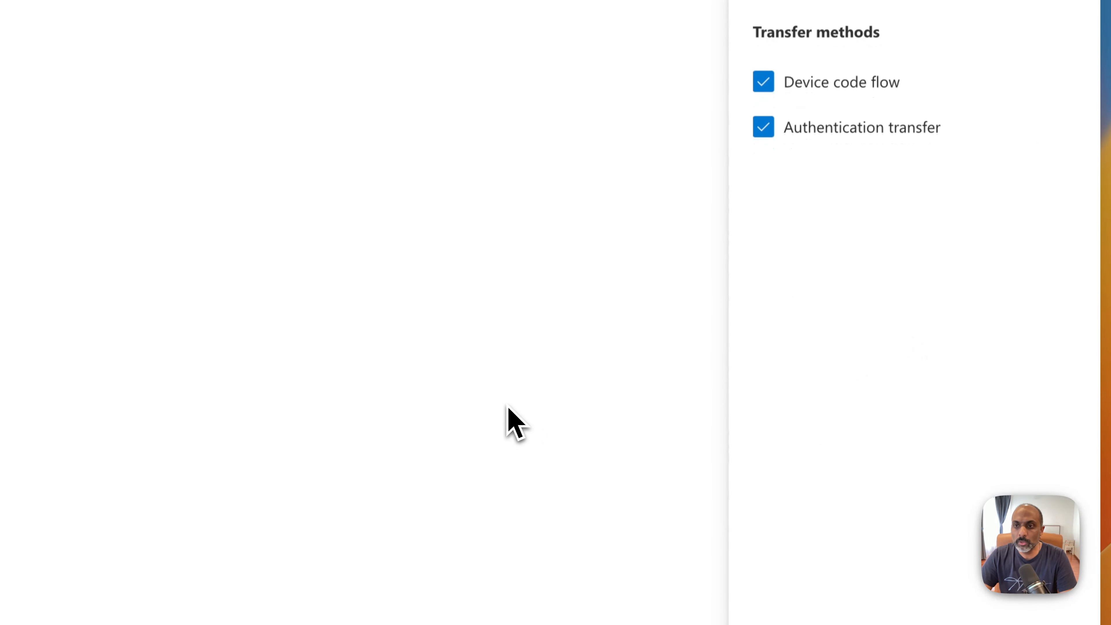
scroll(1006, 263, down, 3)
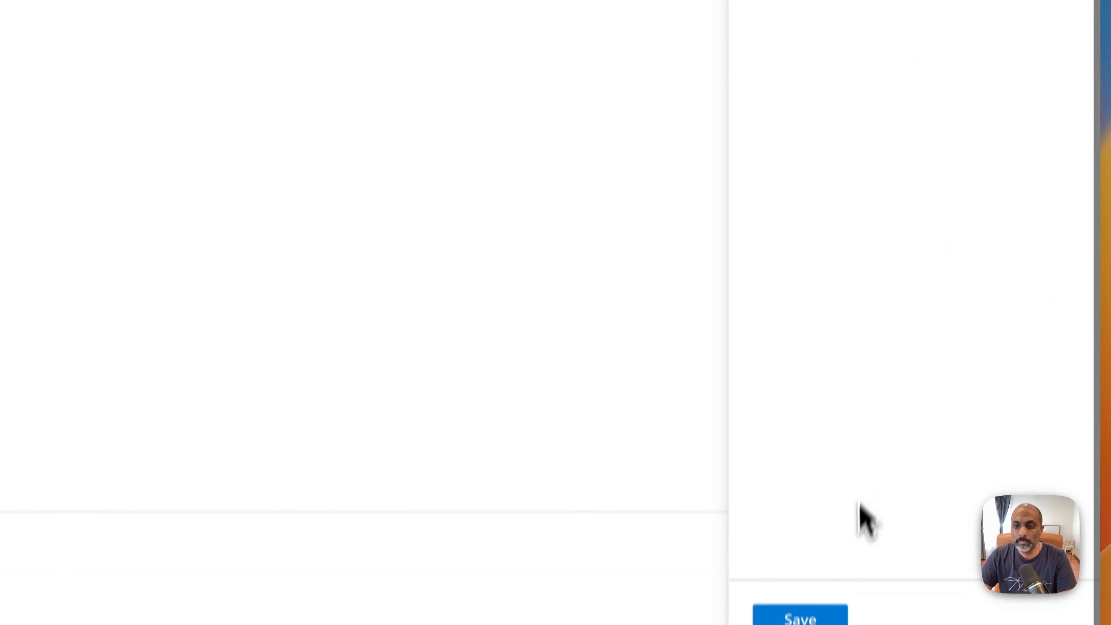
click(821, 586)
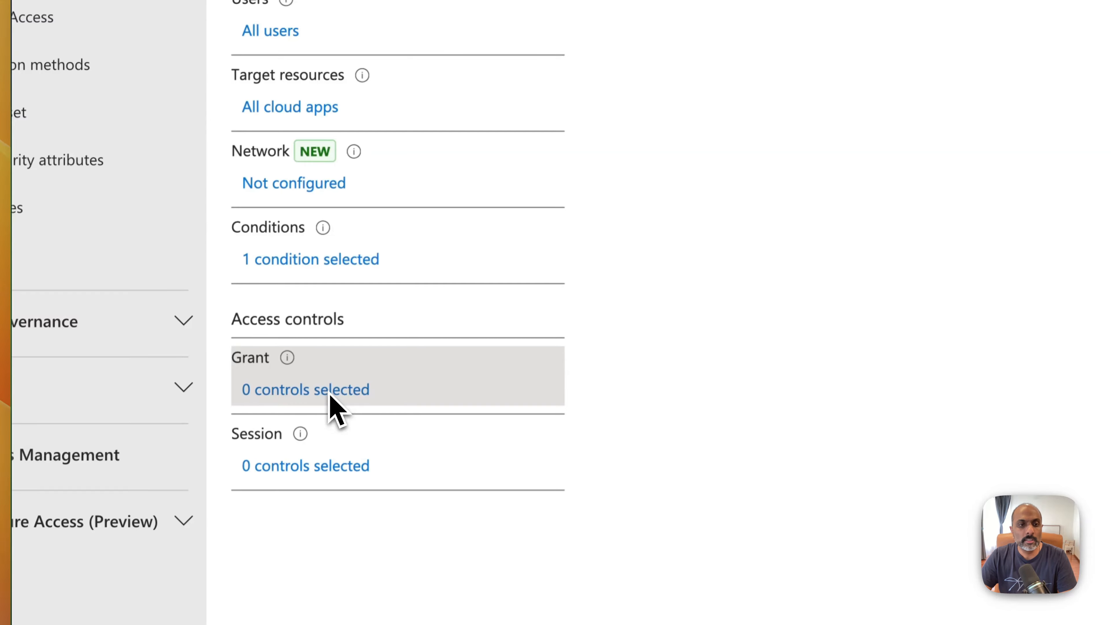
Set the policy's grant control to Block access and create the policy as On, with the current user excluded.
click(275, 386)
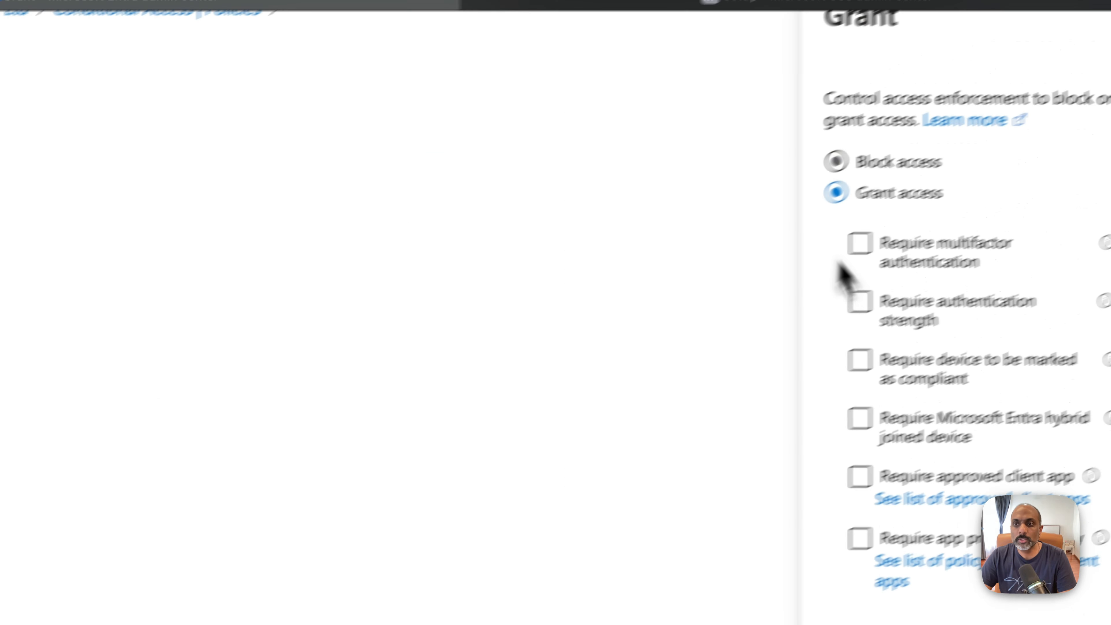
click(835, 161)
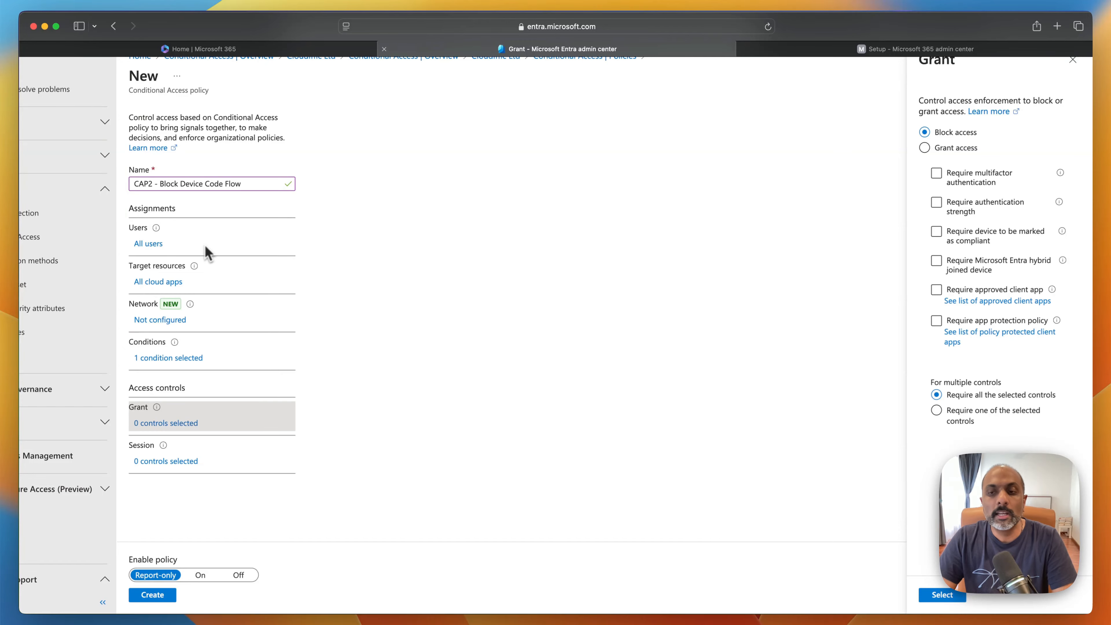
click(957, 597)
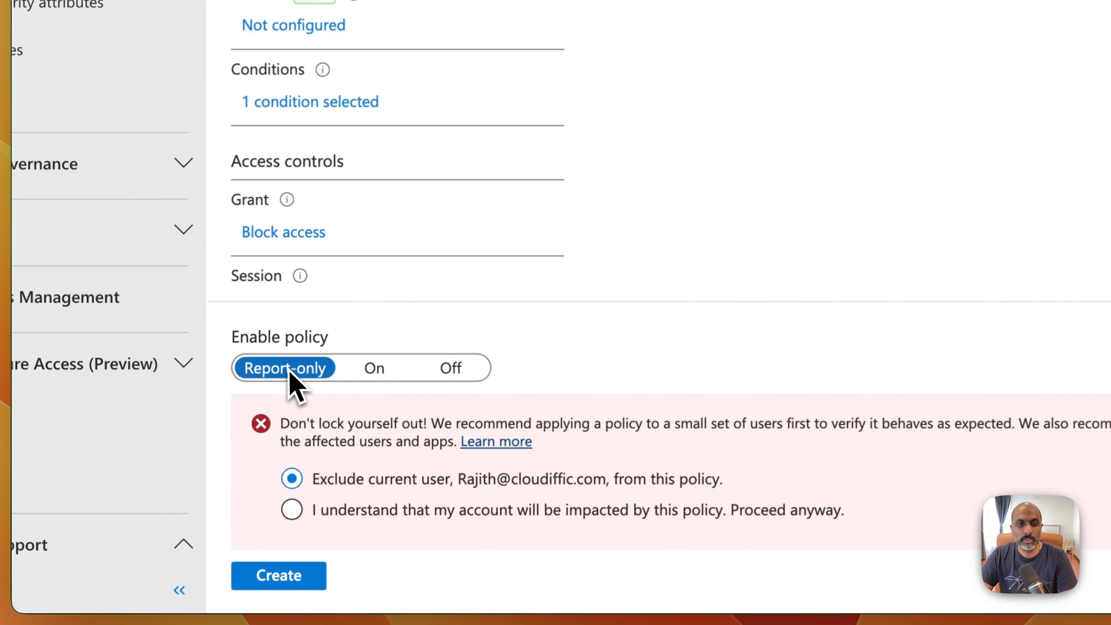
click(387, 377)
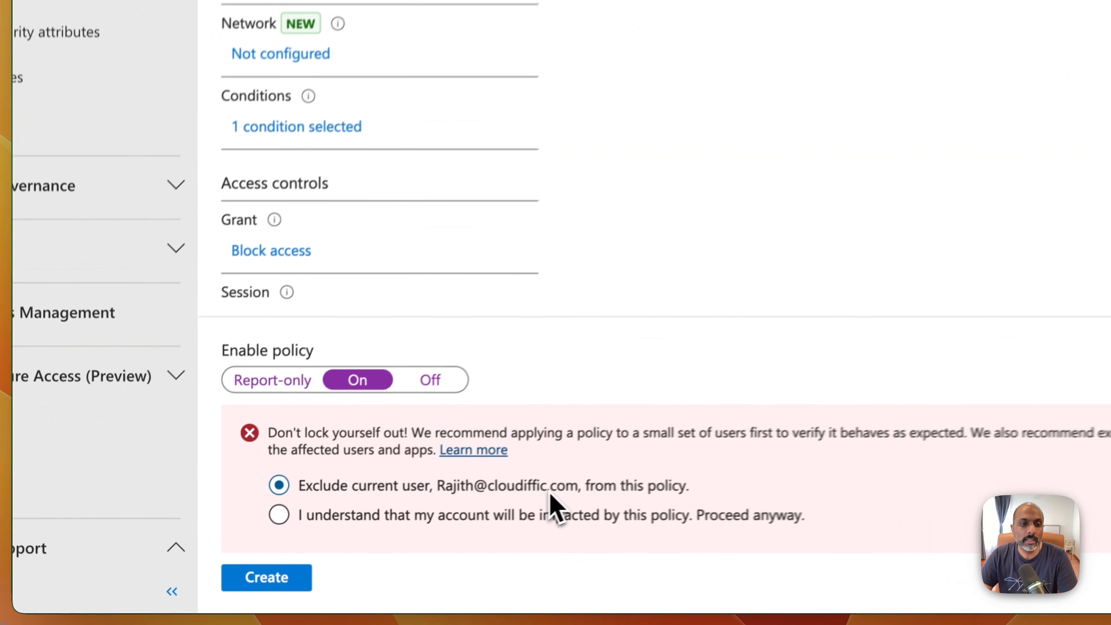
click(242, 581)
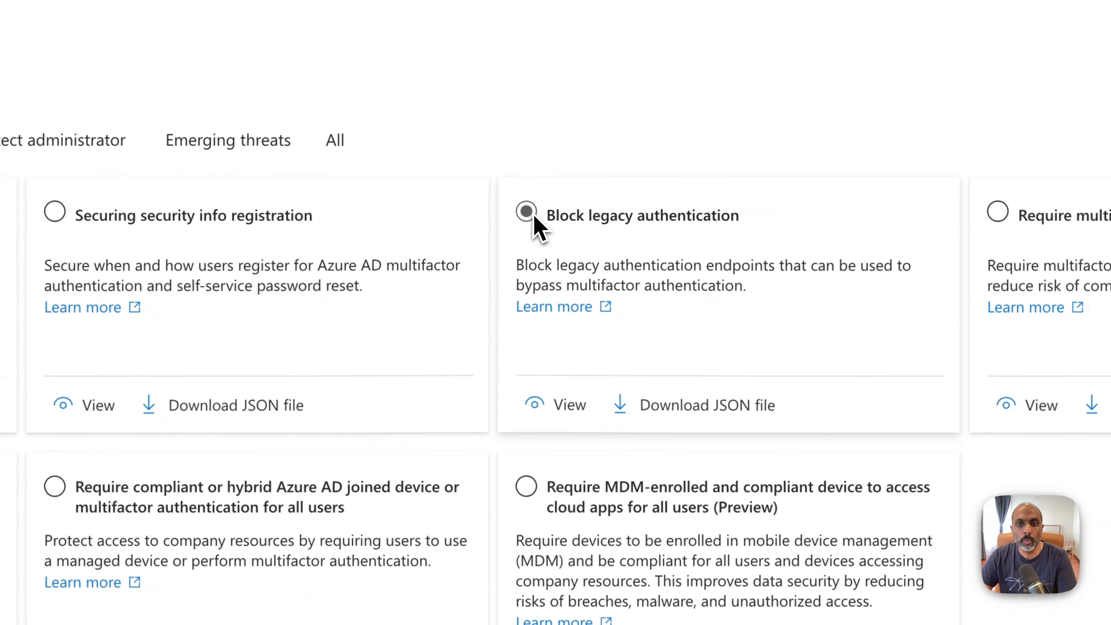
Start a policy from the template "Block legacy authentication" and check the included and excluded users at its review stage.
click(526, 212)
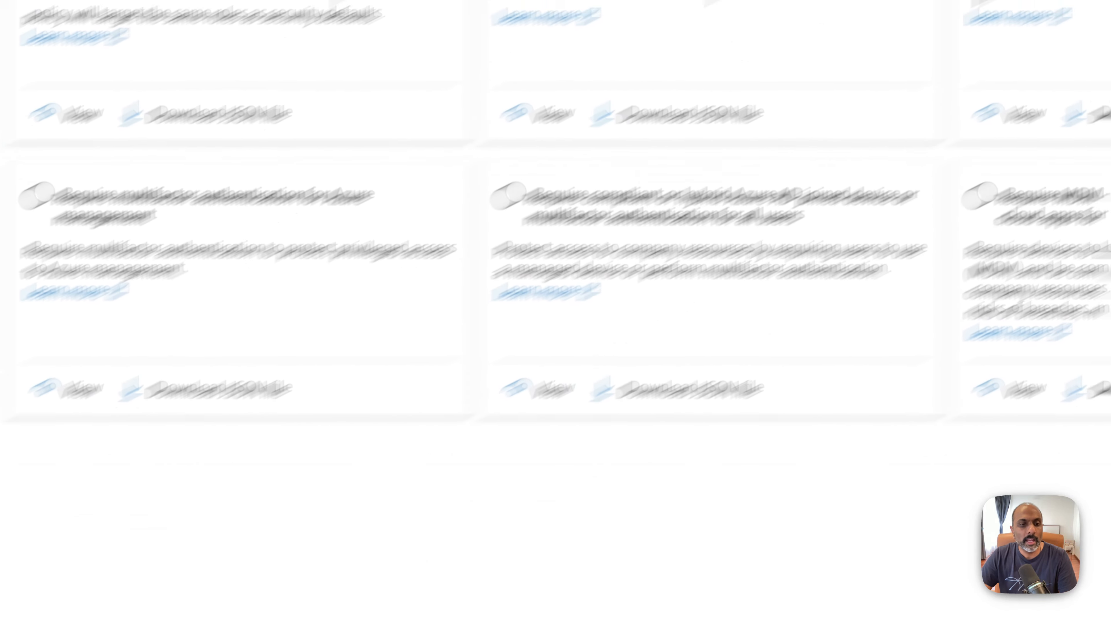
click(280, 601)
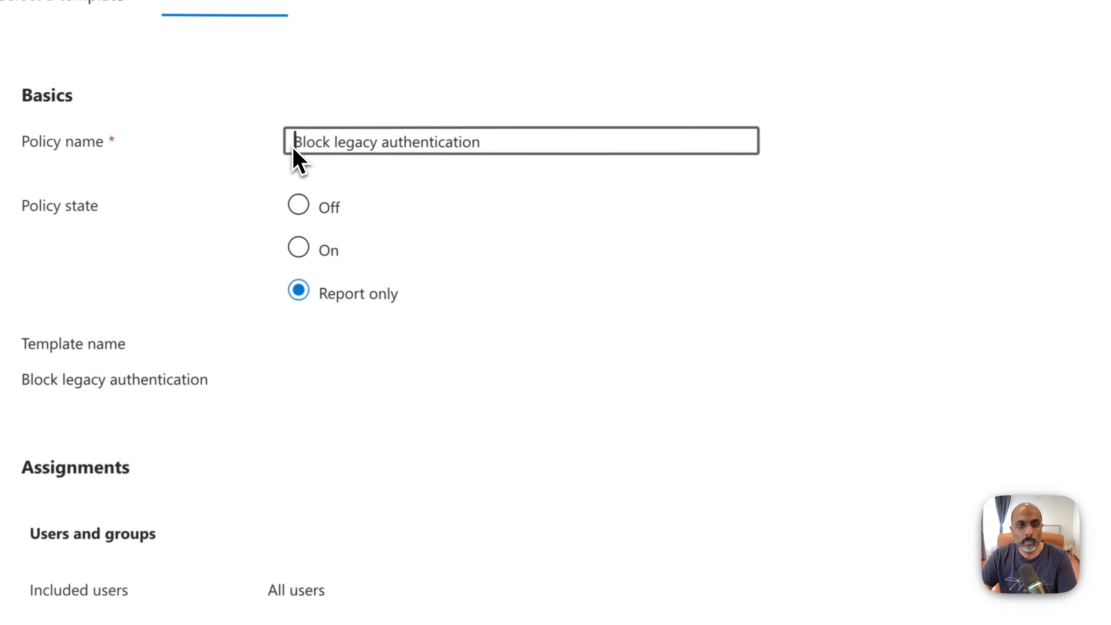
double_click(341, 305)
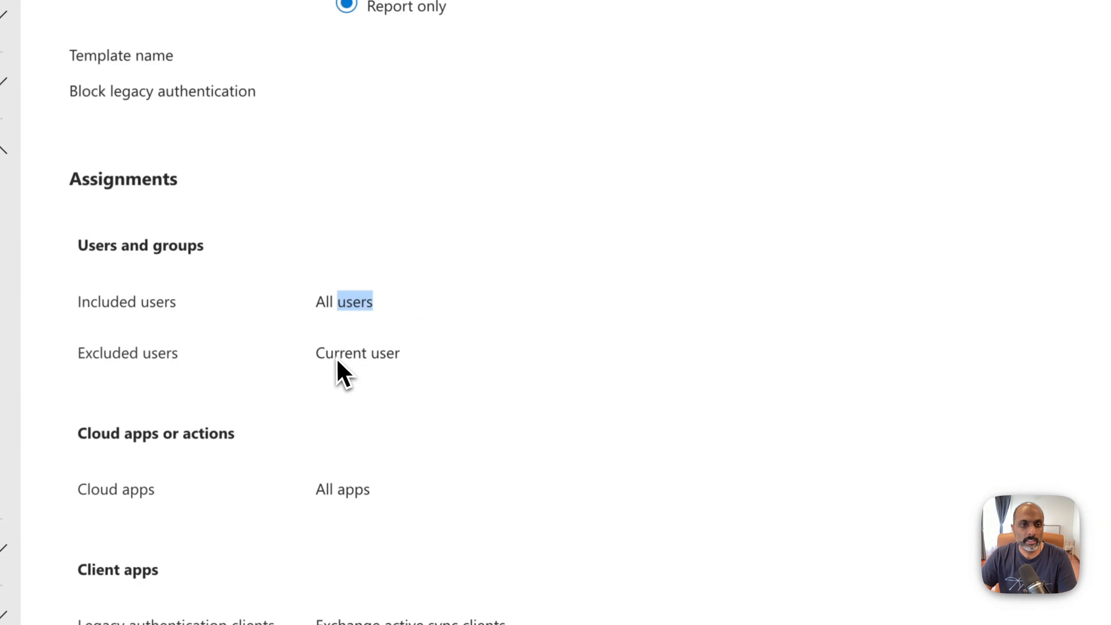
drag(338, 362, 409, 367)
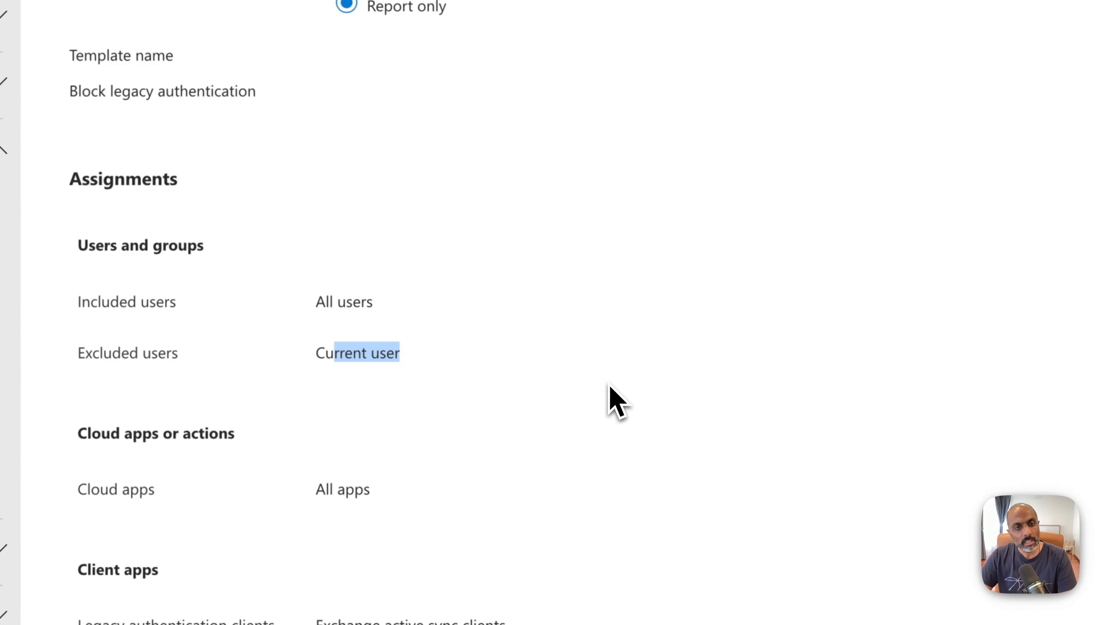
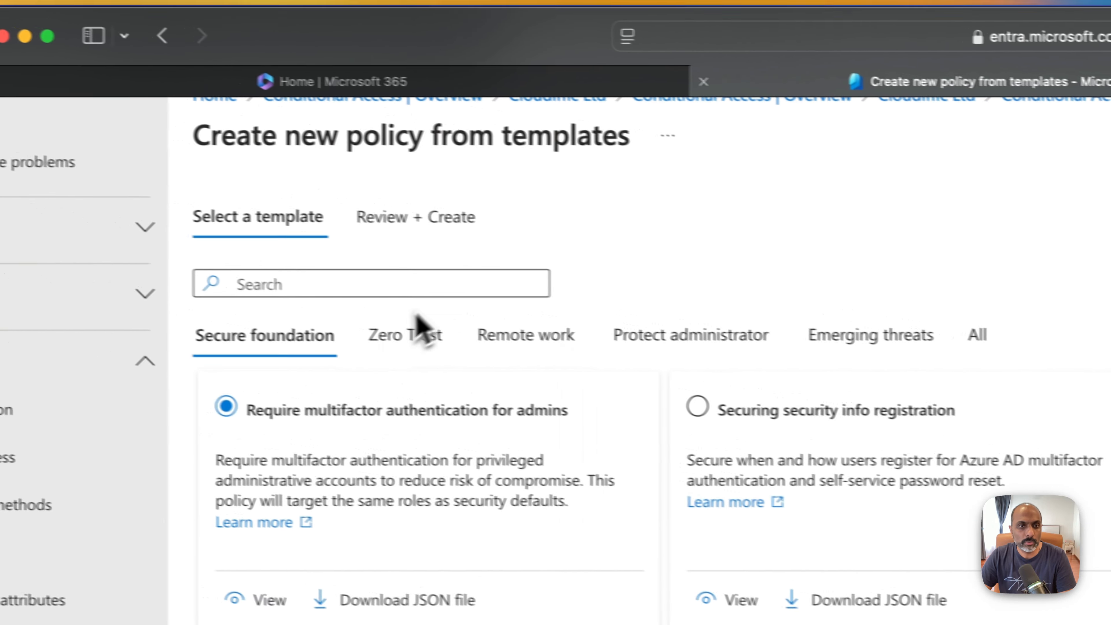
Search the templates for "users", choose "Require multifactor authentication for all users" and name its policy "CAP4 - Require multifactor authentication for all users".
click(425, 289)
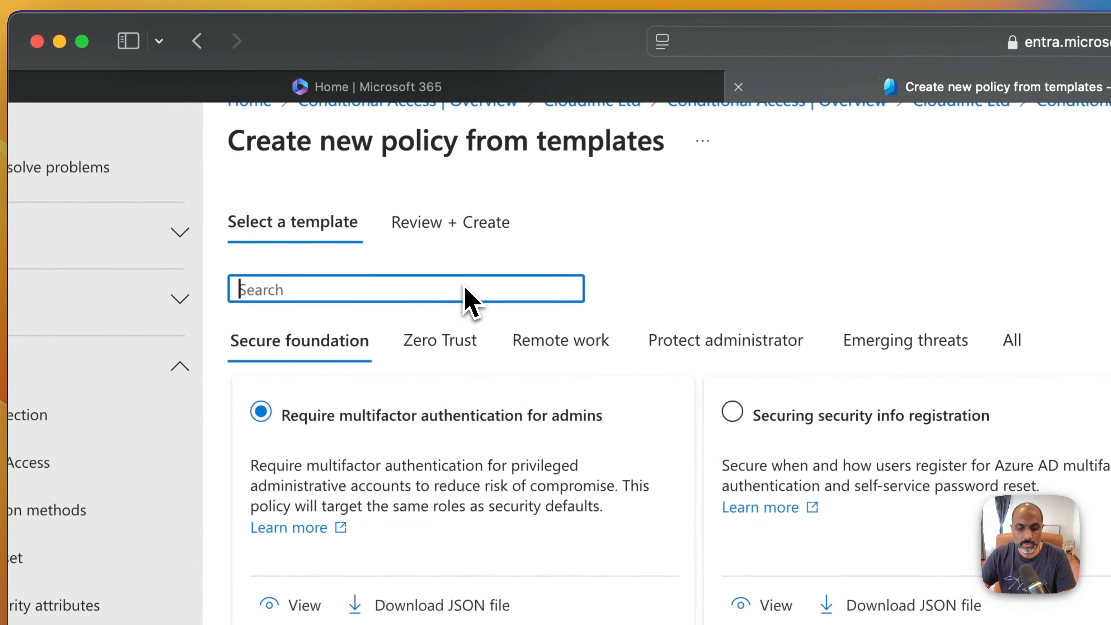
text(users)
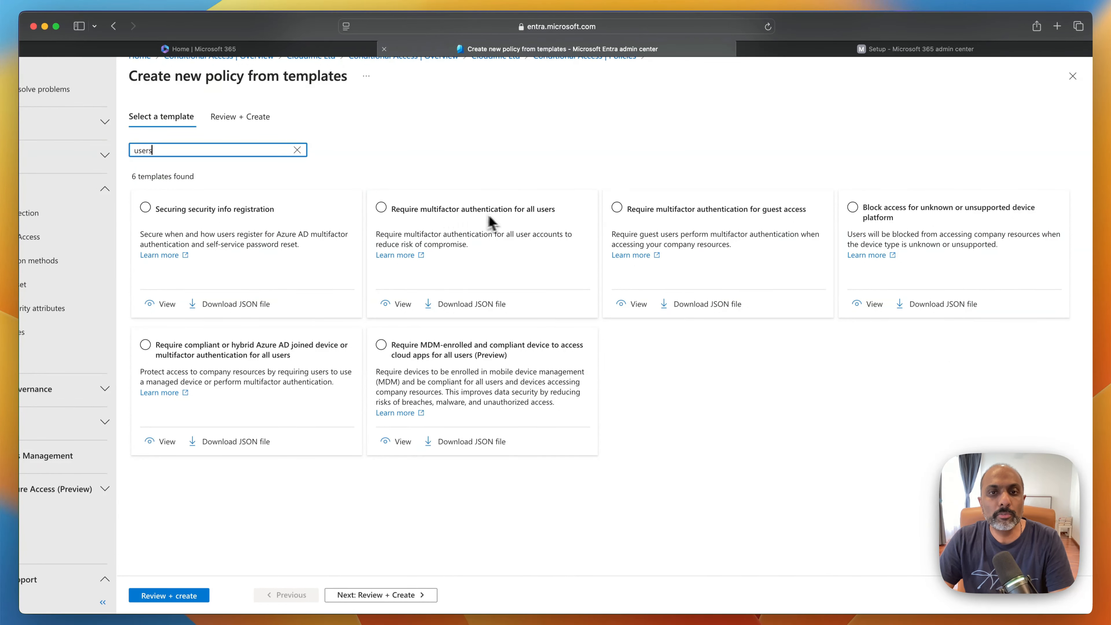
click(489, 215)
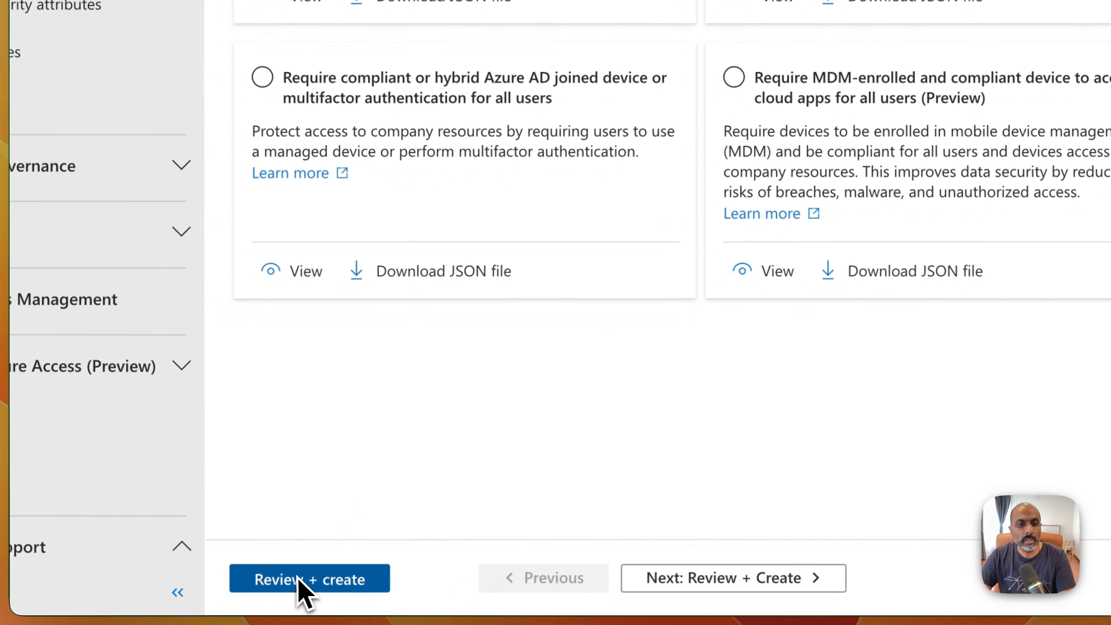
click(299, 582)
scroll(329, 298, down, 1)
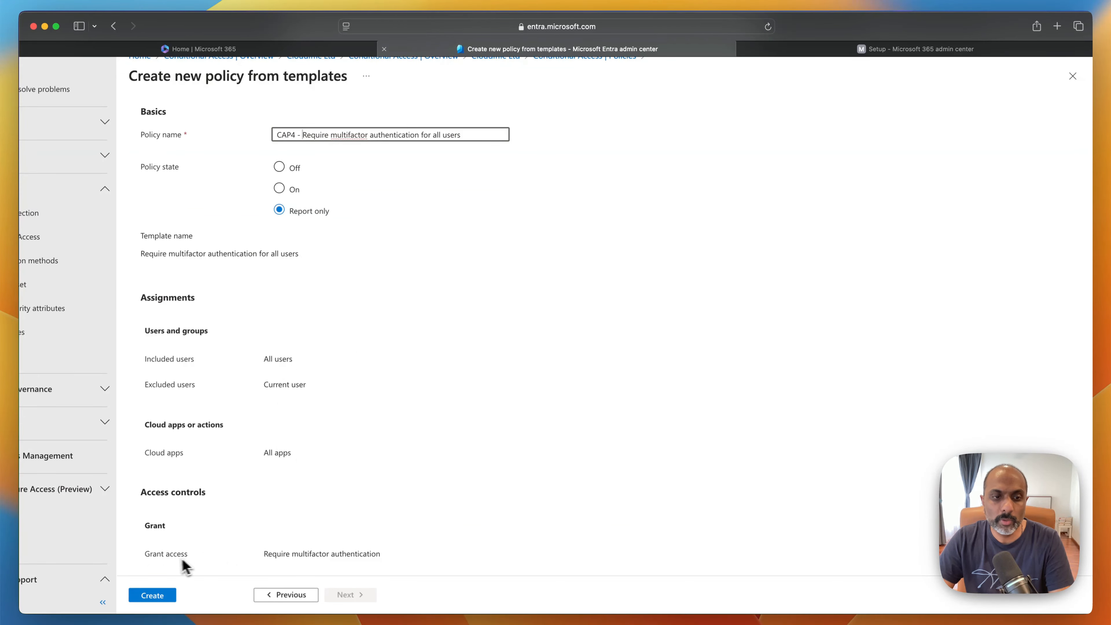
Check the MFA policy's grant control, create the policy in report-only state and refresh the policy list.
triple_click(154, 555)
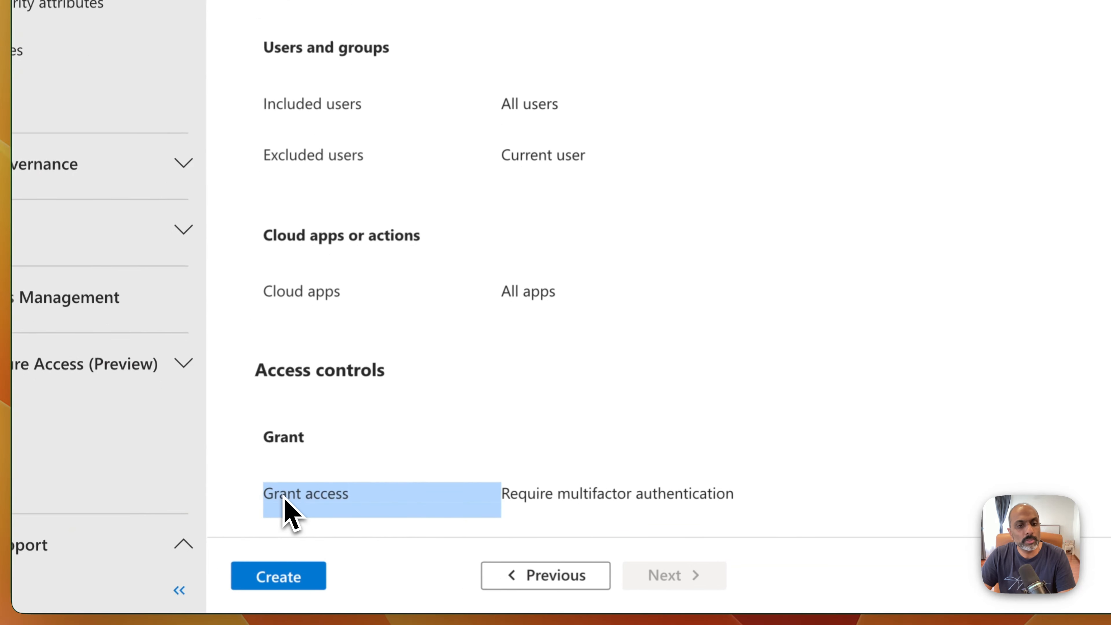
triple_click(568, 499)
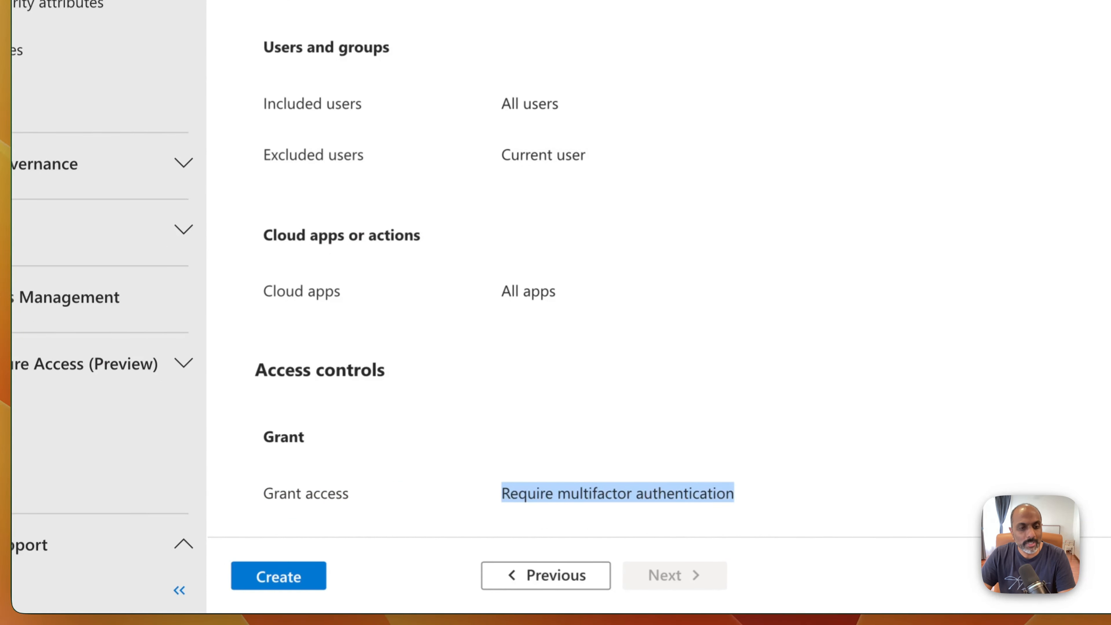
click(297, 576)
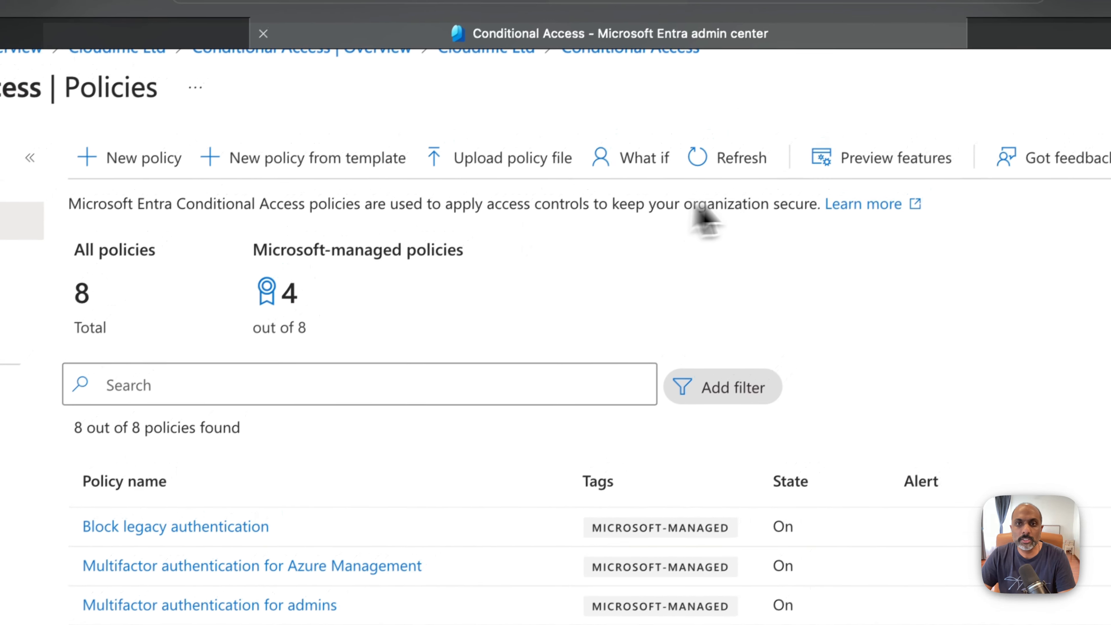
click(748, 184)
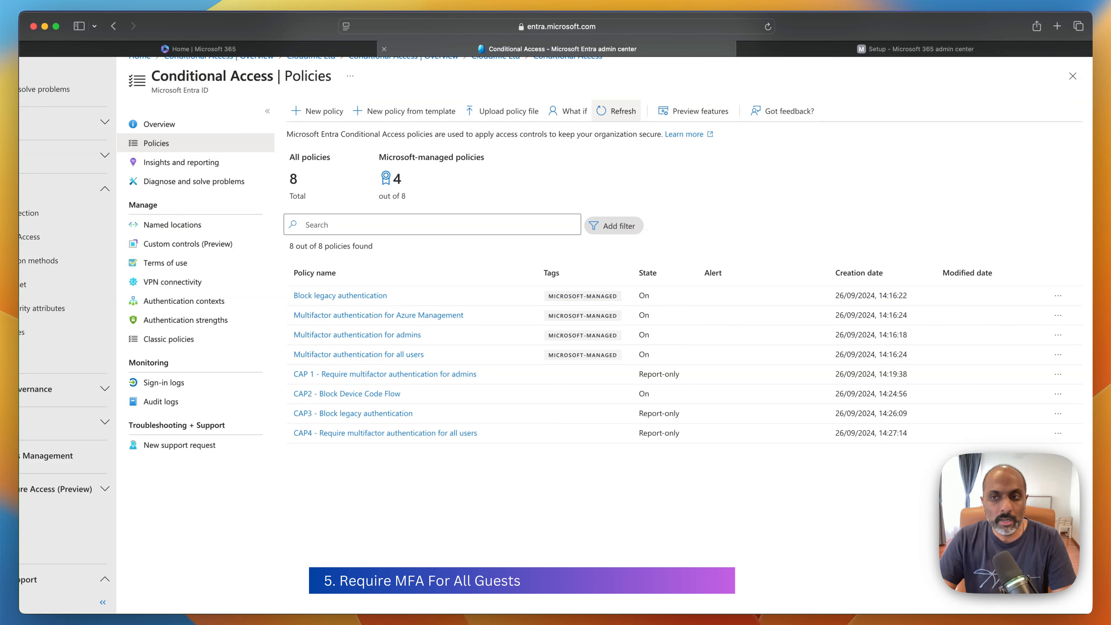
Start a new Conditional Access policy and name it "CAP5 - Require MFA for all guests".
click(316, 111)
click(193, 187)
text(CAP5 )
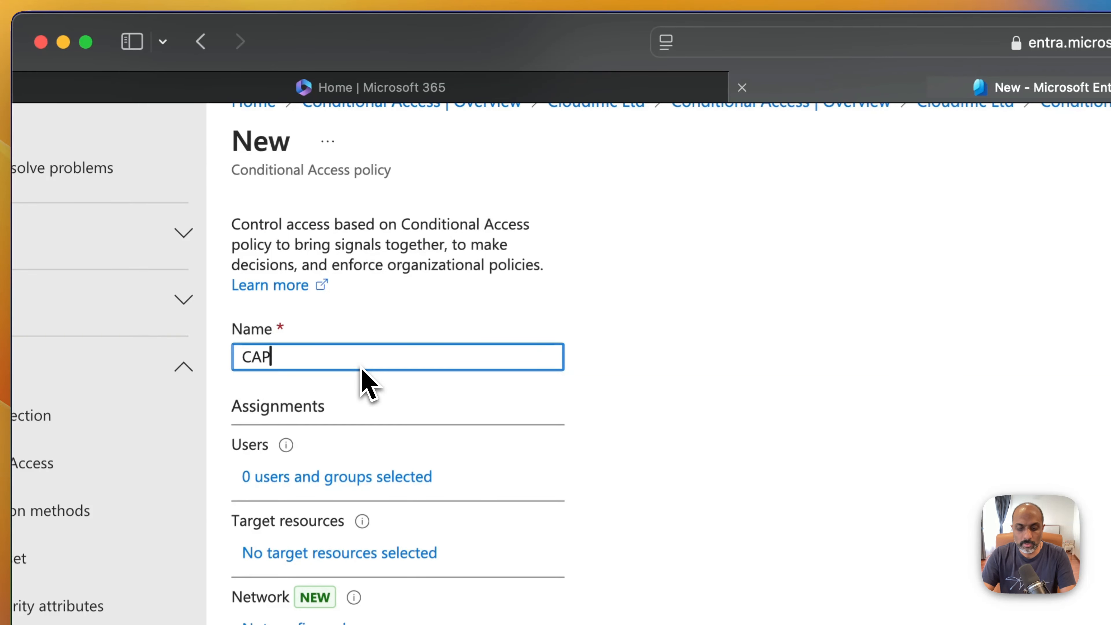
text(- Block)
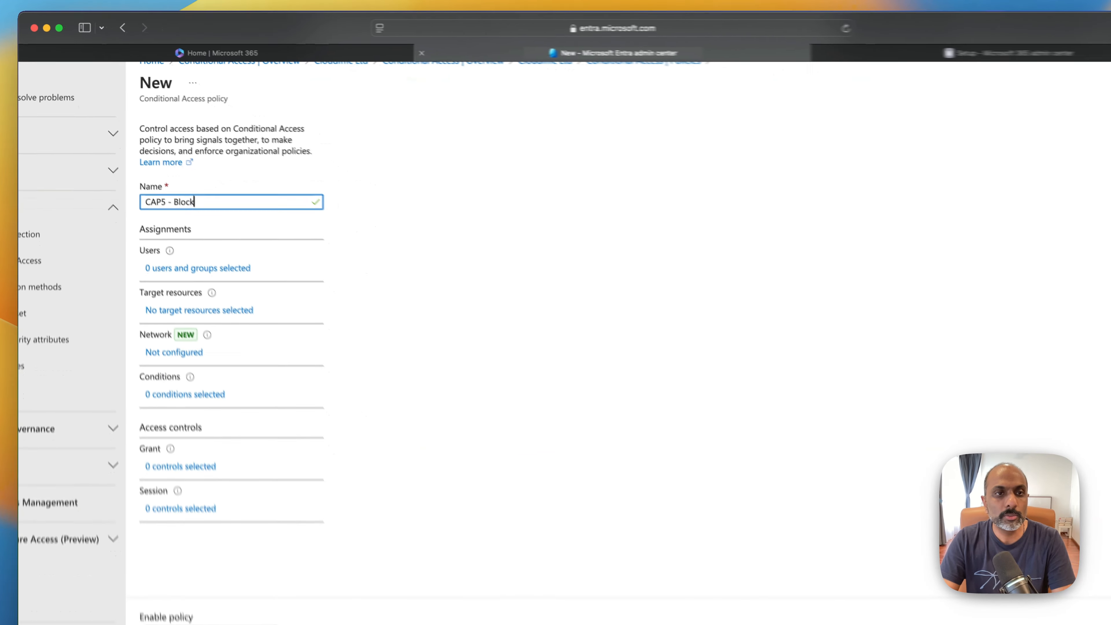
text(equire M)
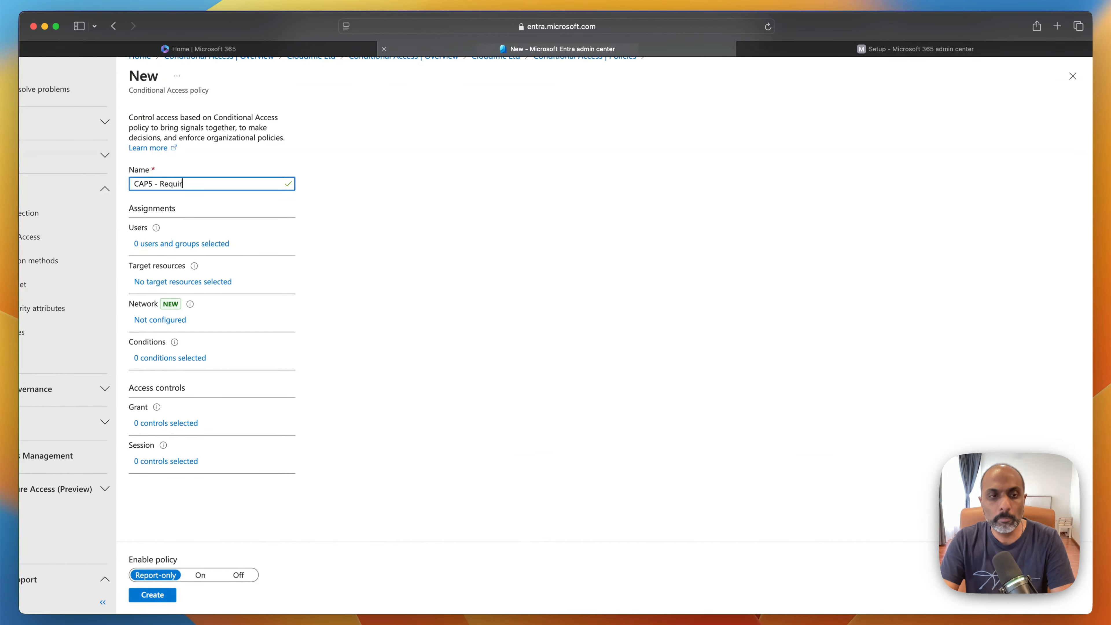
text(FA for all guests)
Assign the policy to guest or external users, including every guest user type from all external organizations.
click(181, 244)
click(321, 228)
click(332, 246)
click(396, 269)
click(341, 284)
click(529, 280)
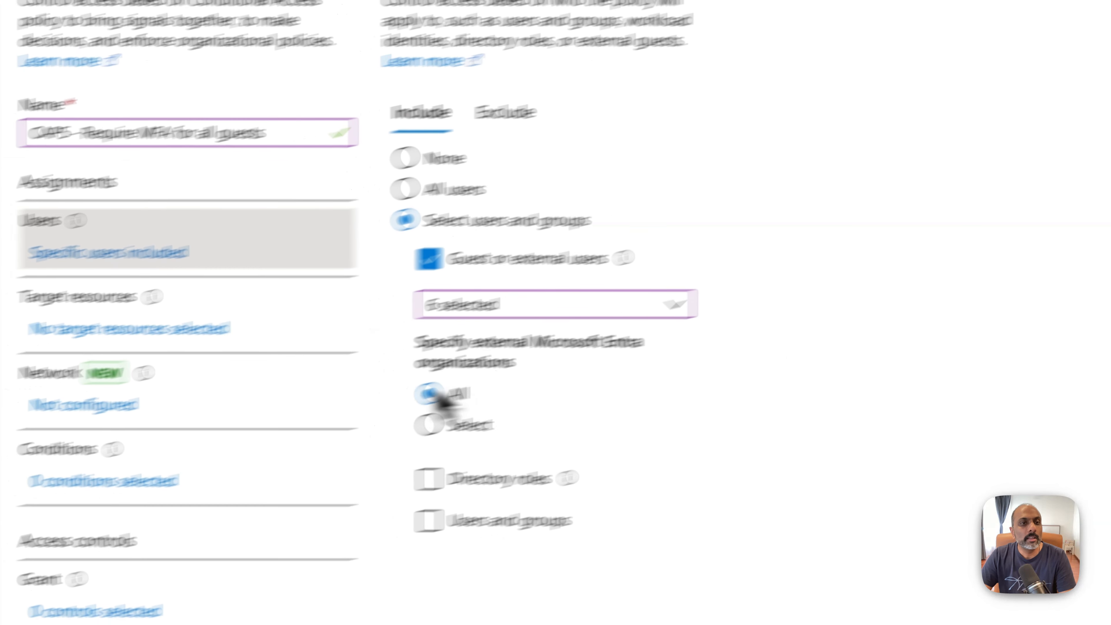
Set the policy's target resources to All cloud apps and check its conditions.
click(177, 328)
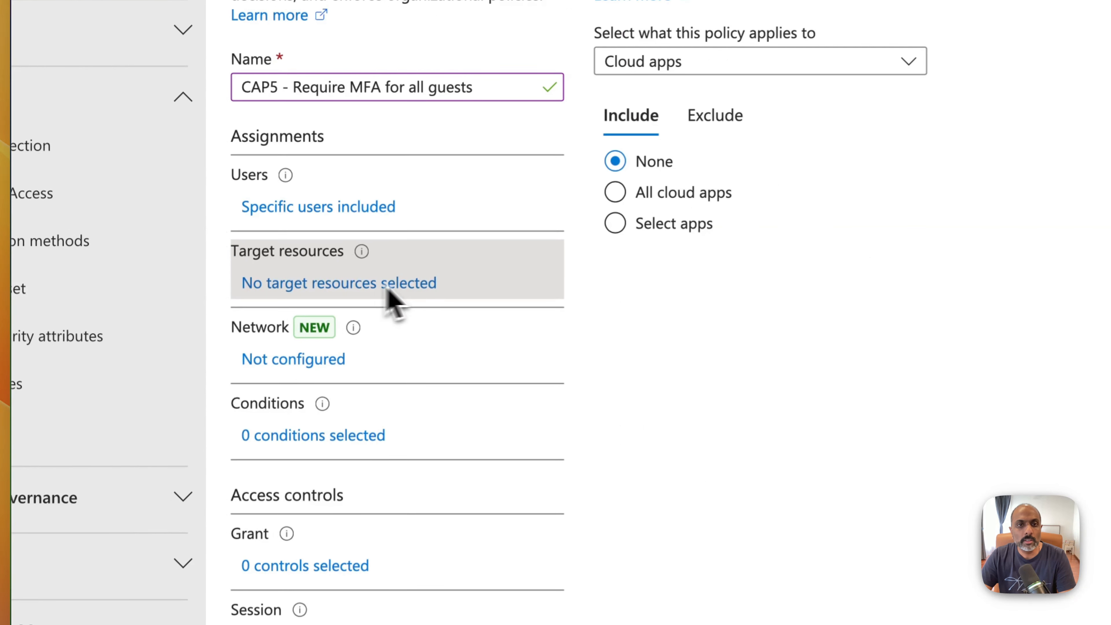
click(705, 198)
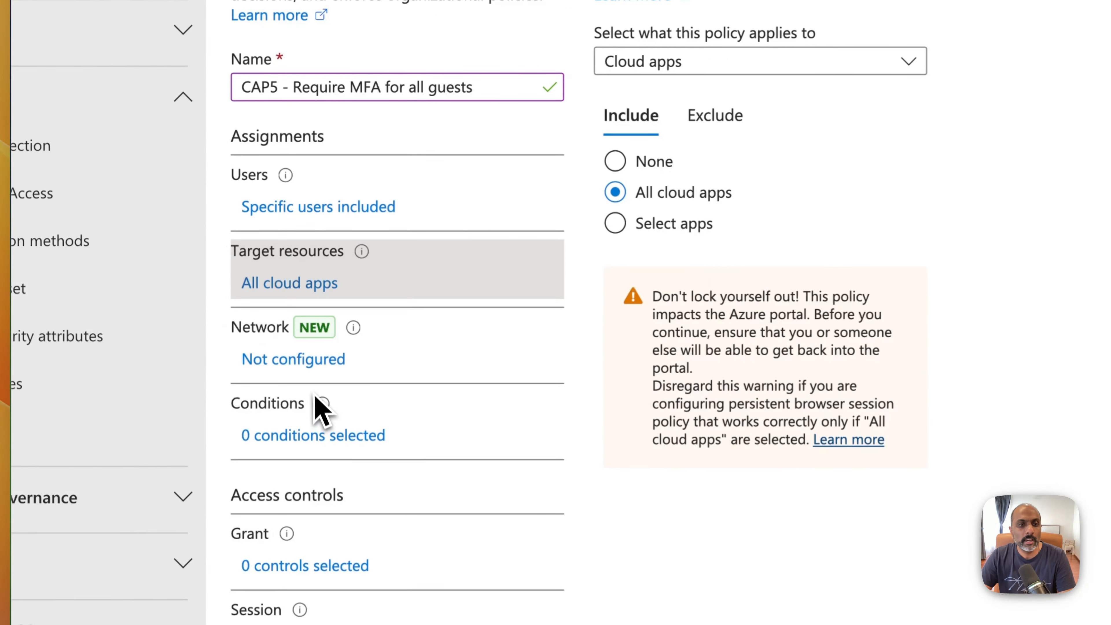
click(313, 435)
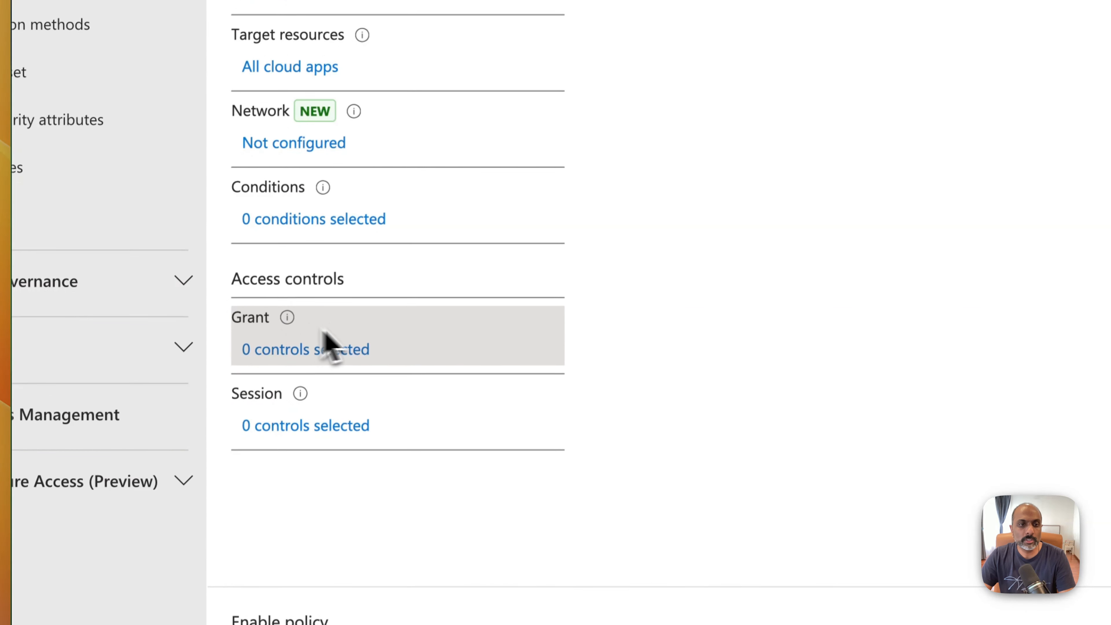
Set the grant control to require multifactor authentication and create the policy in report-only state.
click(350, 337)
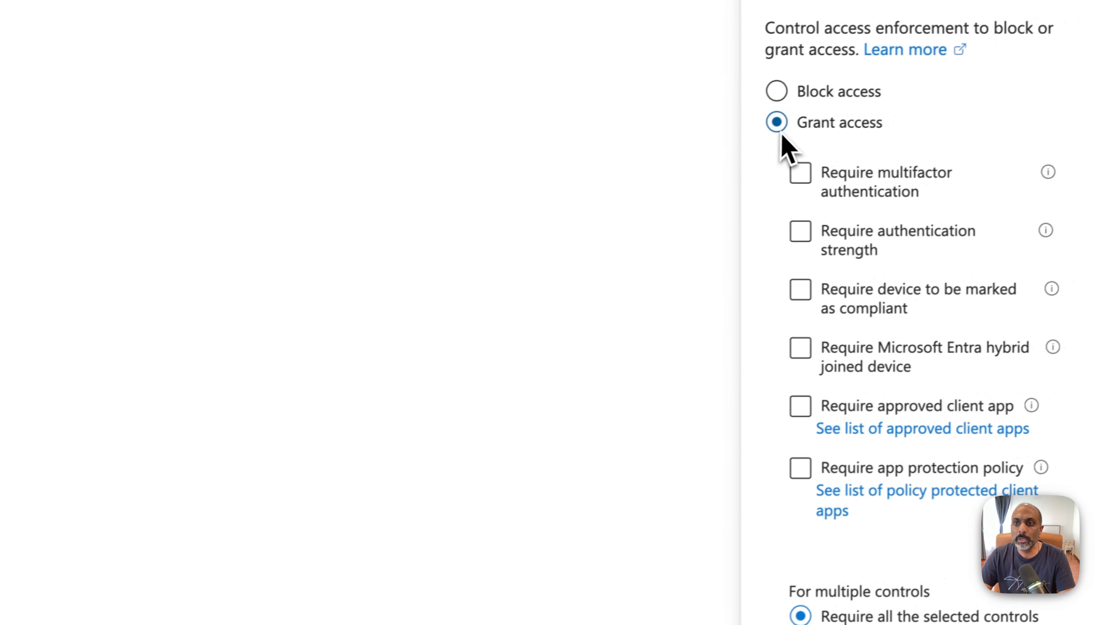
click(800, 174)
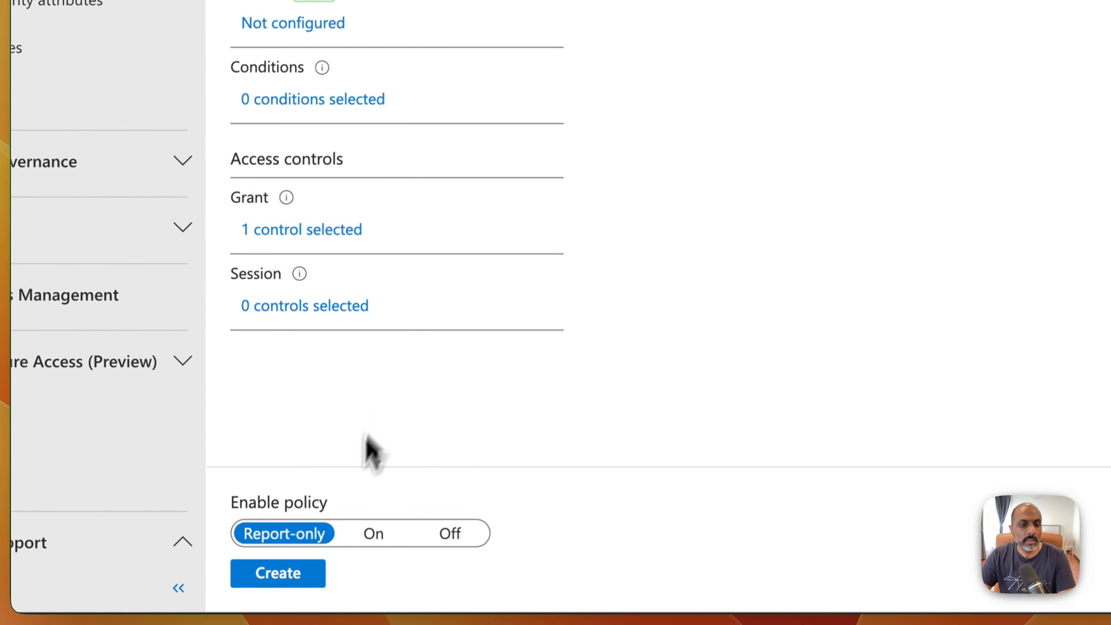
click(279, 582)
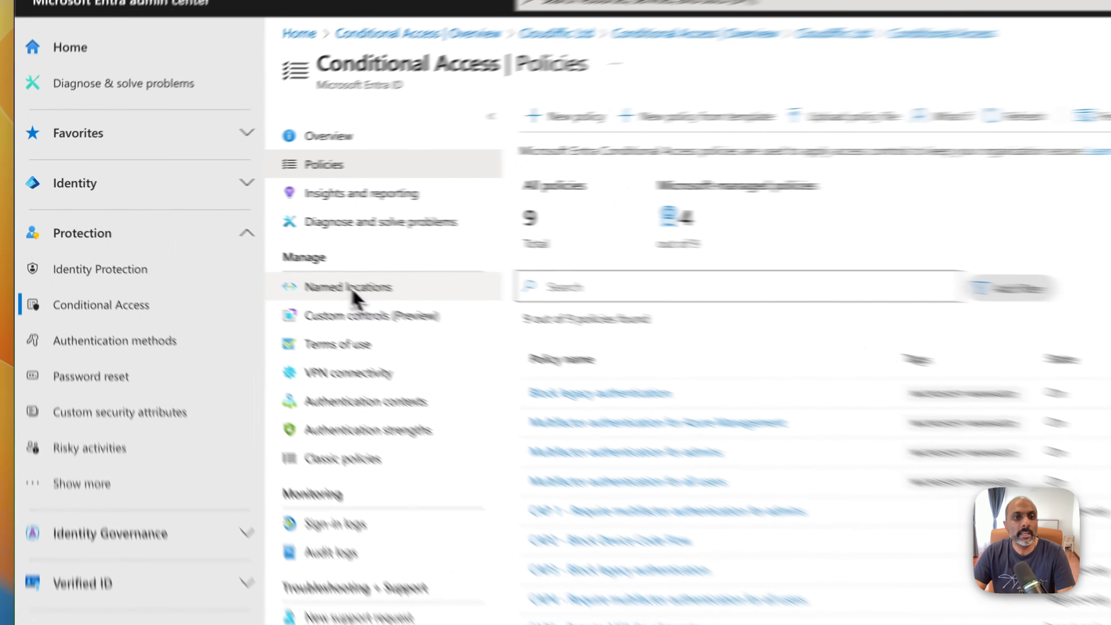
Start a countries named location called "UK" with its location determined by IP address (IPv4 and IPv6).
click(232, 249)
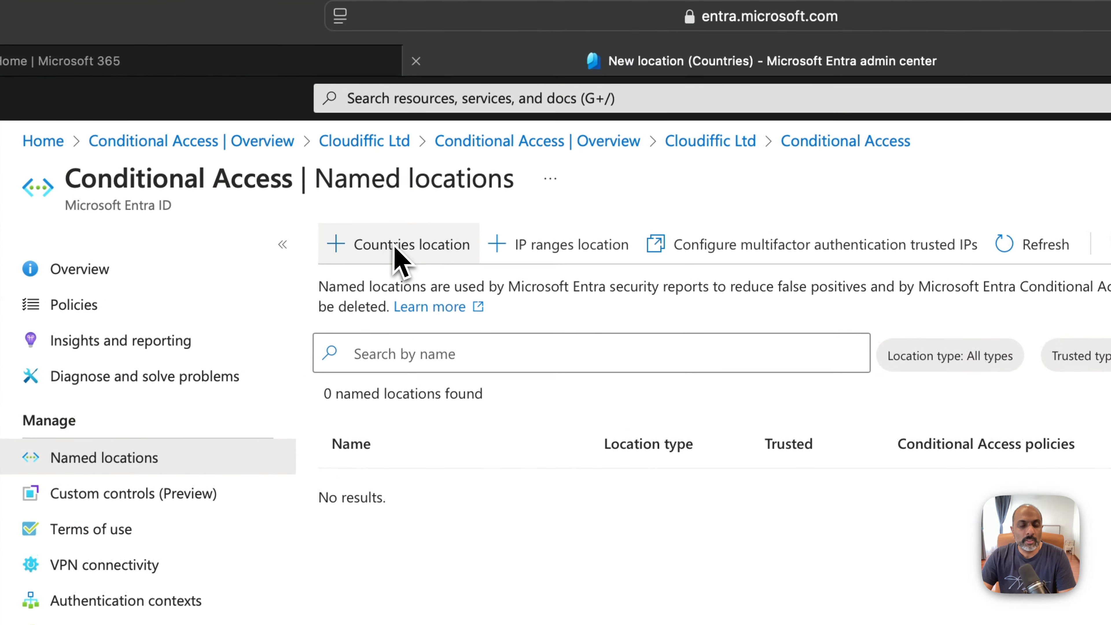
click(418, 258)
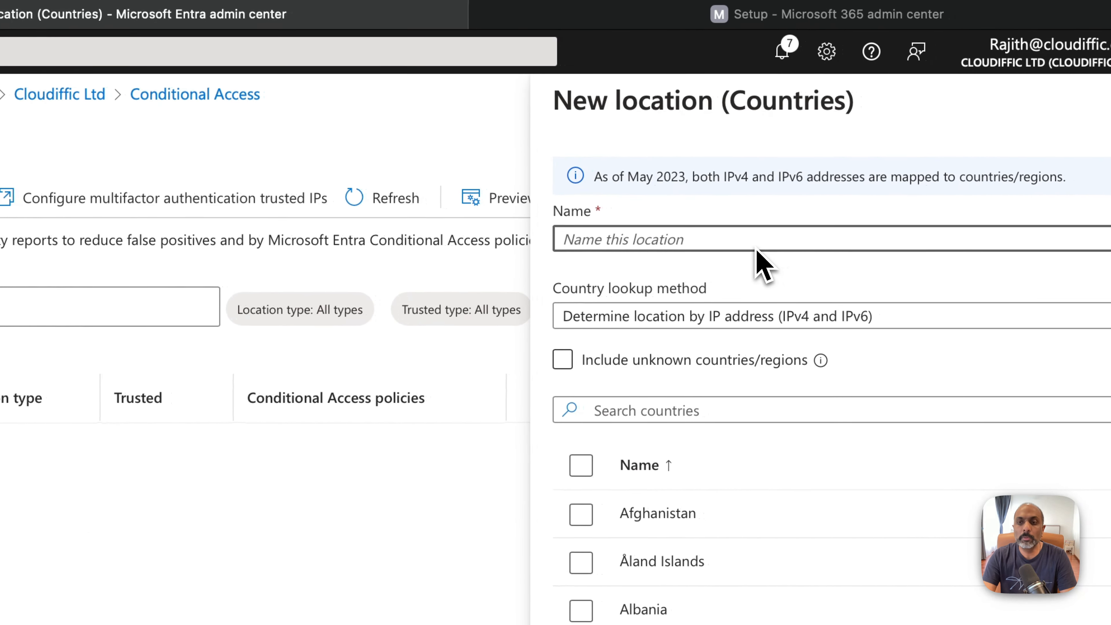
text(UK)
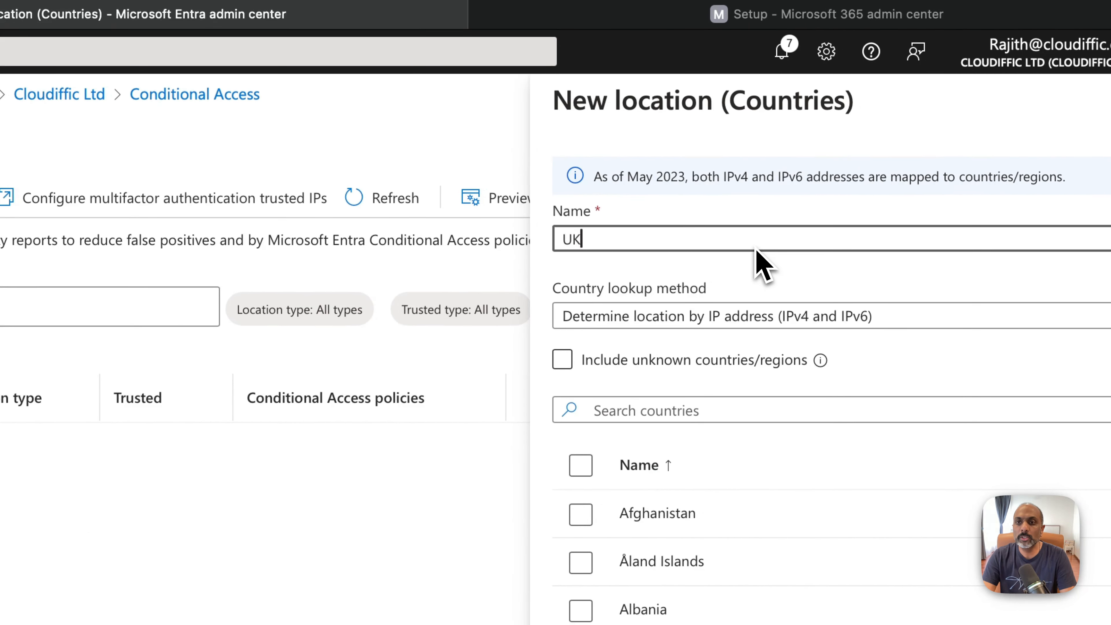
click(689, 319)
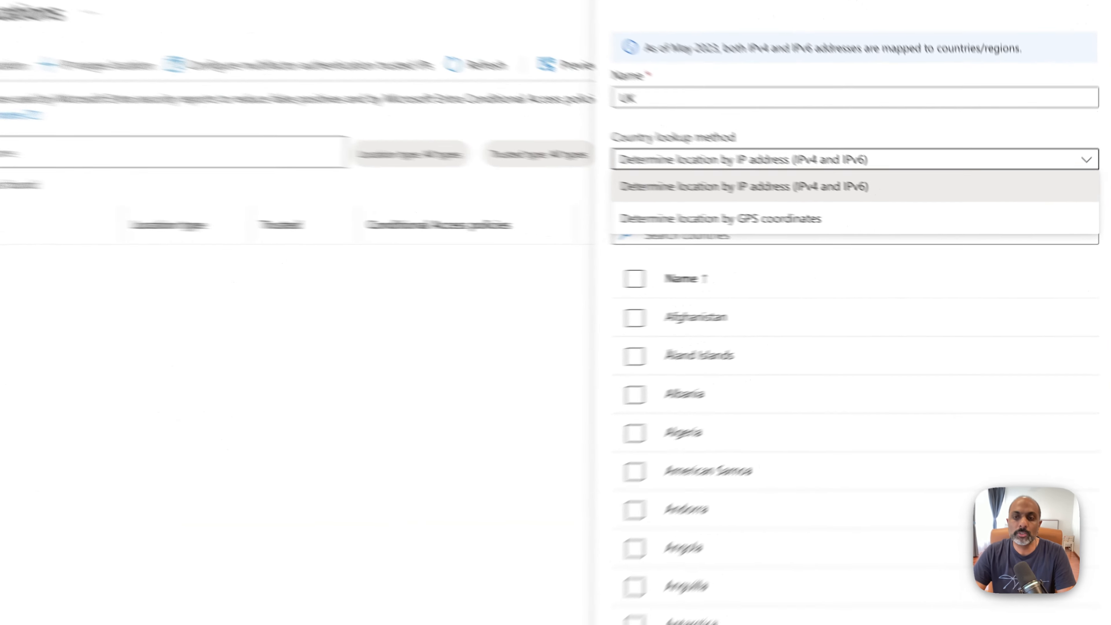
click(906, 217)
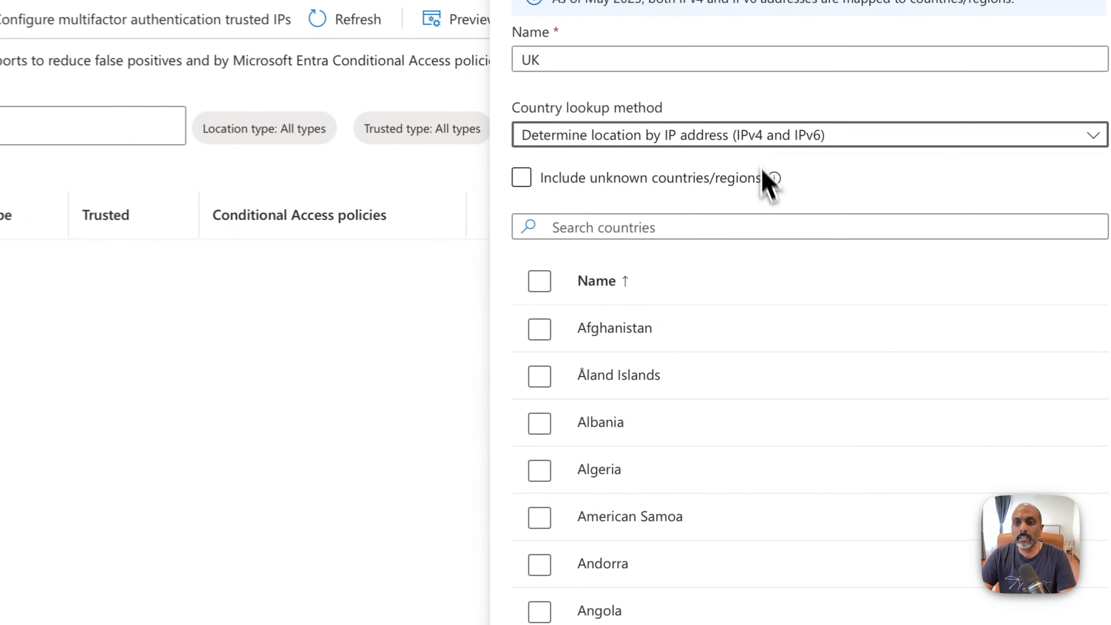
Search the countries for "united", select United Kingdom and create the named location.
click(638, 223)
text(united)
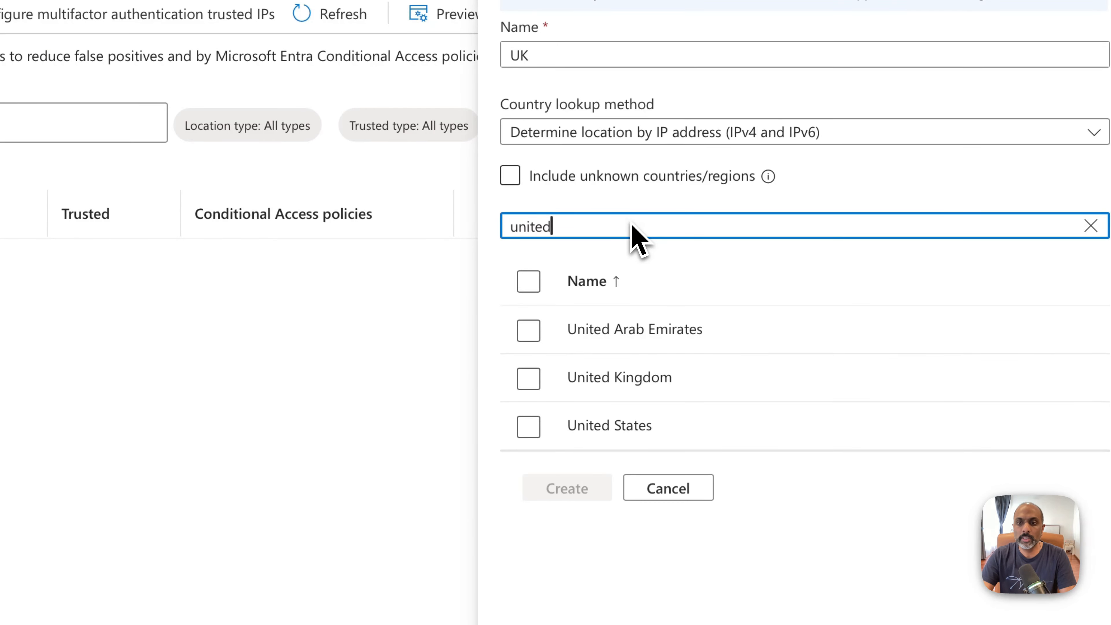
click(529, 379)
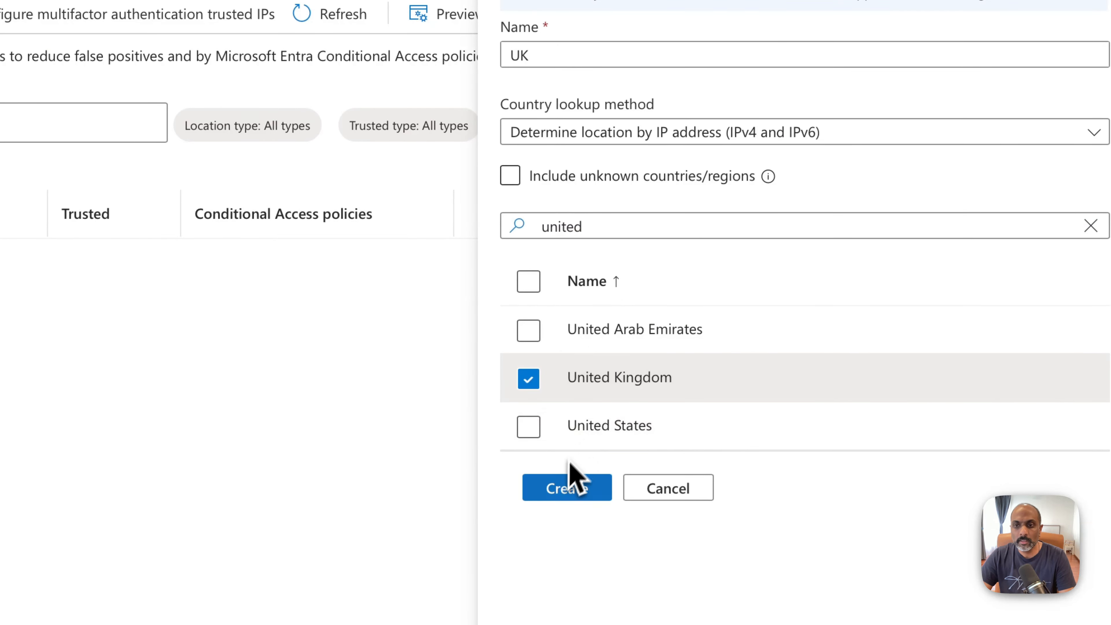
click(555, 487)
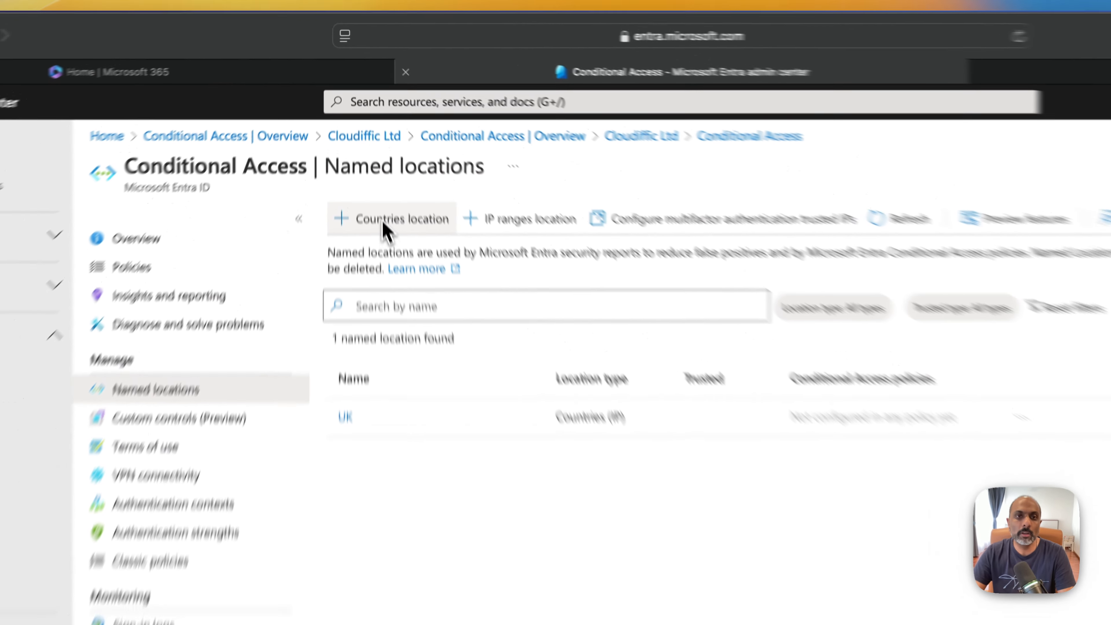
Create a second countries named location called "France" that includes France.
click(371, 141)
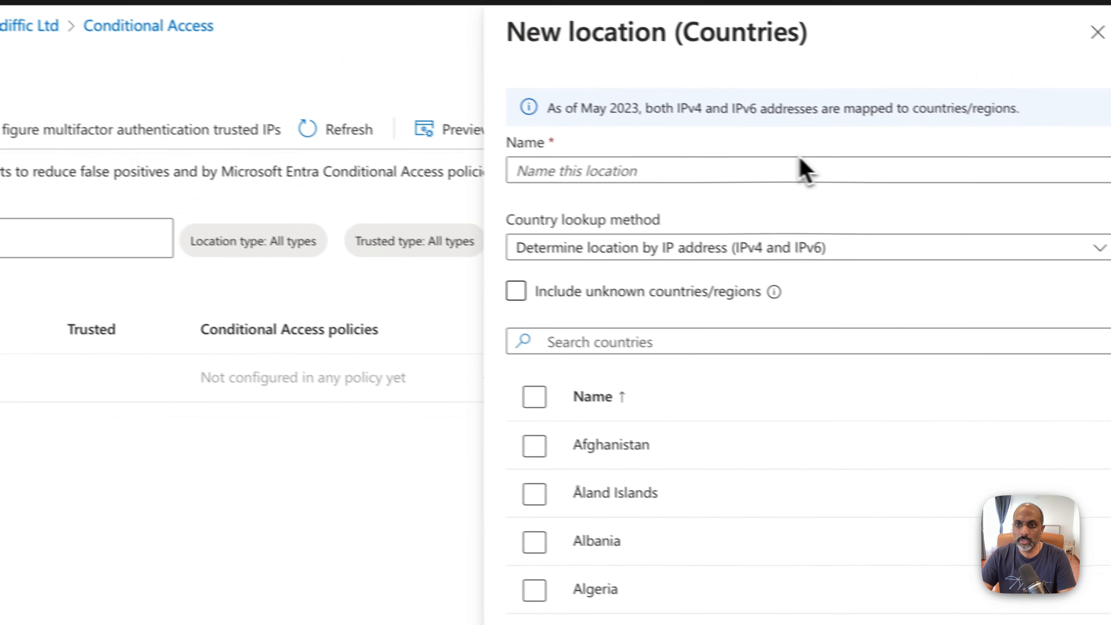
click(805, 171)
text(France)
click(612, 336)
text(france)
click(509, 439)
click(532, 503)
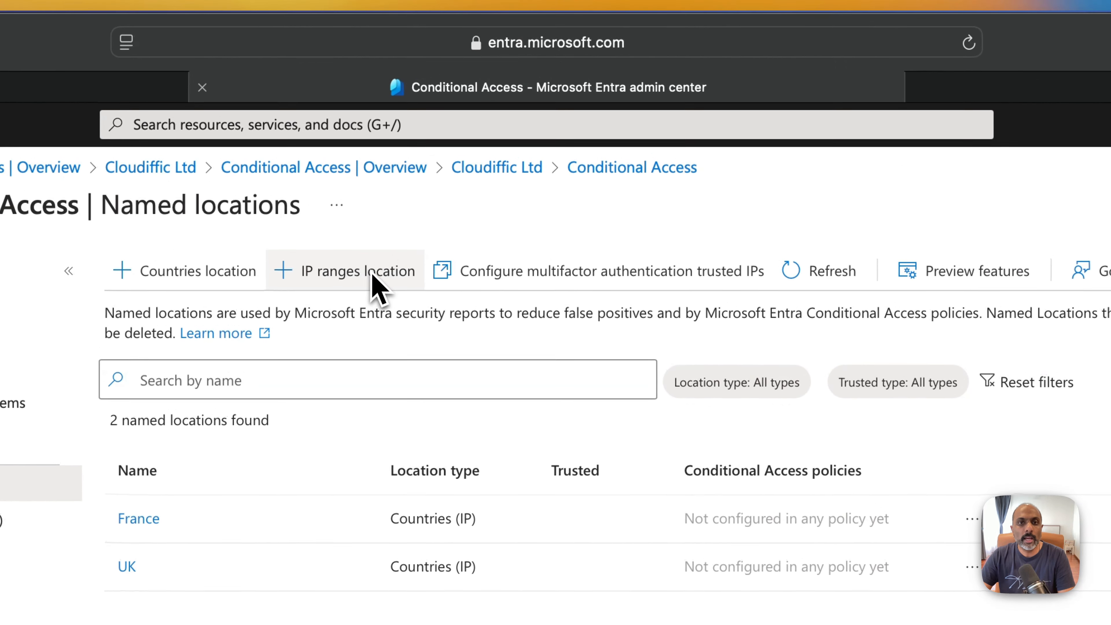
Draft an IP ranges named location called "Offices" and mark it as a trusted location.
click(349, 275)
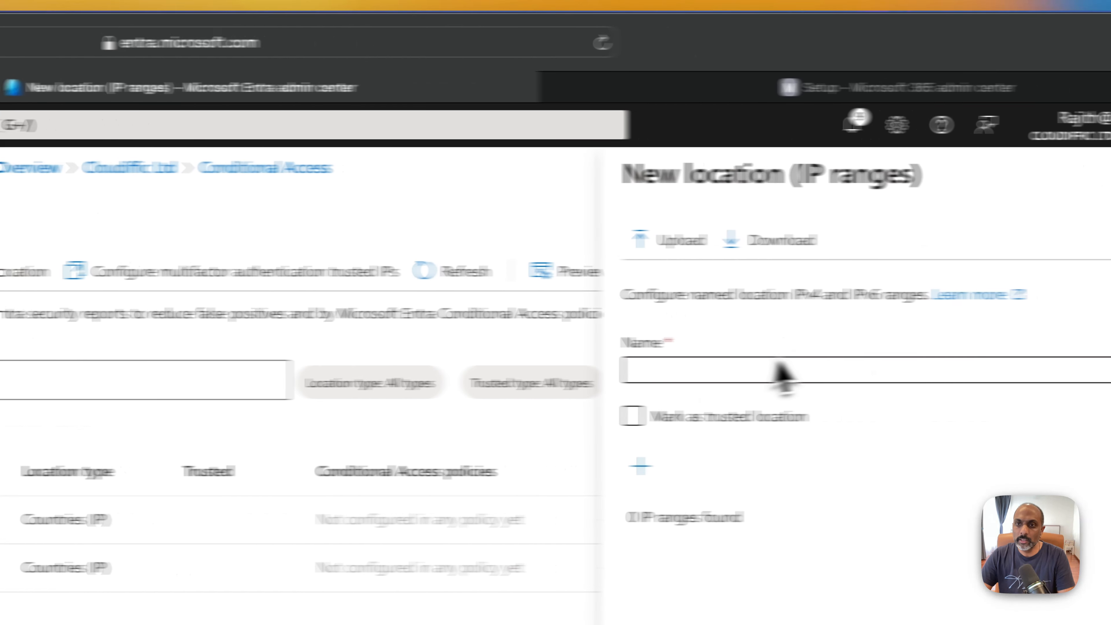
click(595, 370)
text(Tru)
key(BackSpace)
key(BackSpace)
key(BackSpace)
text(Offi)
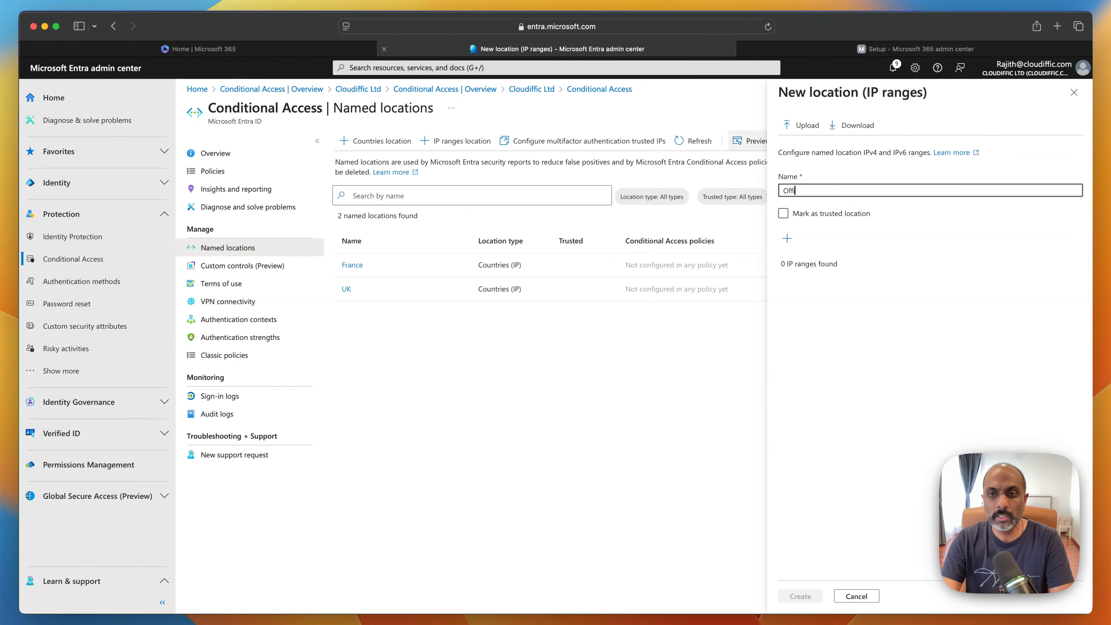
text(ces)
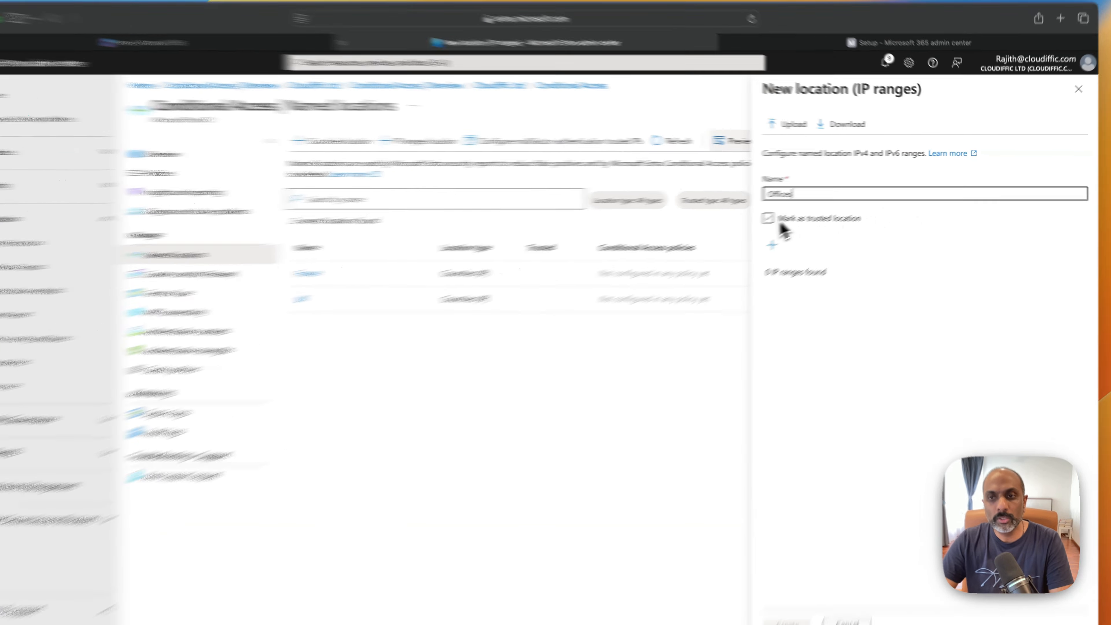
click(769, 218)
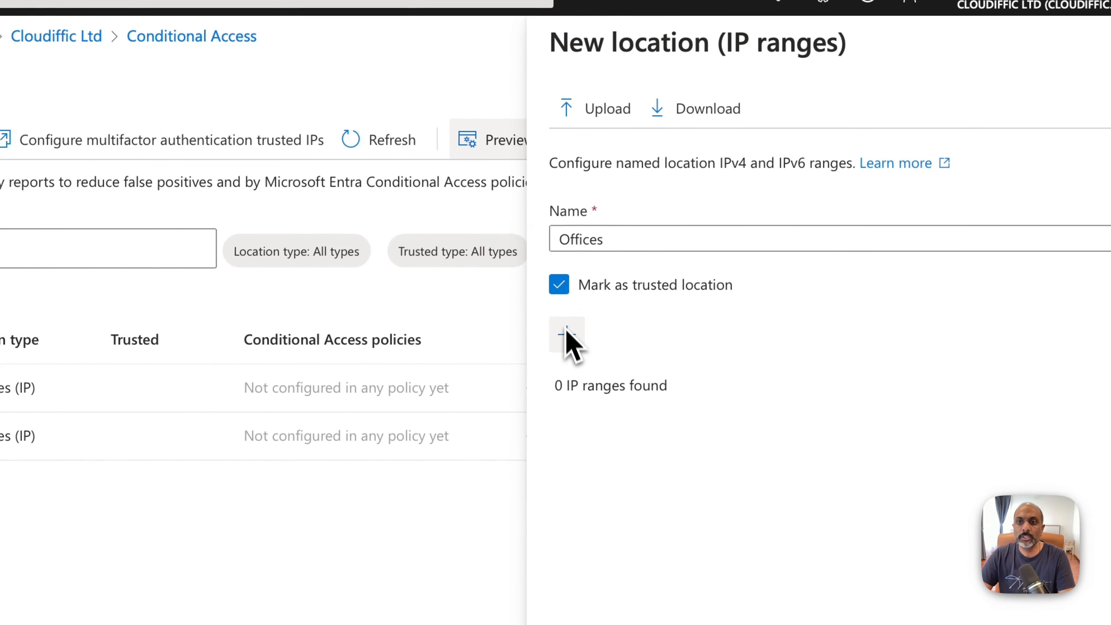
Try out the IP range 1.2.3.4/32 for the Offices location, then discard the range and the location.
click(568, 344)
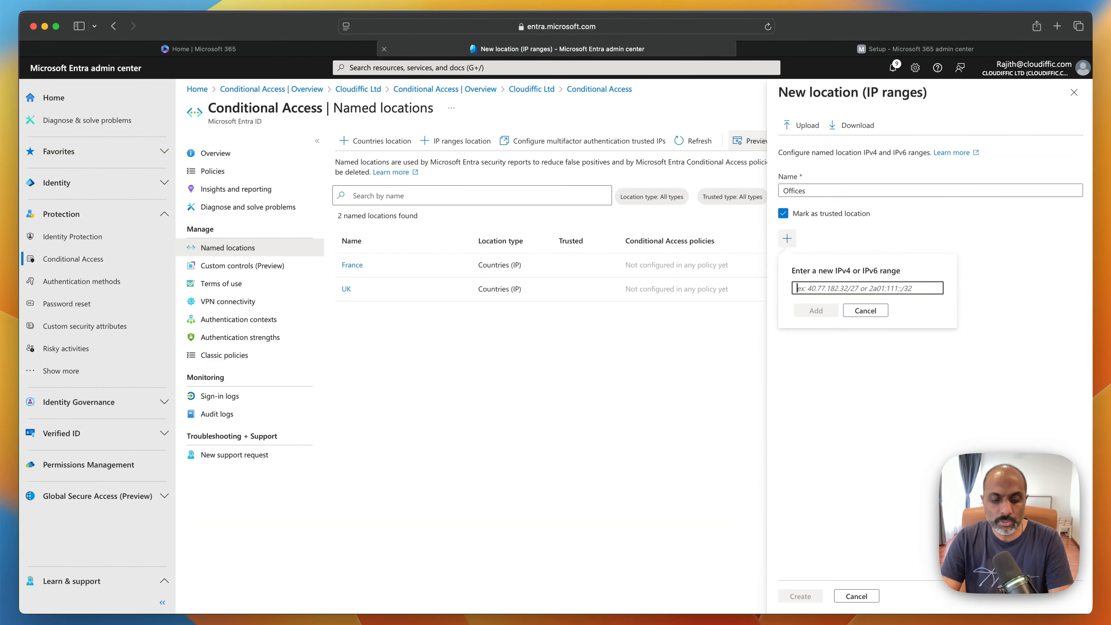
text(1.2.3.4/32)
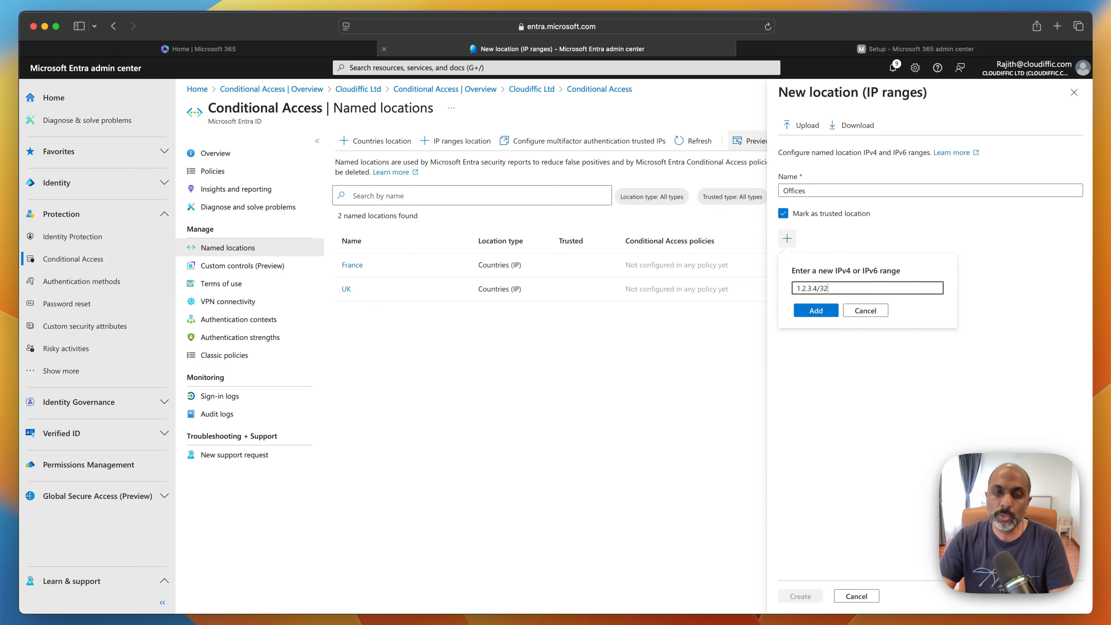
click(865, 310)
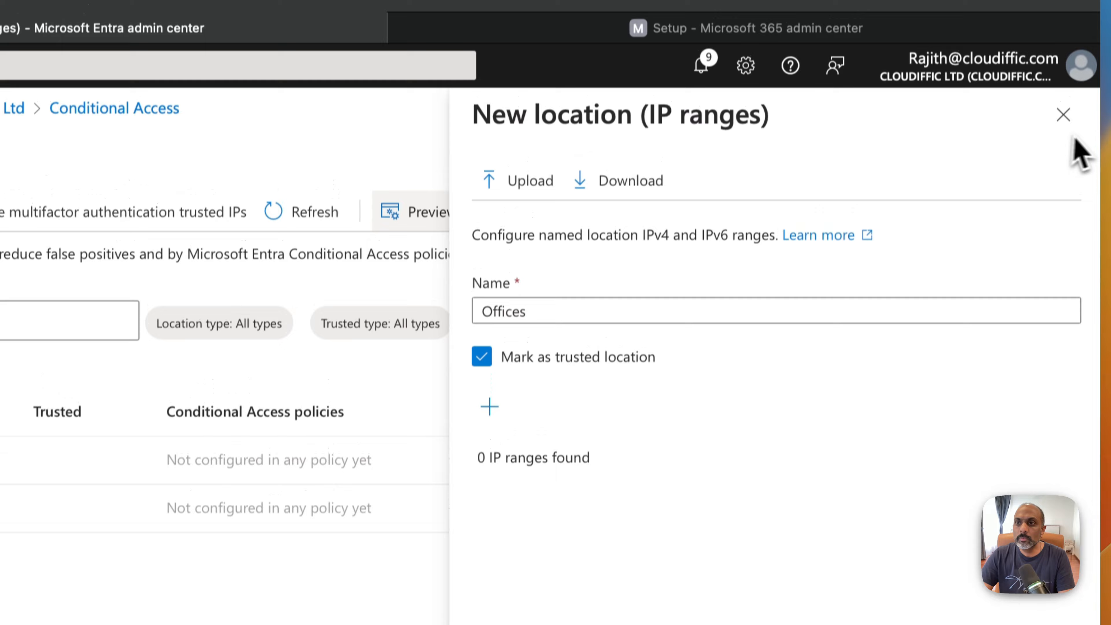
click(1074, 92)
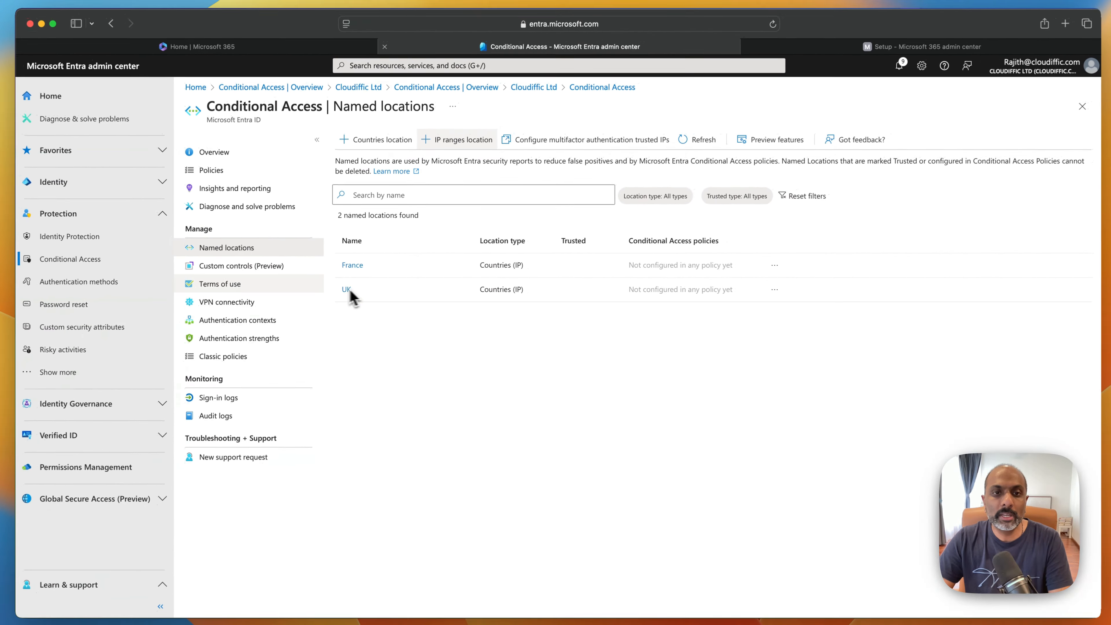
Start a new Conditional Access policy named "CAP6 - Block access outside the UK".
click(213, 171)
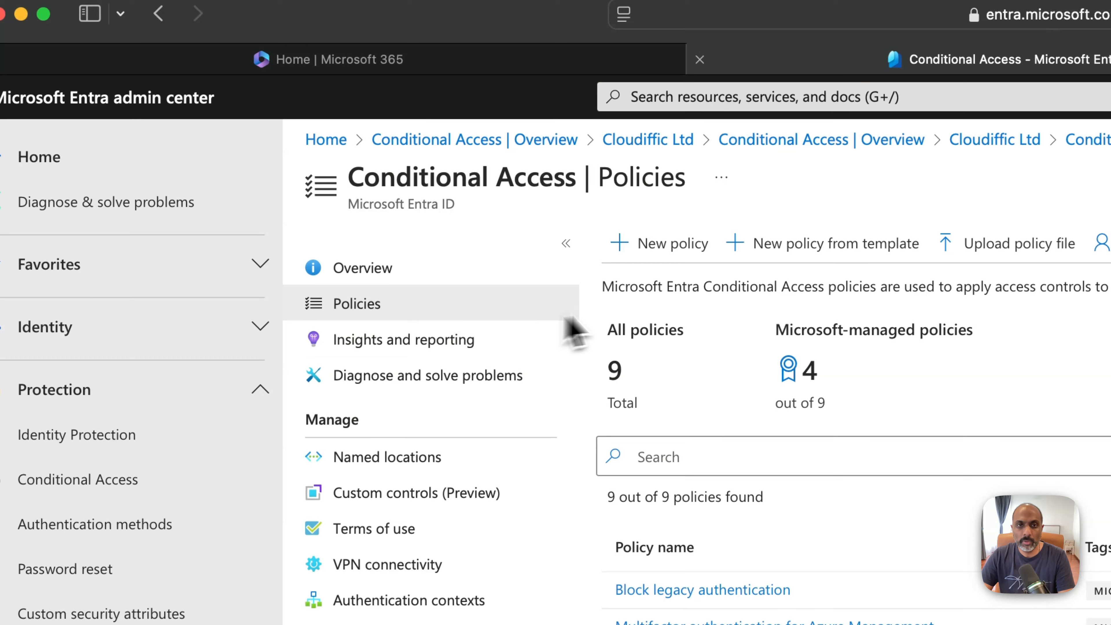
click(367, 147)
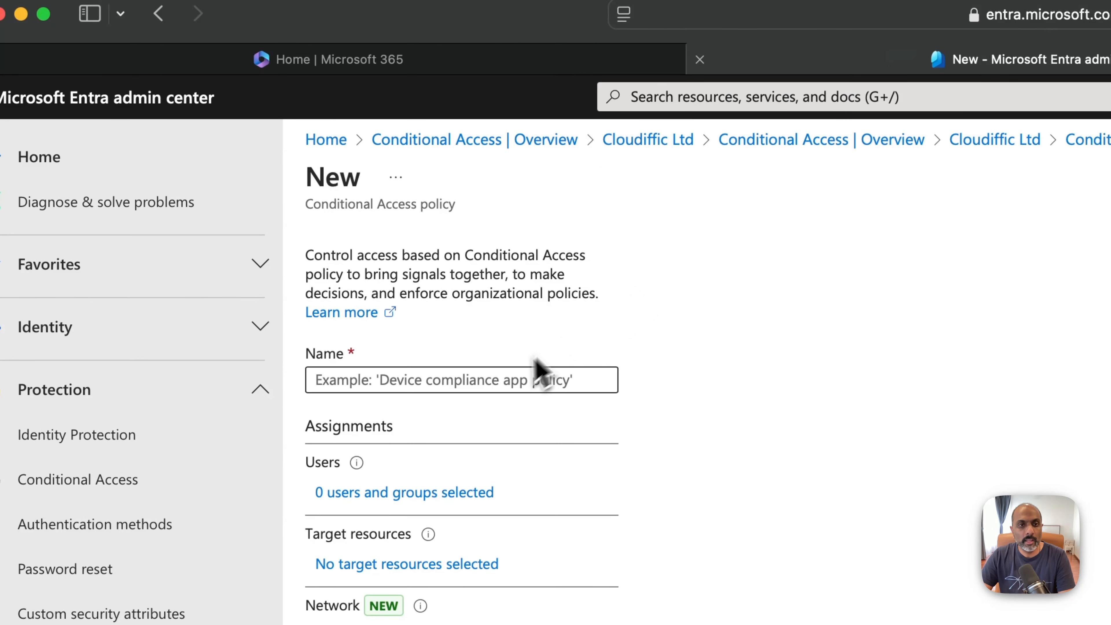
click(503, 380)
text(CAP6 - Blo)
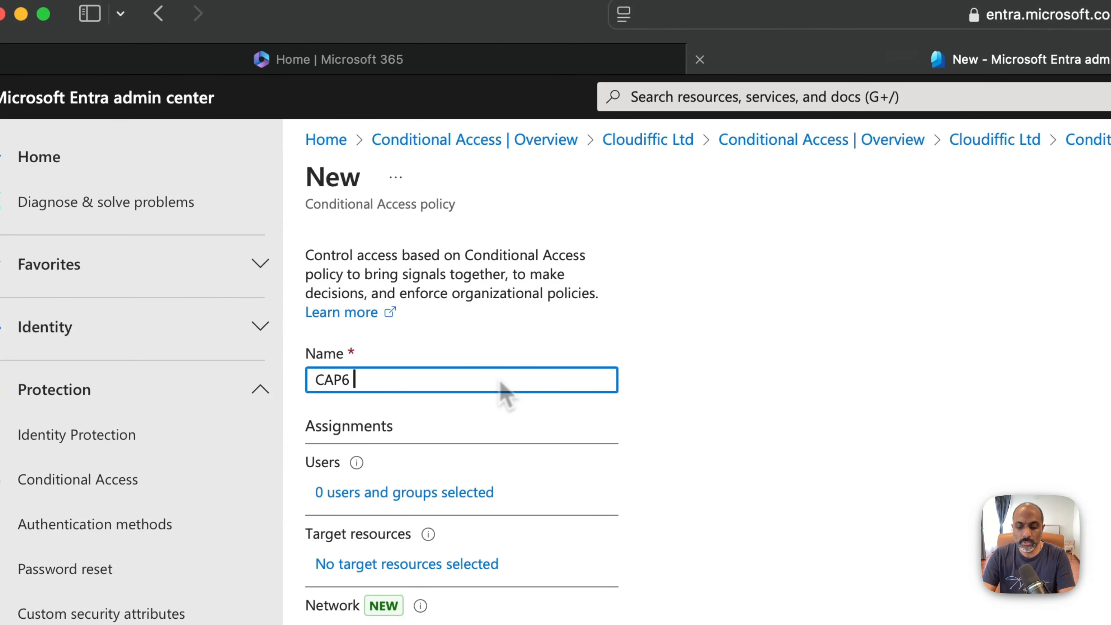
text(ck access o)
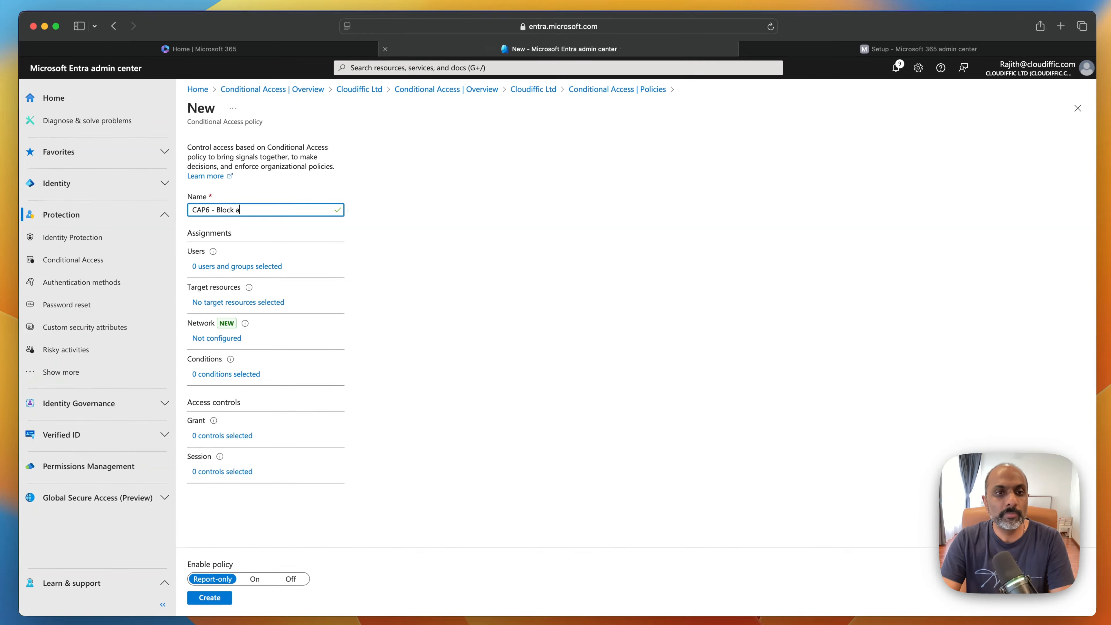
text(utside the UK)
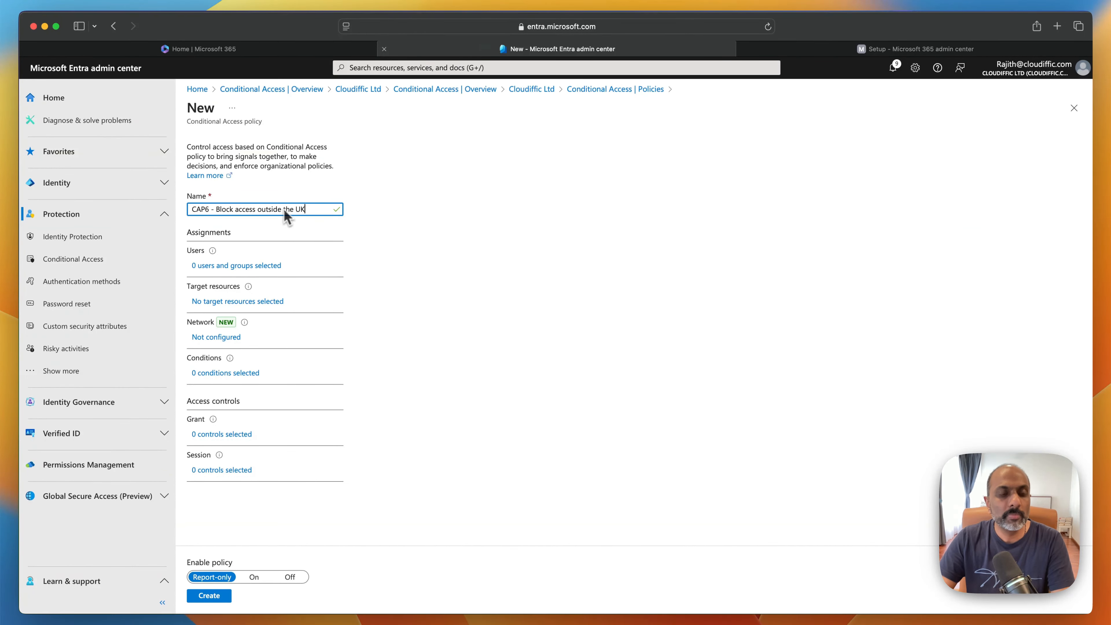
Assign the CAP6 policy to all users and target all cloud apps.
click(254, 268)
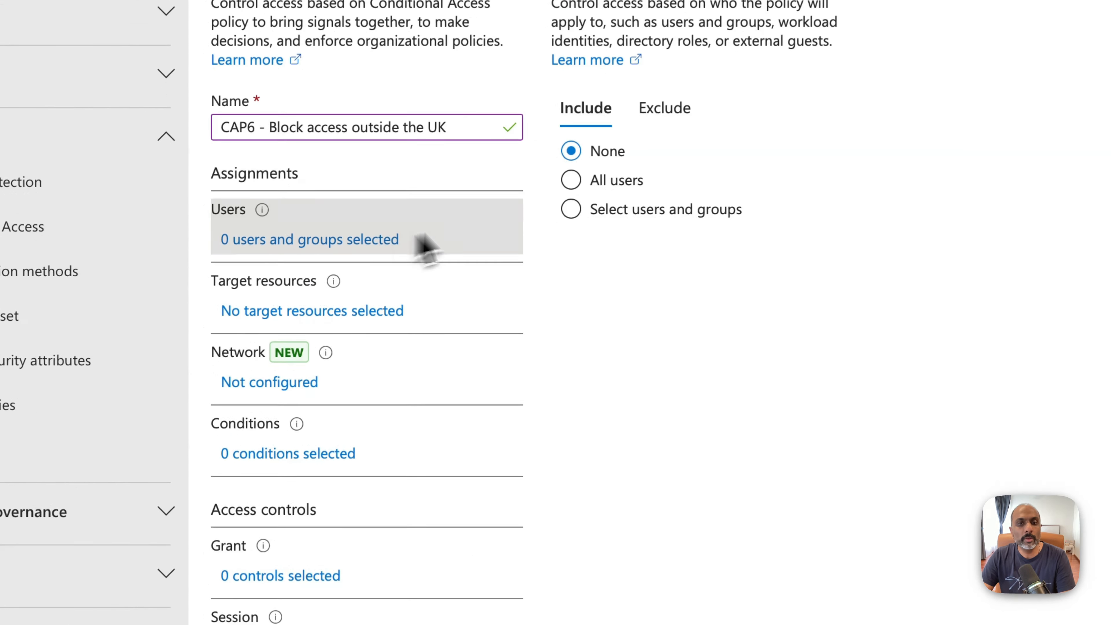
click(570, 180)
click(664, 108)
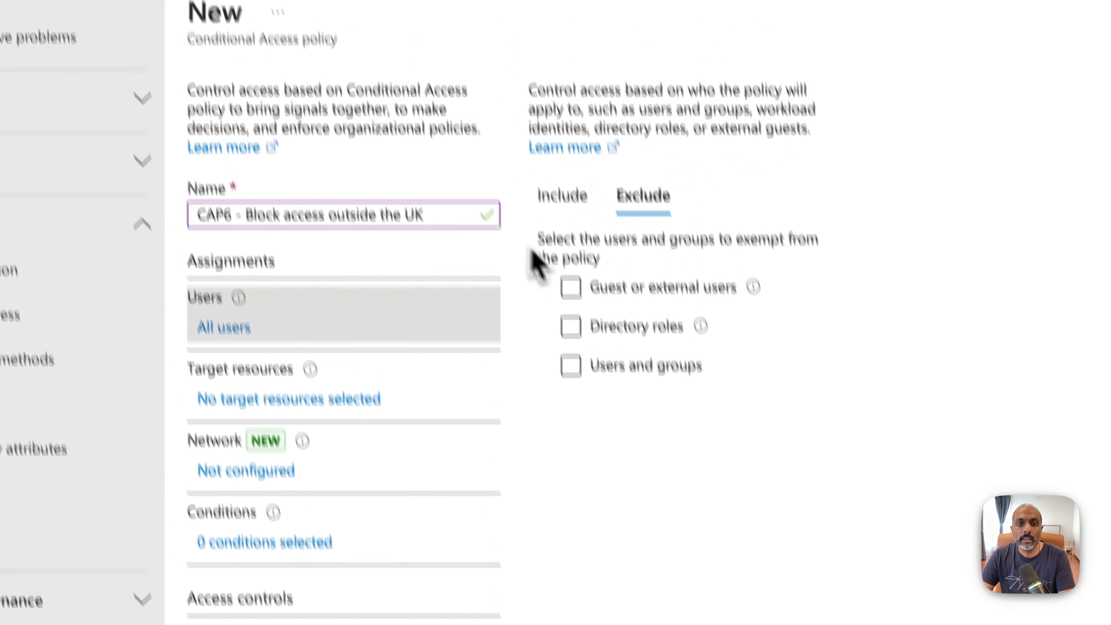
click(586, 107)
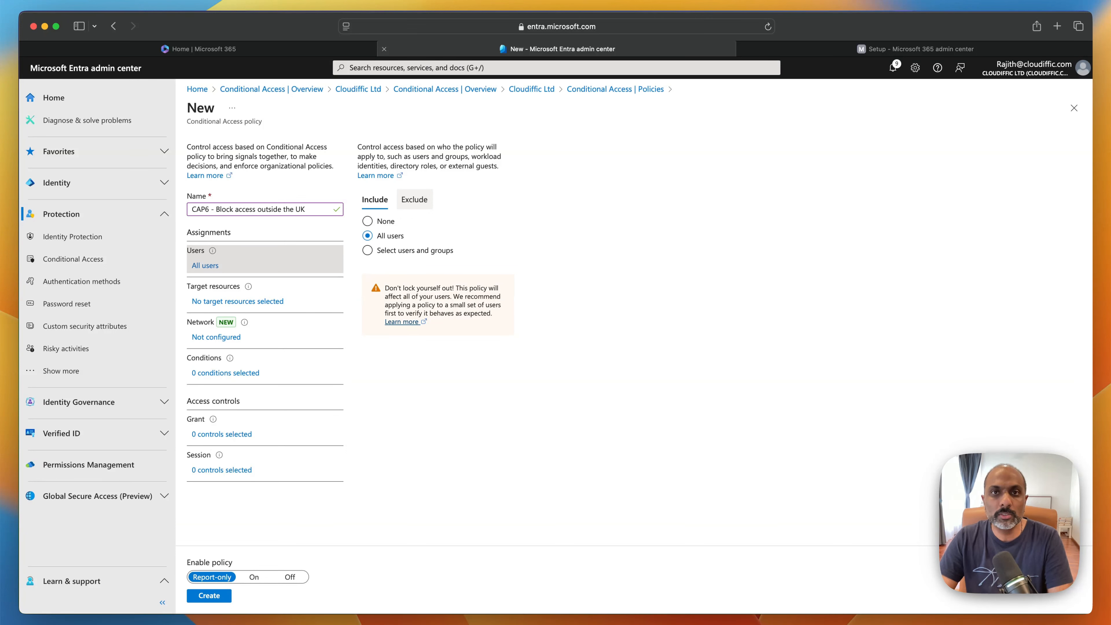
click(238, 301)
click(405, 259)
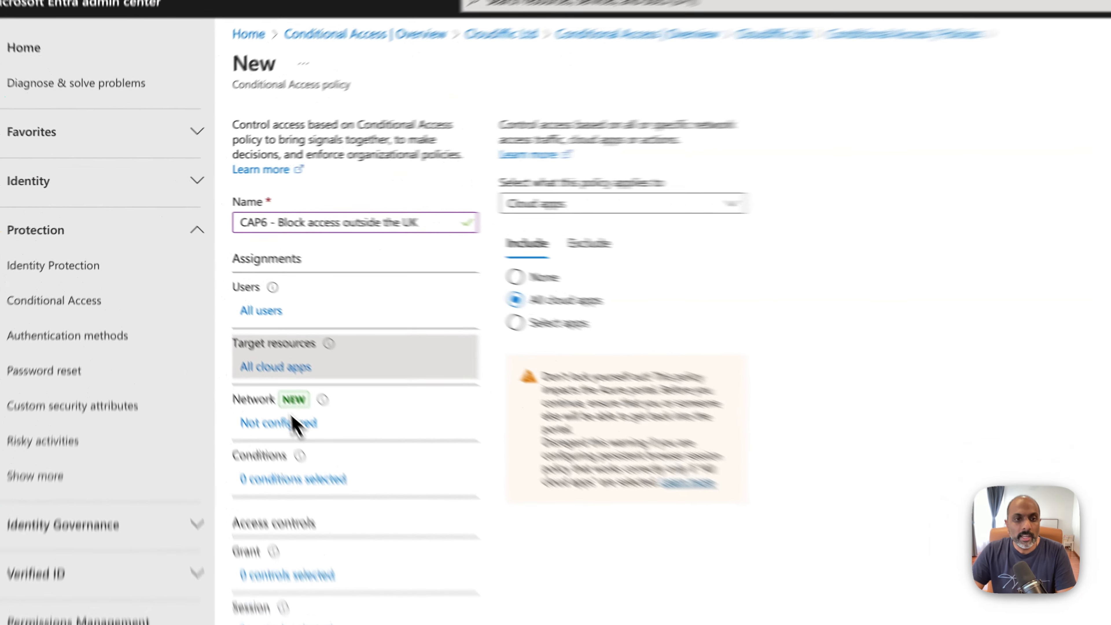
Configure the CAP6 network assignment to include any network or location and exclude the UK named location.
click(293, 422)
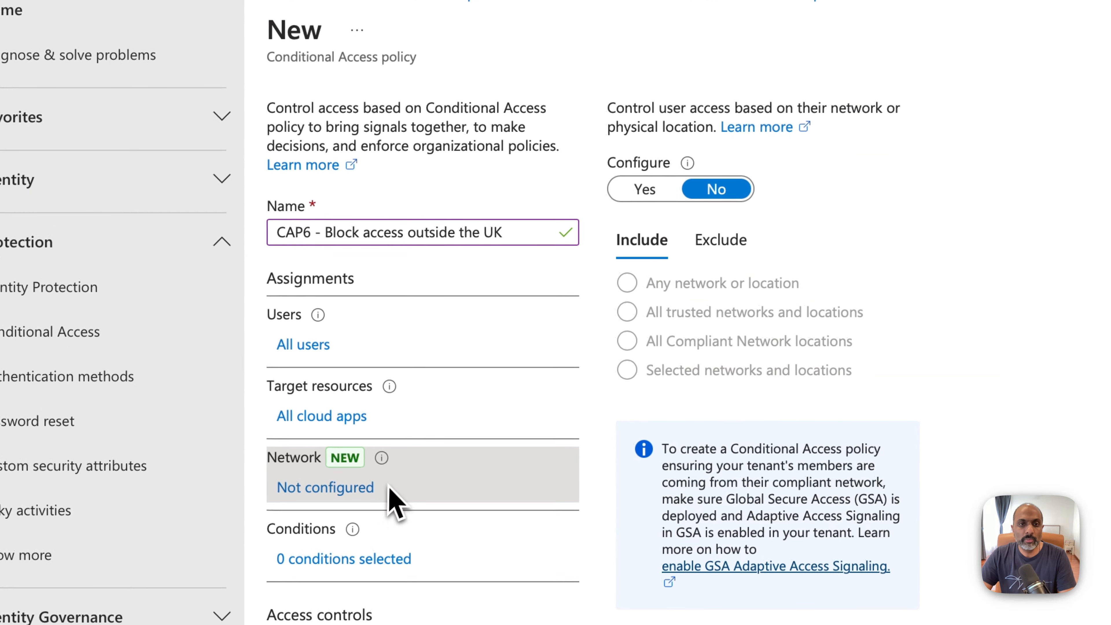
click(647, 197)
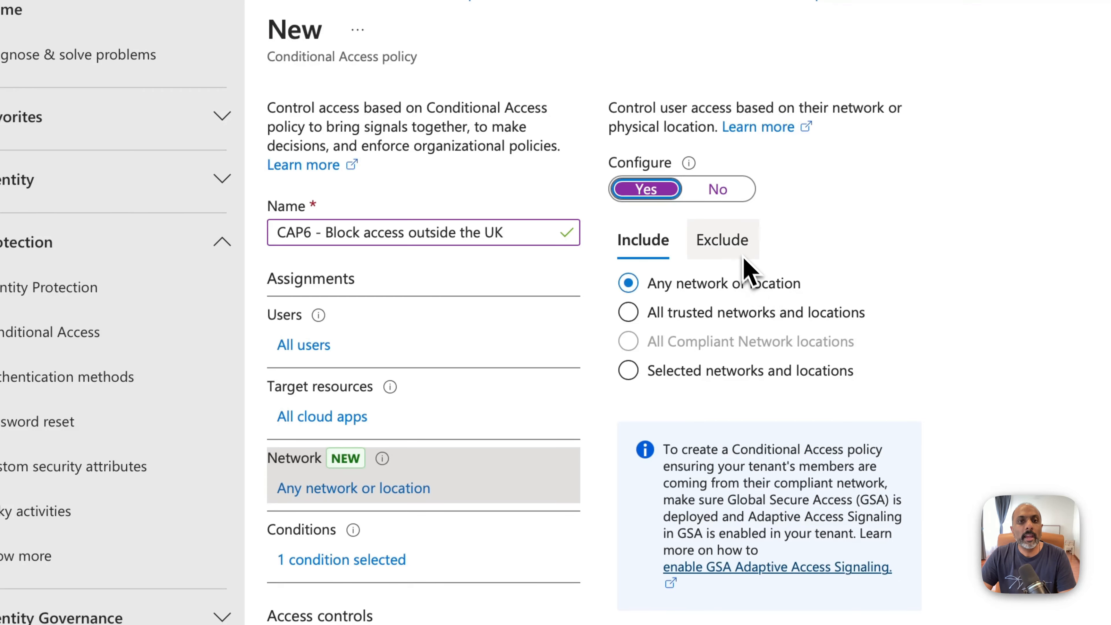
click(735, 240)
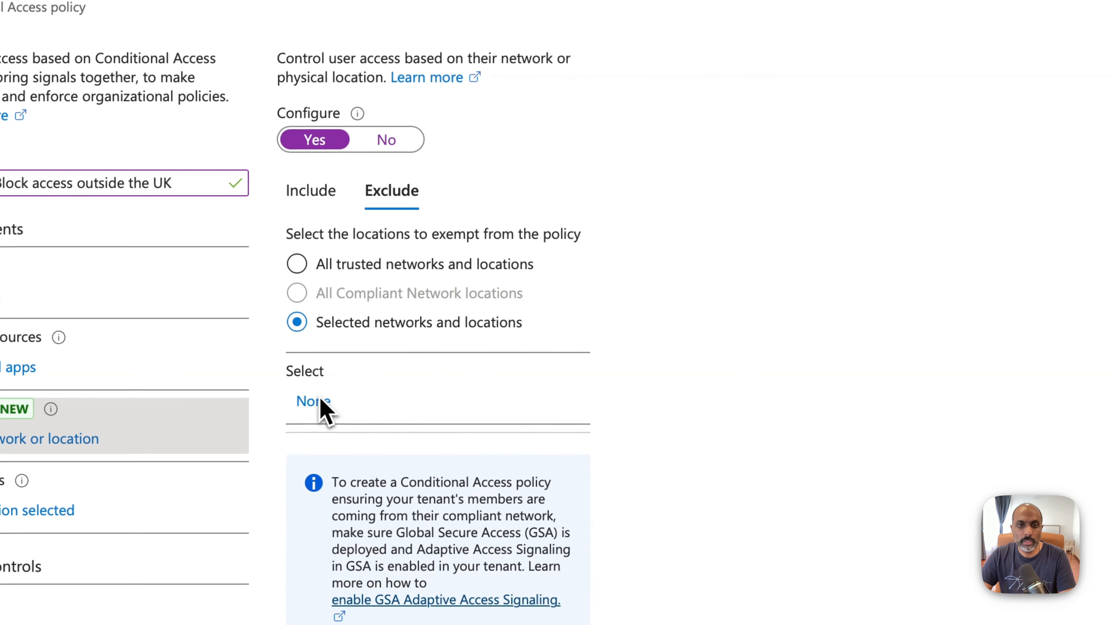
click(429, 419)
click(684, 257)
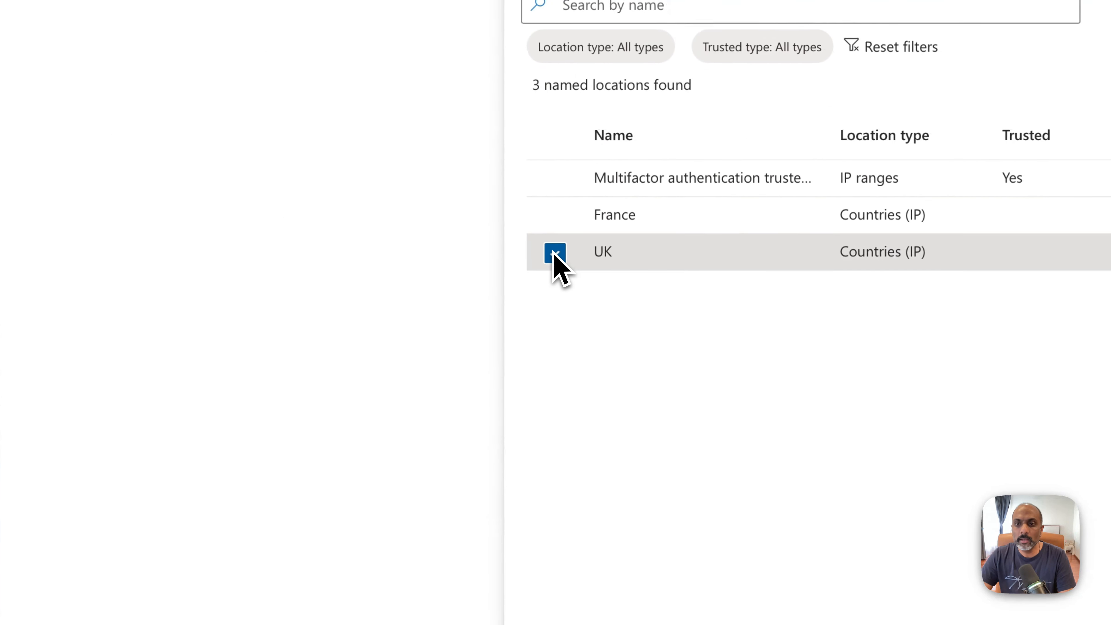
click(544, 588)
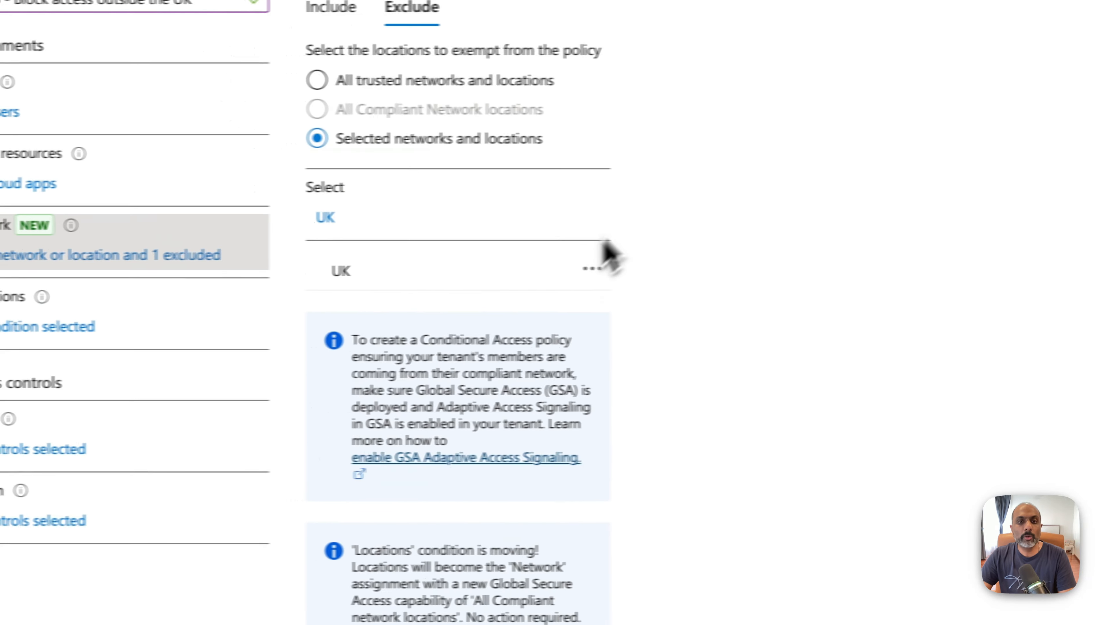
click(336, 15)
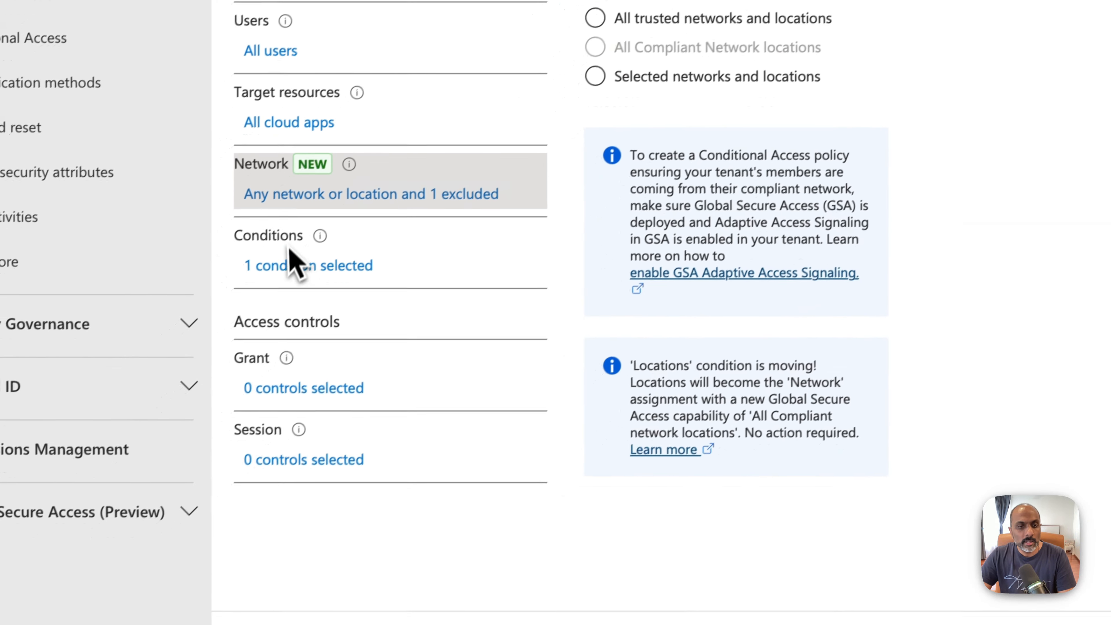
Set the CAP6 grant control to block access and review the excluded locations in its conditions.
click(333, 382)
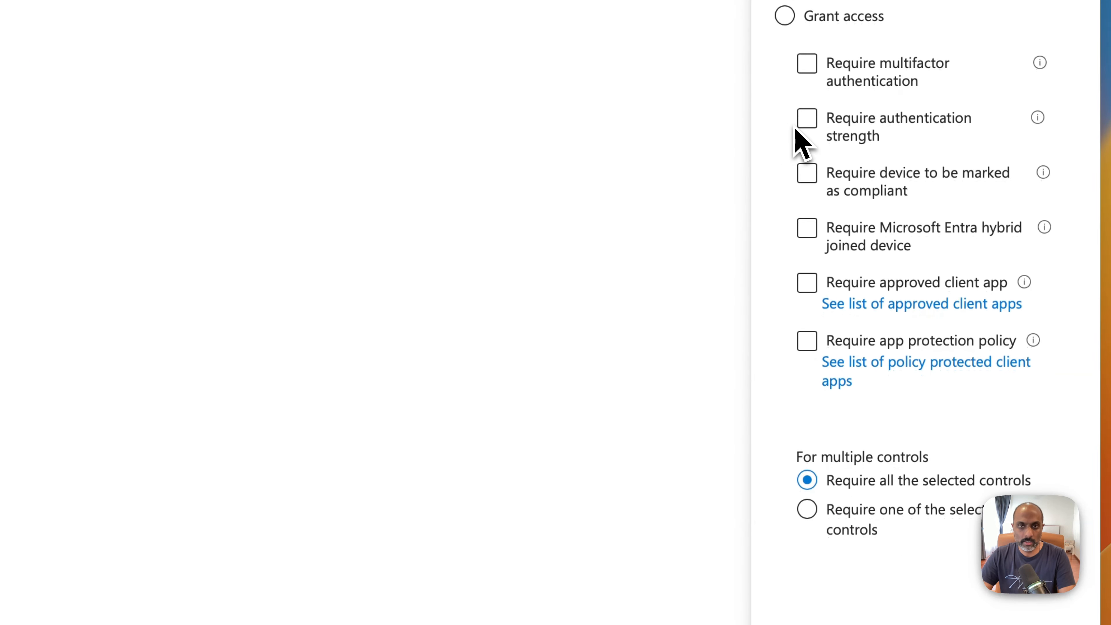
click(807, 606)
click(402, 357)
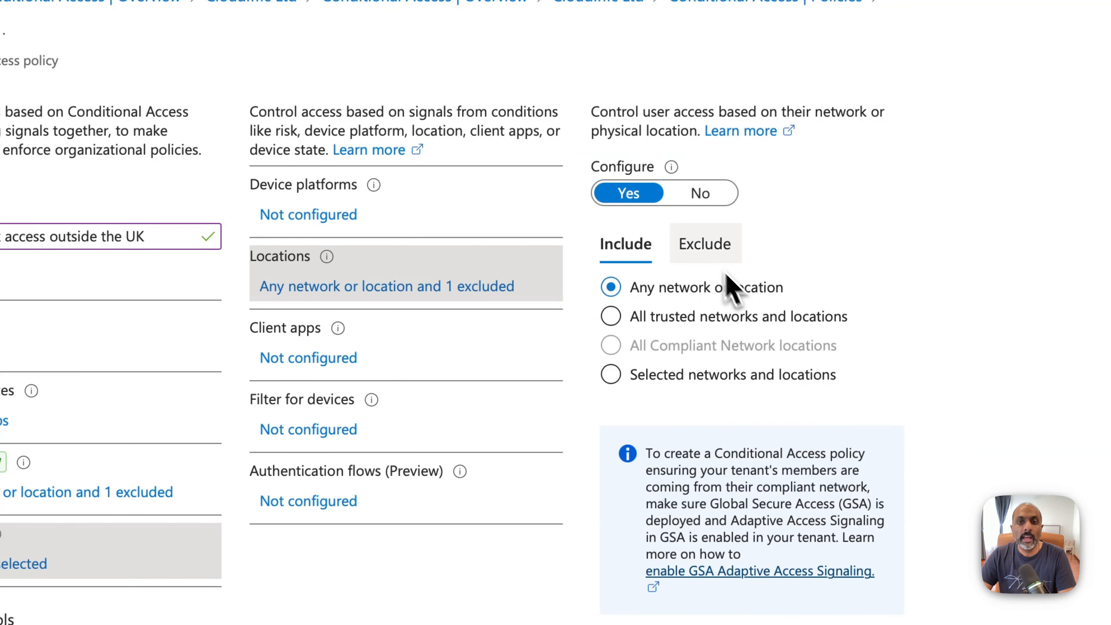
click(703, 246)
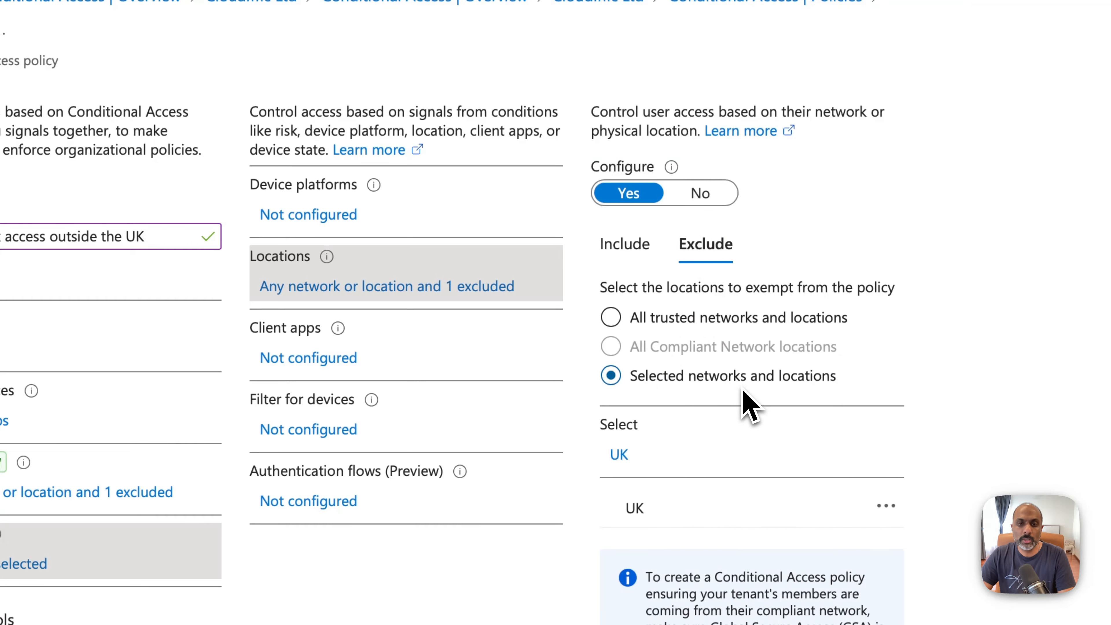
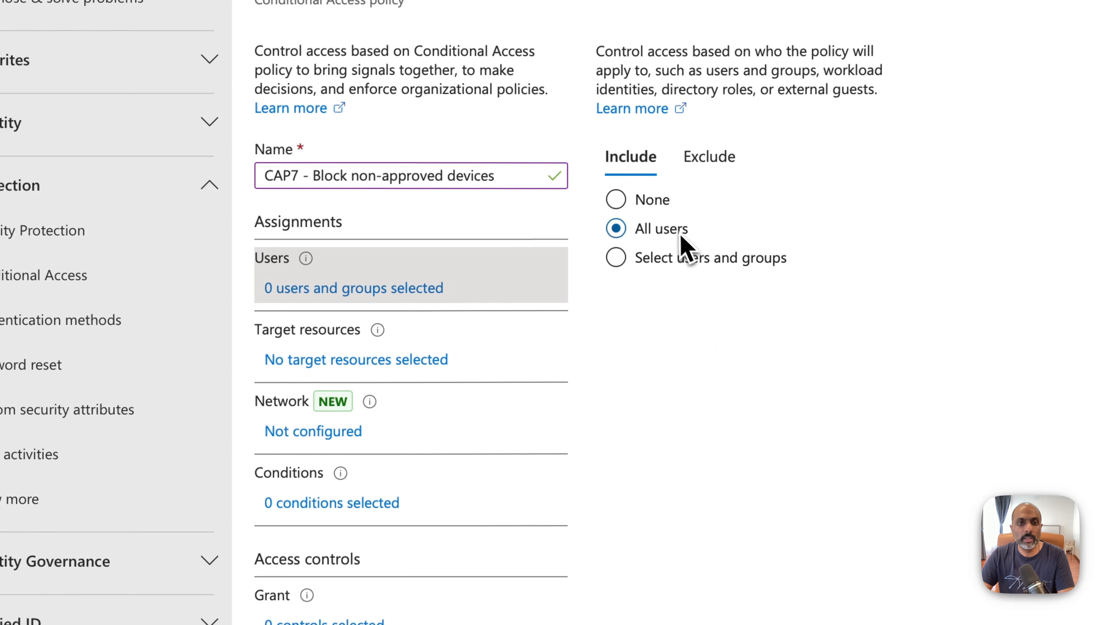
Target all cloud apps in the CAP7 policy and set its device platforms condition to Windows Phone, macOS and Linux.
click(375, 361)
click(639, 277)
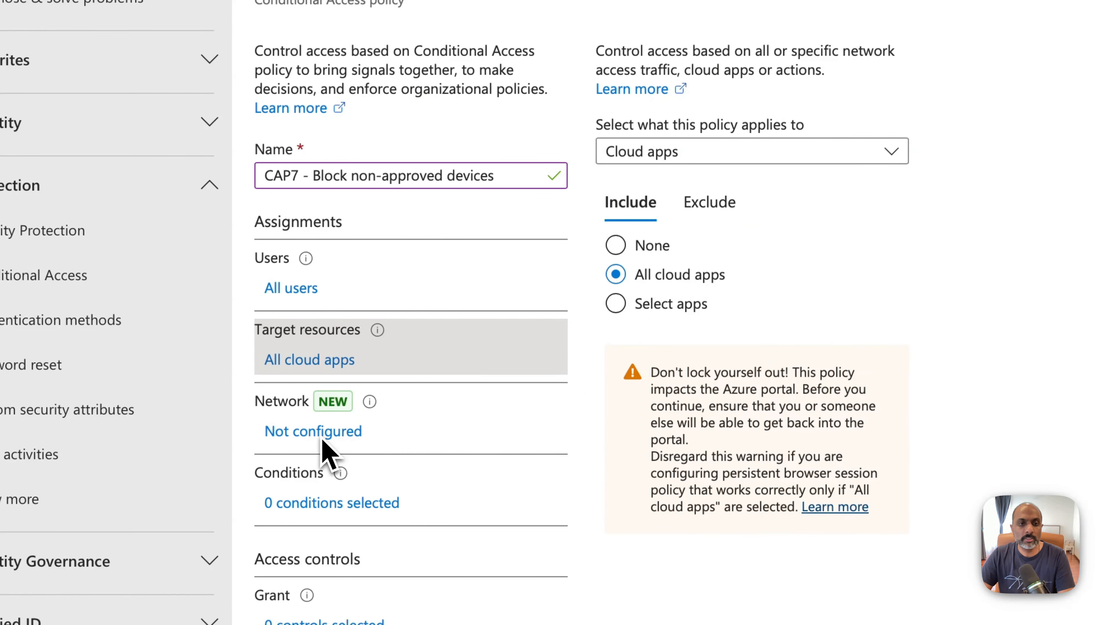
click(336, 504)
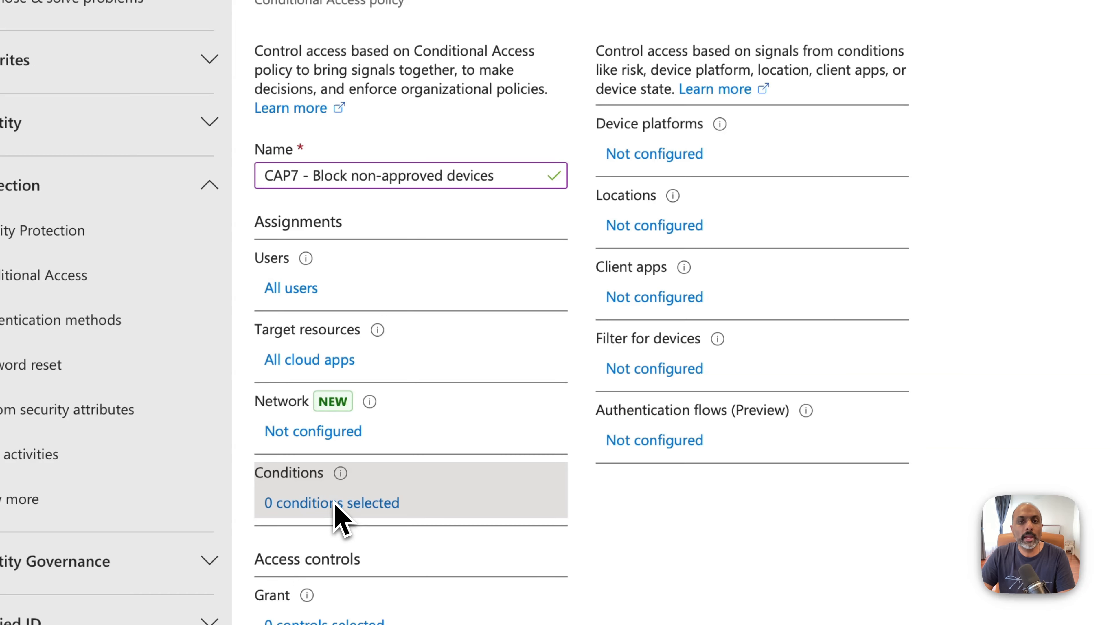
click(680, 159)
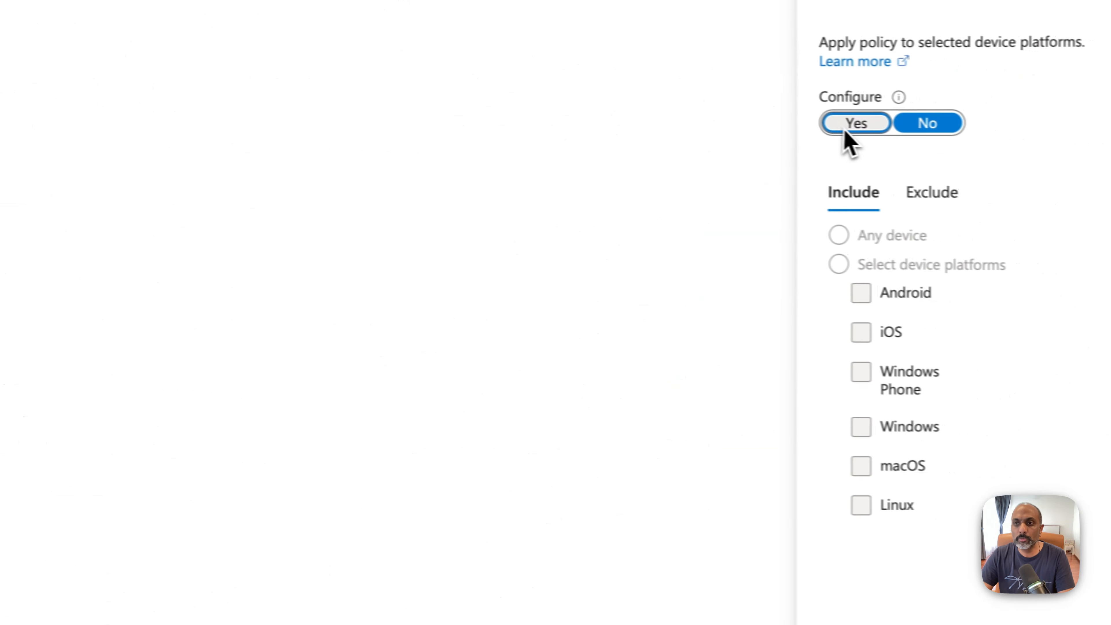
click(846, 132)
click(810, 263)
click(833, 371)
click(845, 464)
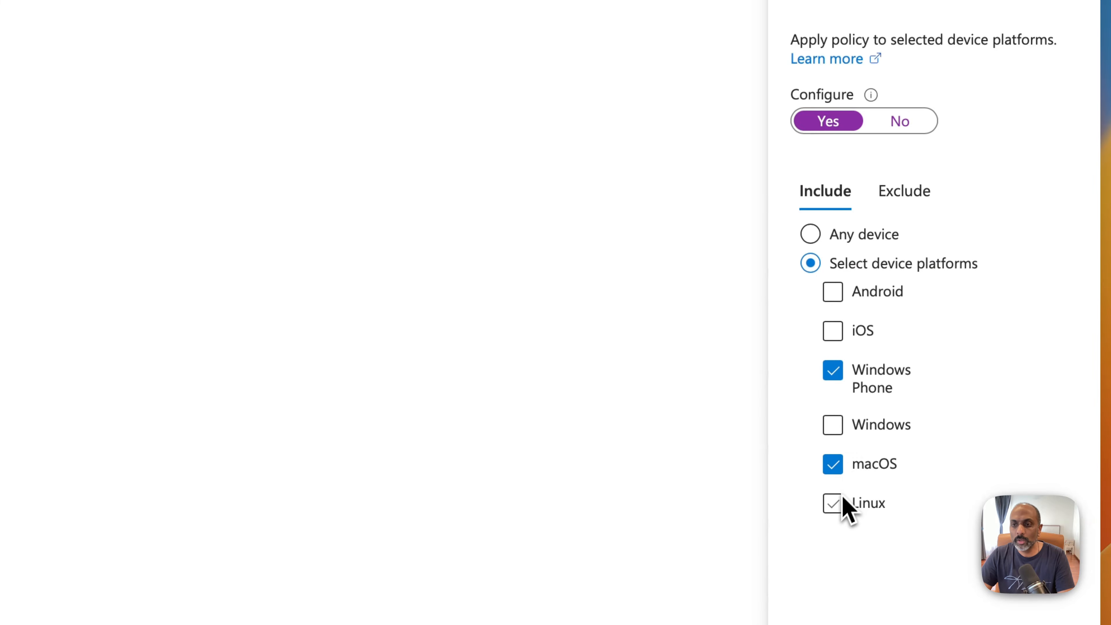
click(842, 501)
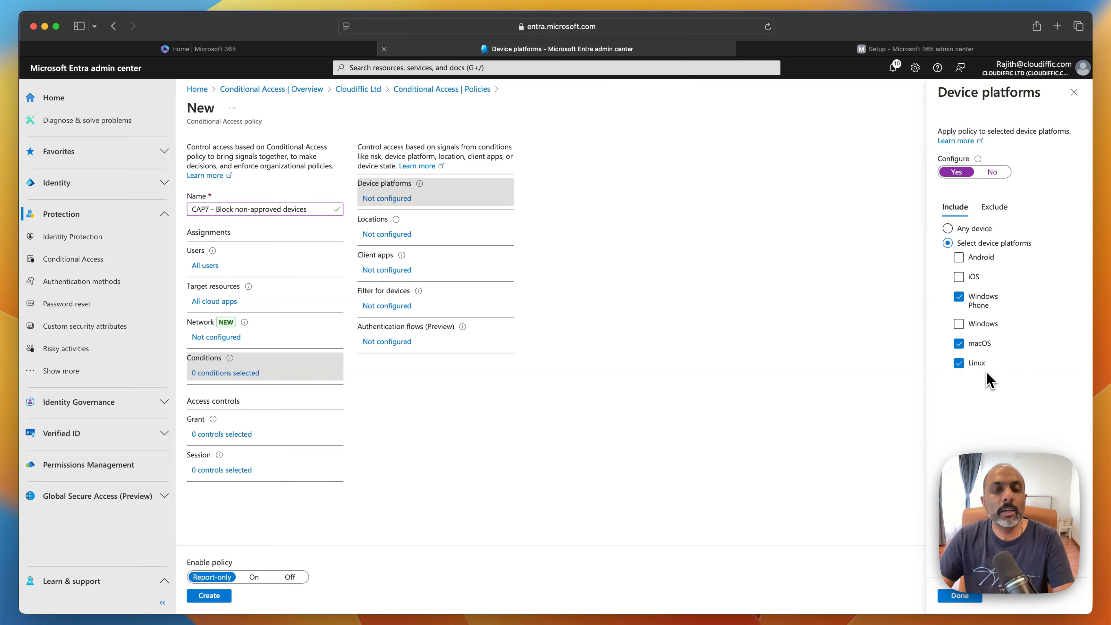
click(959, 596)
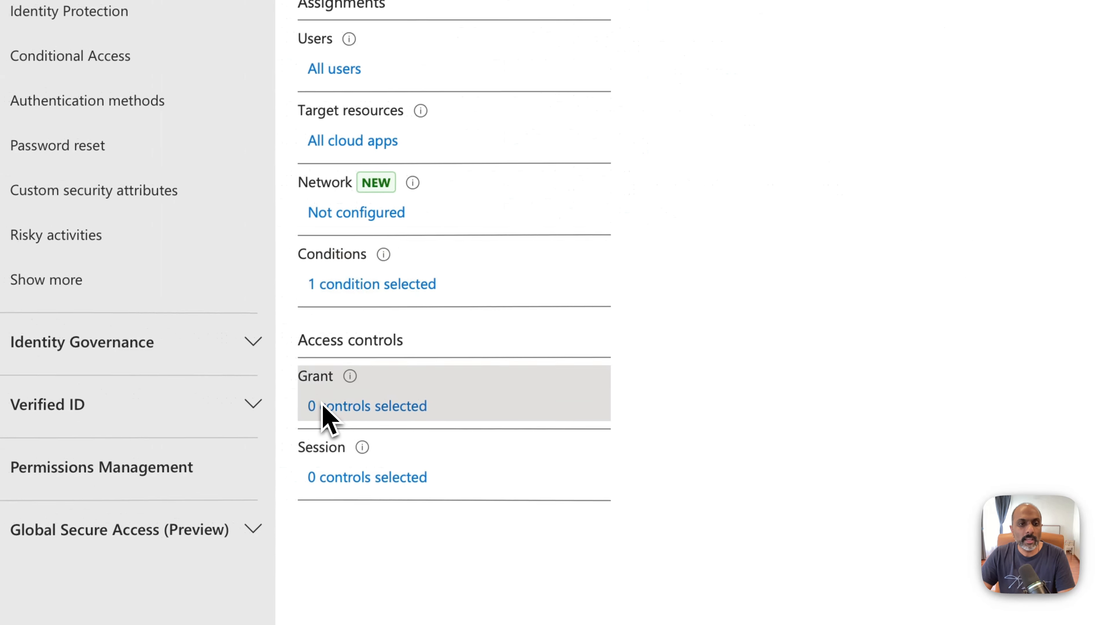
Set the CAP7 grant control to block access and create the policy in report-only mode.
click(330, 417)
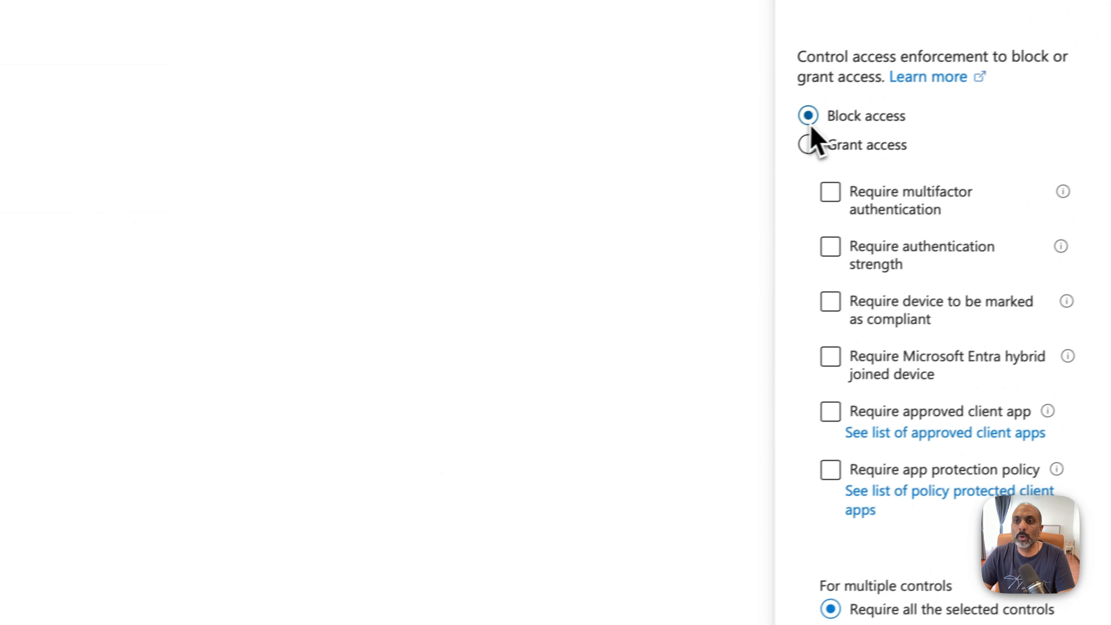
click(834, 597)
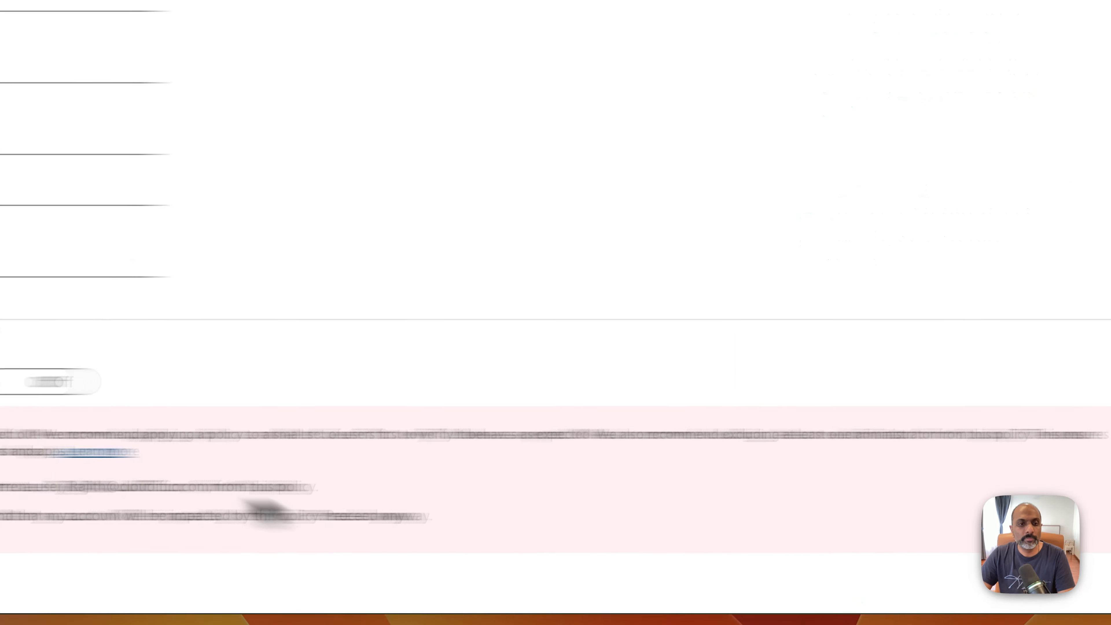
click(313, 382)
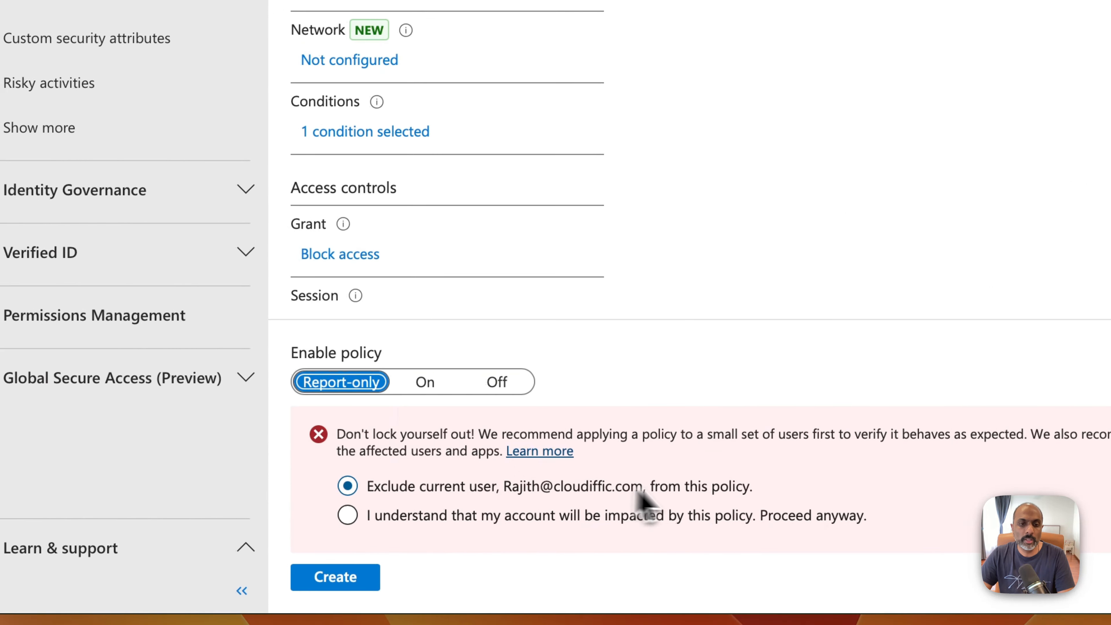
click(324, 578)
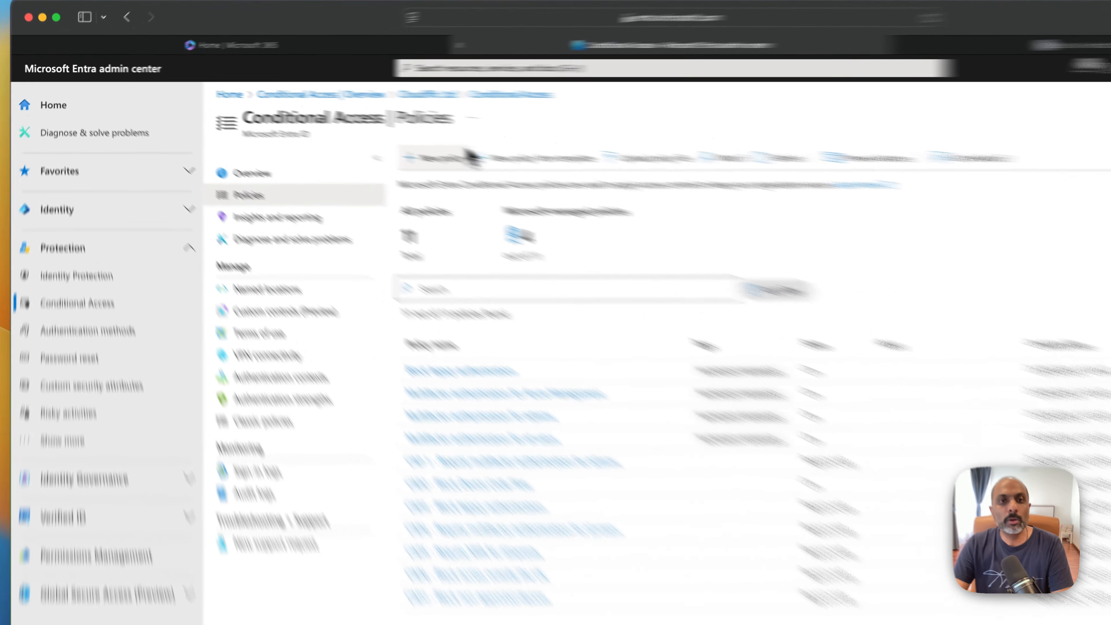
Start a new Conditional Access policy named "CAP8 - Require MFA to join Entra ID".
click(468, 154)
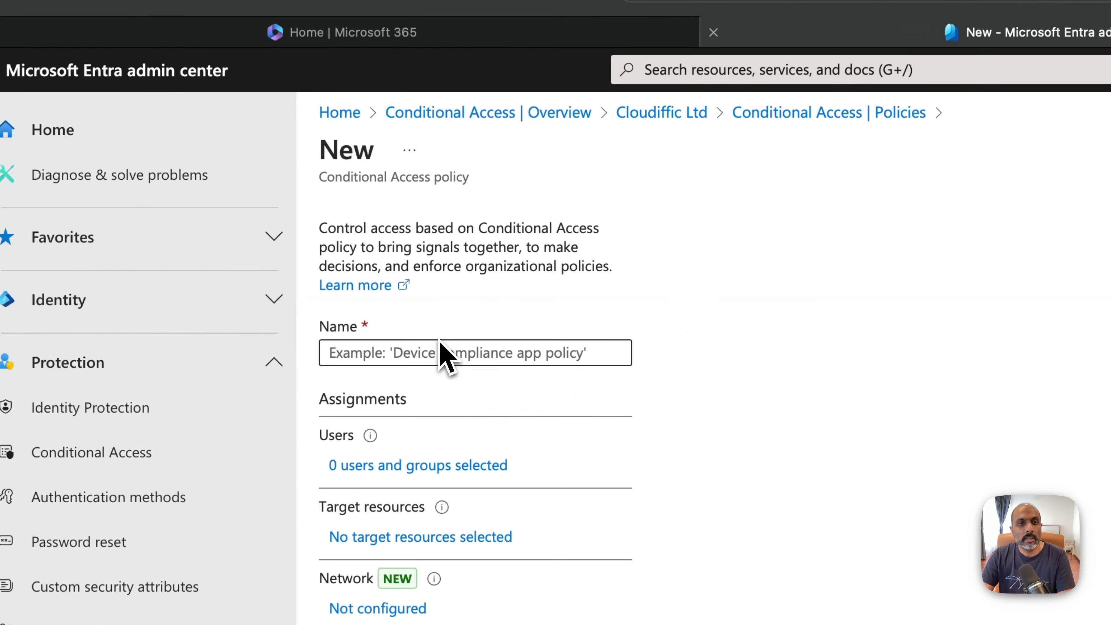
click(438, 351)
text(CAP8 )
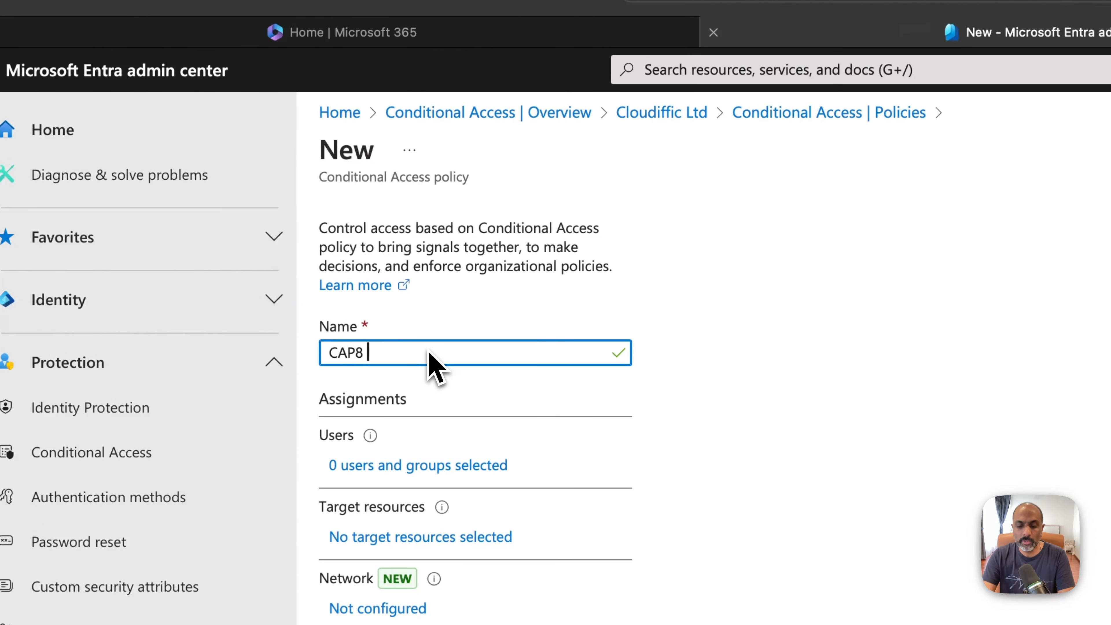
text(-)
text(Require MFA)
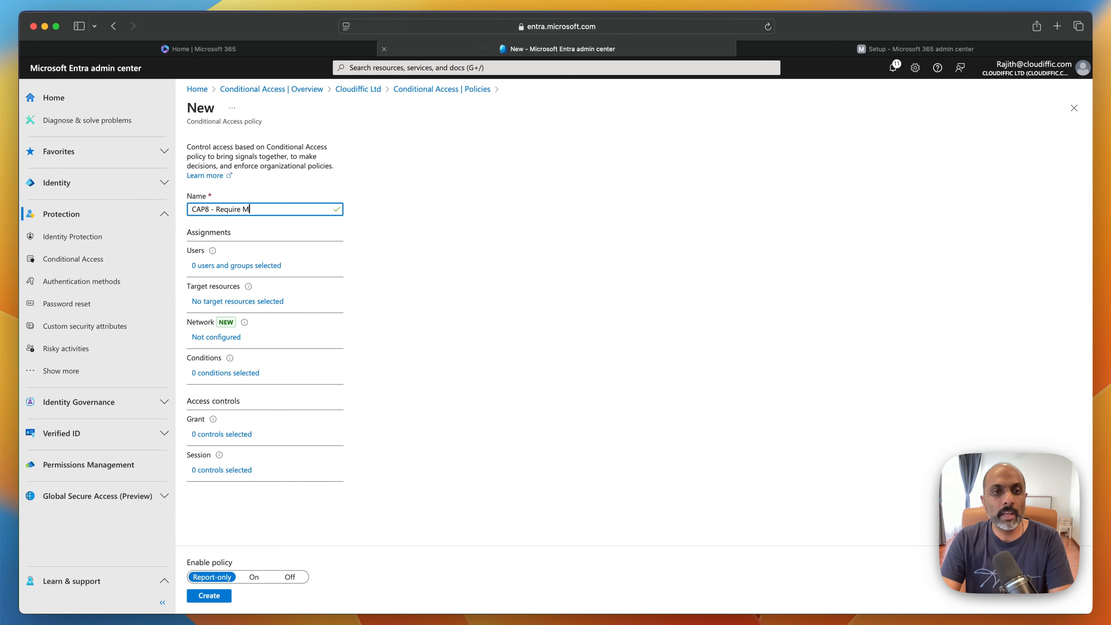
text(to )
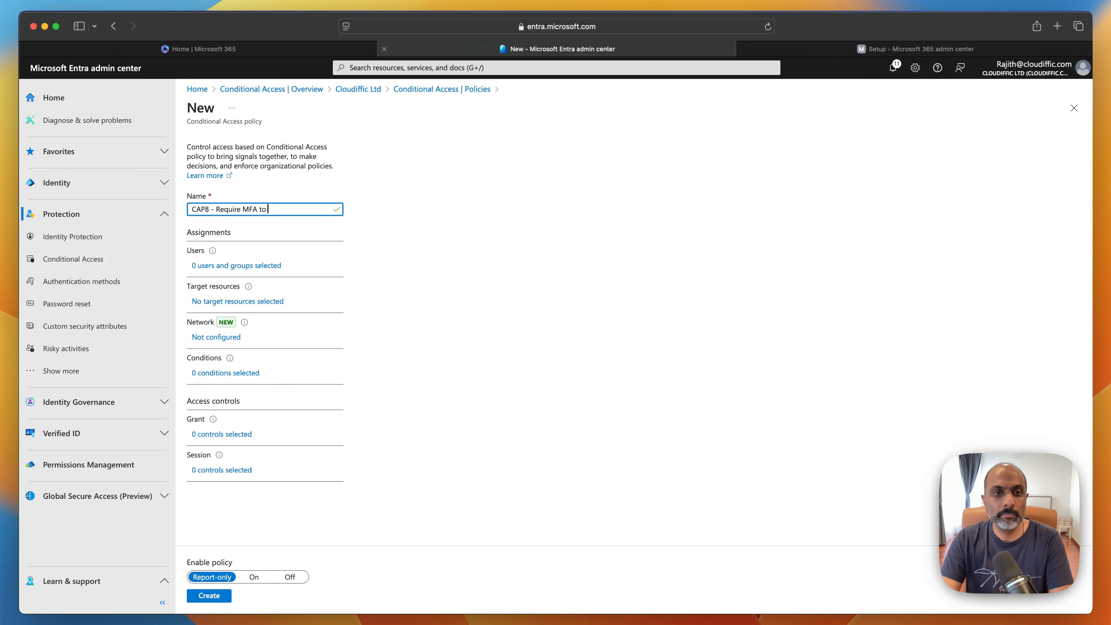
text(join Entra ID)
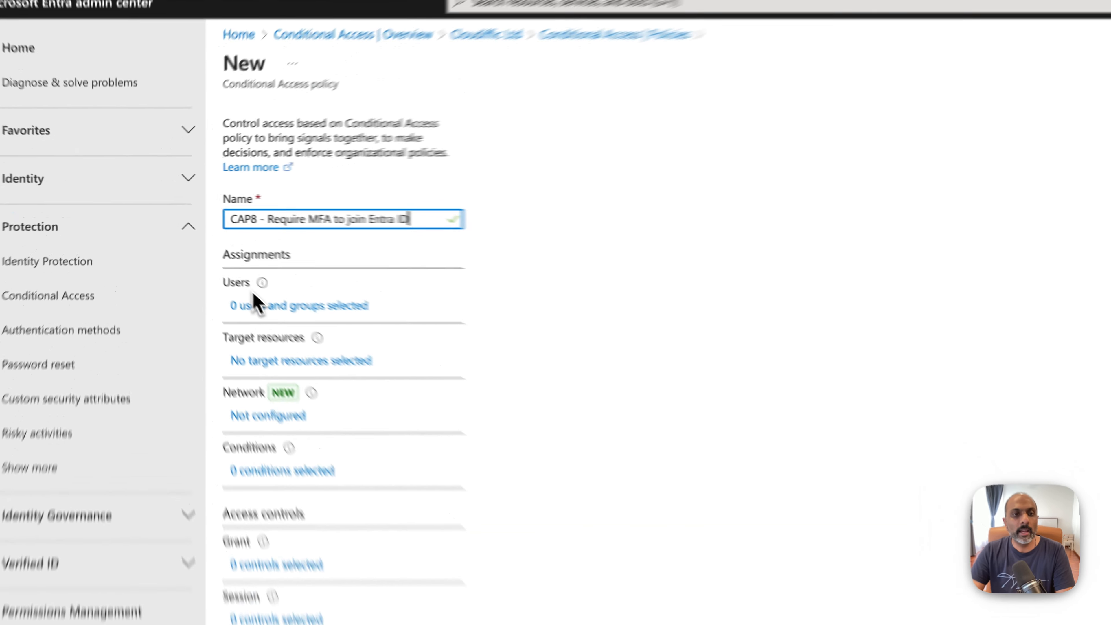
Assign the CAP8 policy to all users and target the "Register or join devices" user action.
click(208, 266)
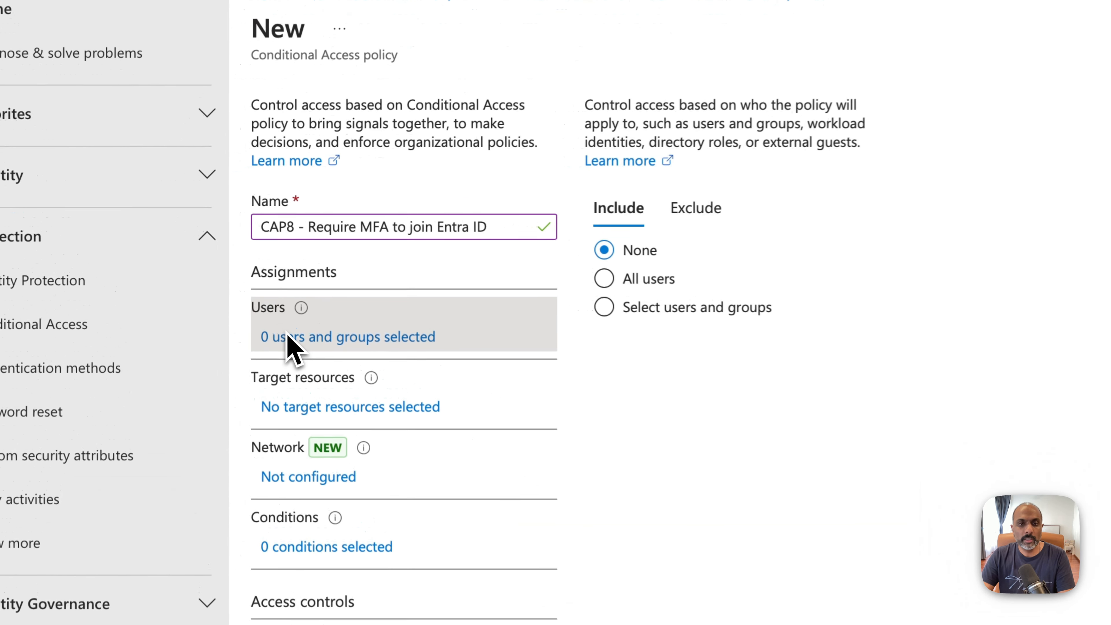
click(613, 280)
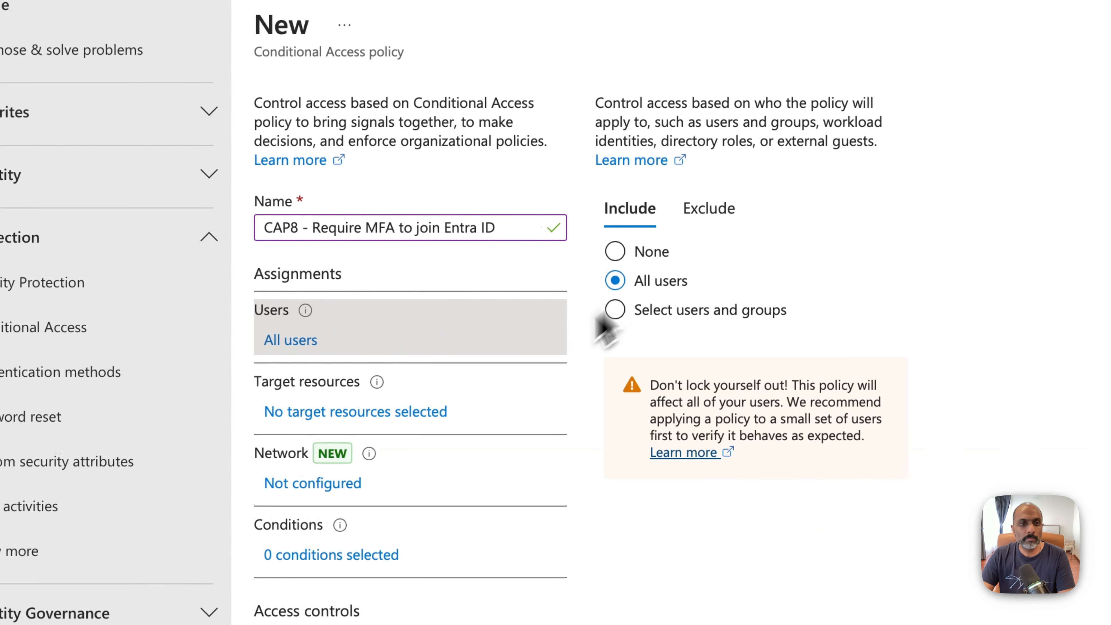
click(389, 423)
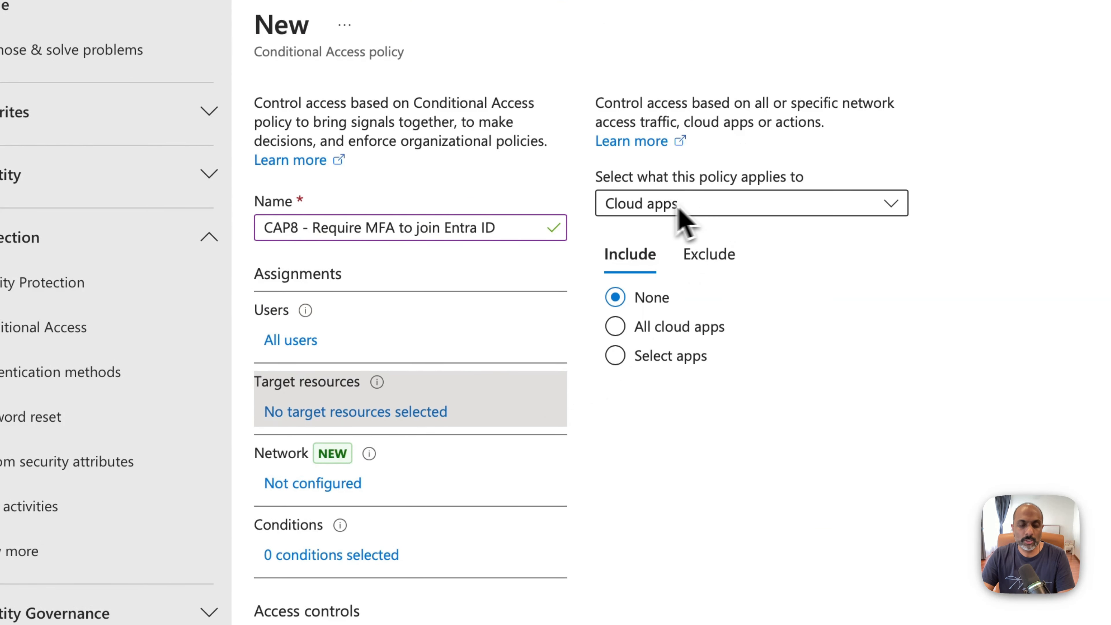
click(793, 213)
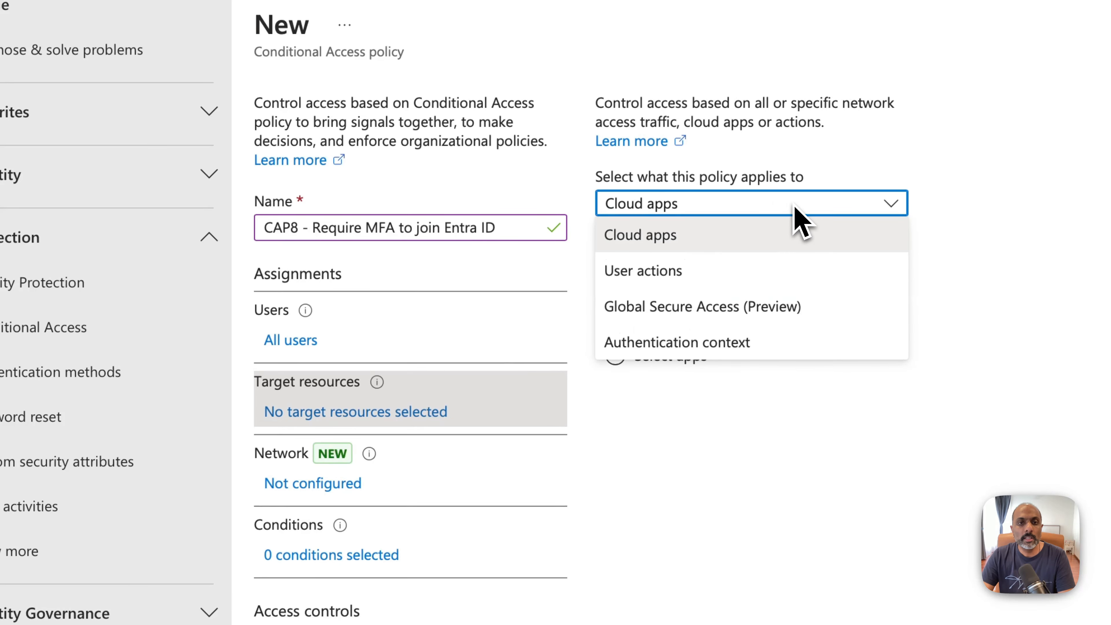
click(680, 271)
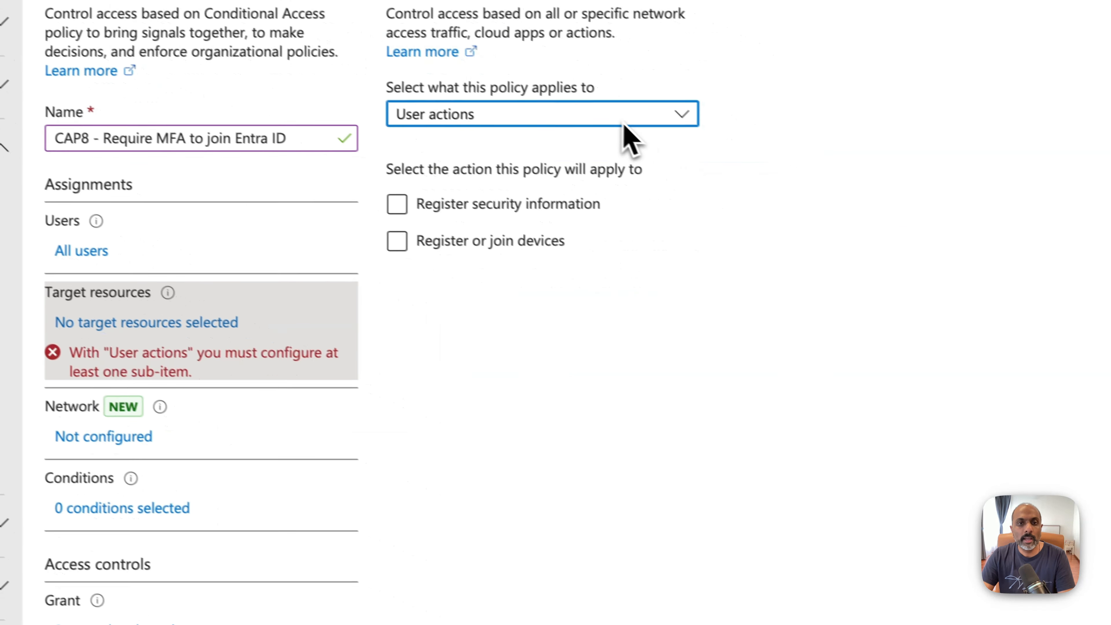
click(397, 241)
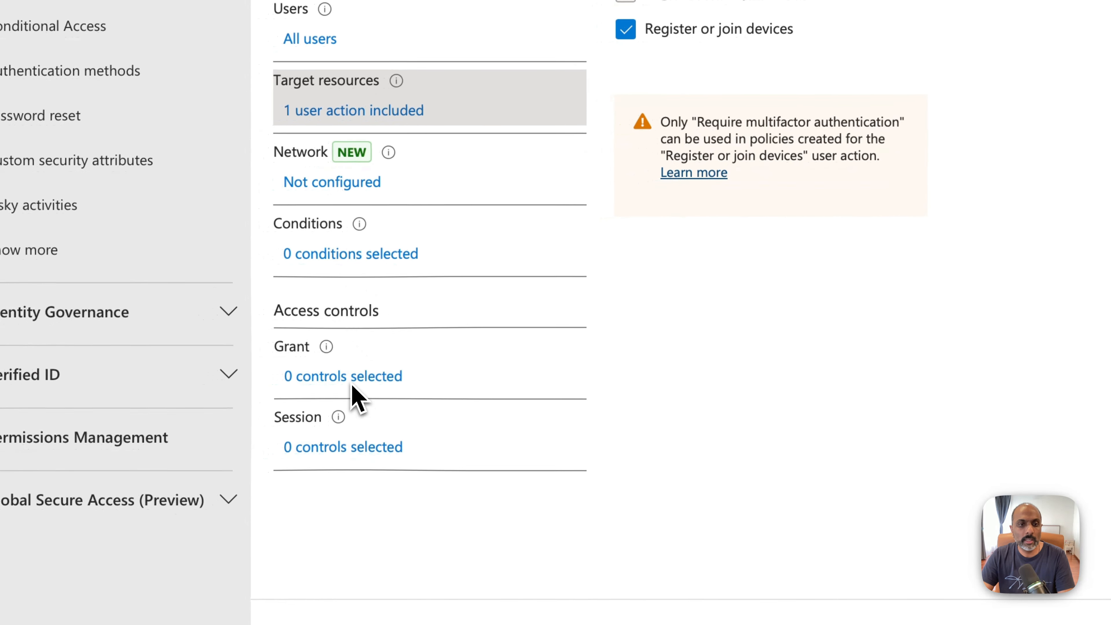
Grant access in CAP8 with multifactor authentication required and create the policy in report-only mode.
click(372, 376)
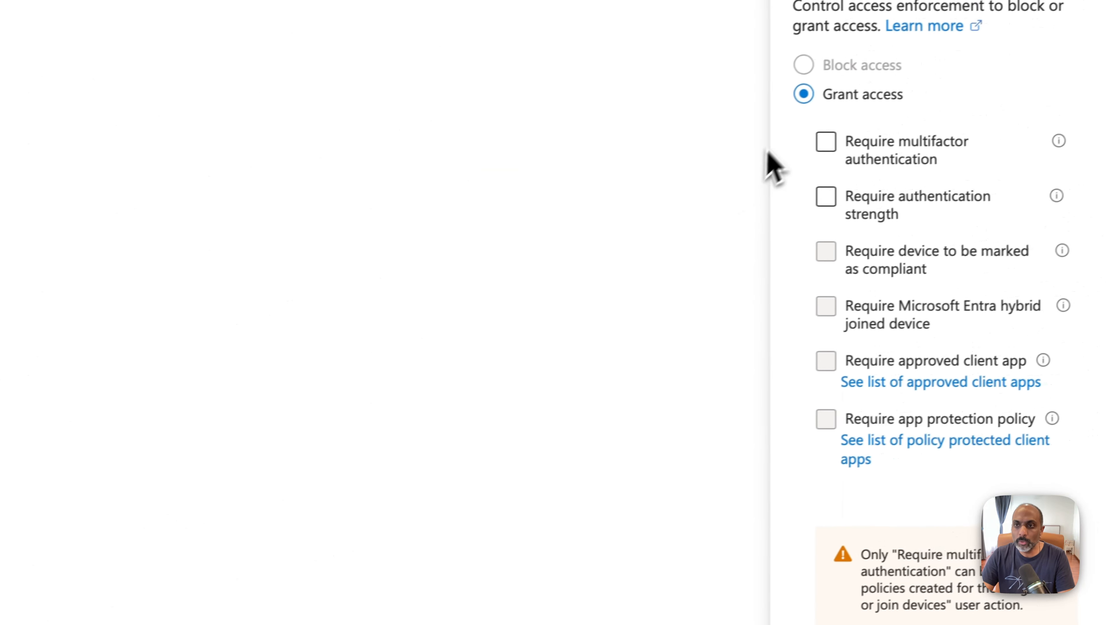
click(808, 145)
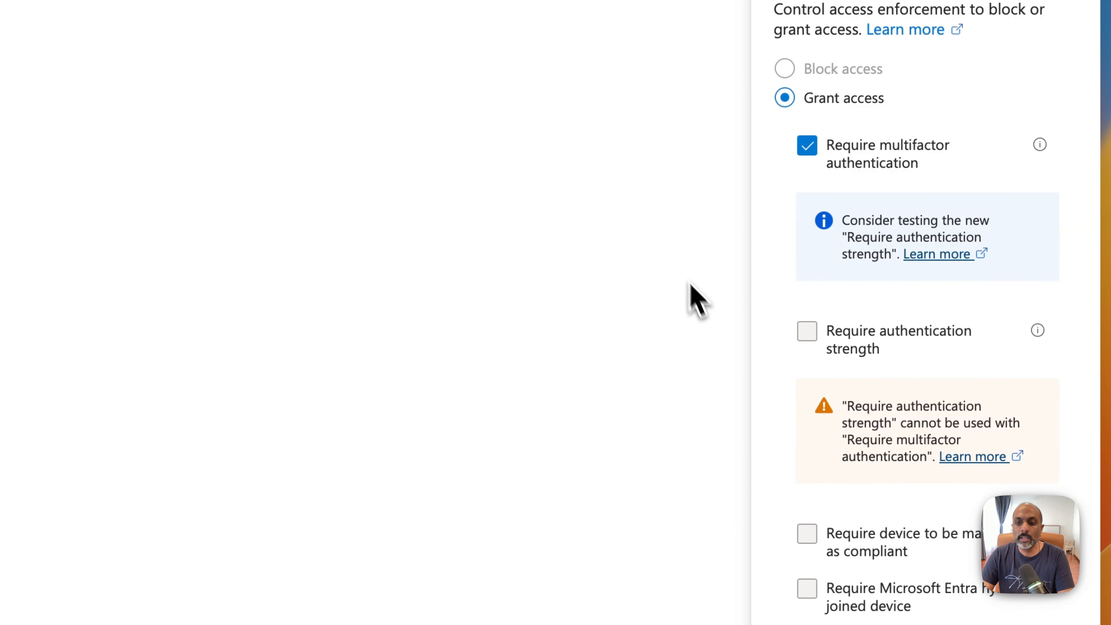
click(833, 603)
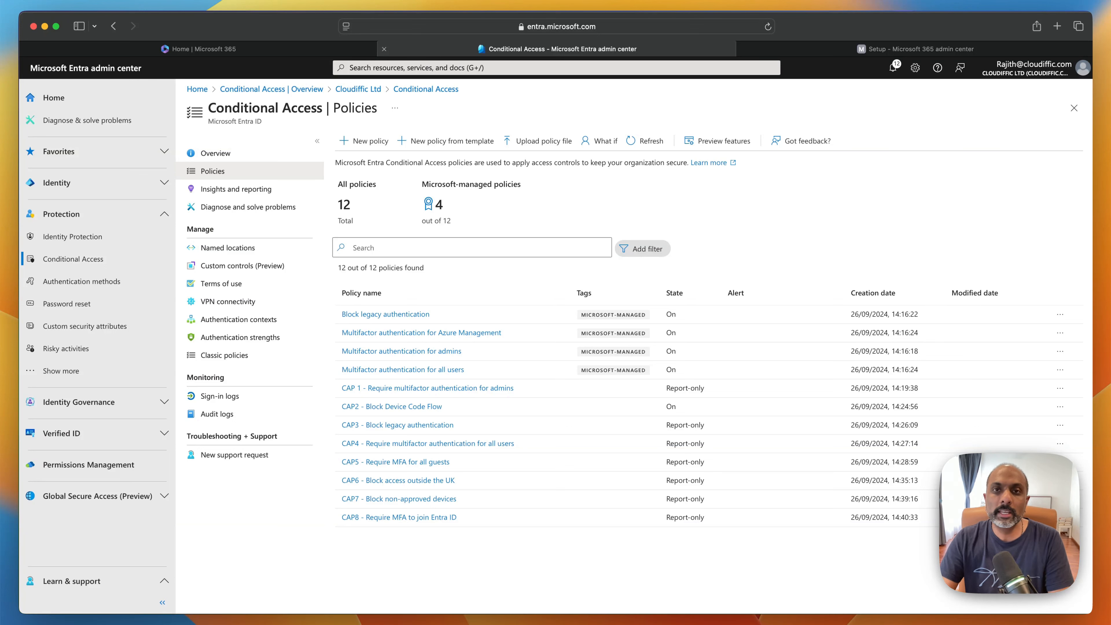
Start a new Conditional Access policy named "CAP9 - Disable persistant browser sessions" covering all users and all cloud apps.
click(364, 141)
click(306, 210)
text(CAp9 -)
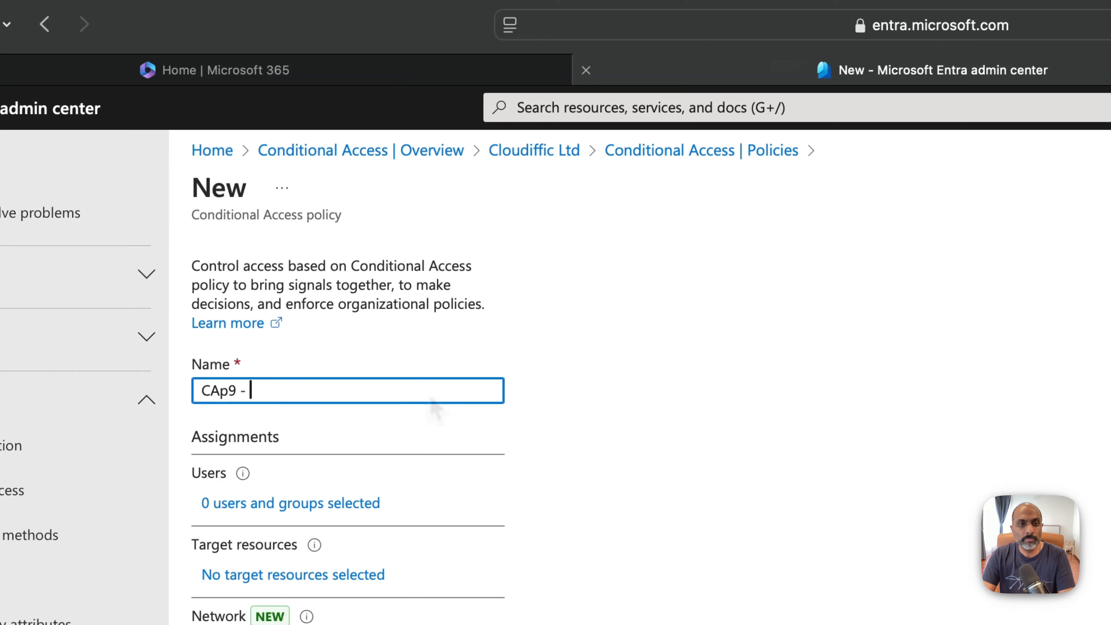
key(BackSpace)
key(BackSpace)
key(BackSpace)
key(BackSpace)
key(BackSpace)
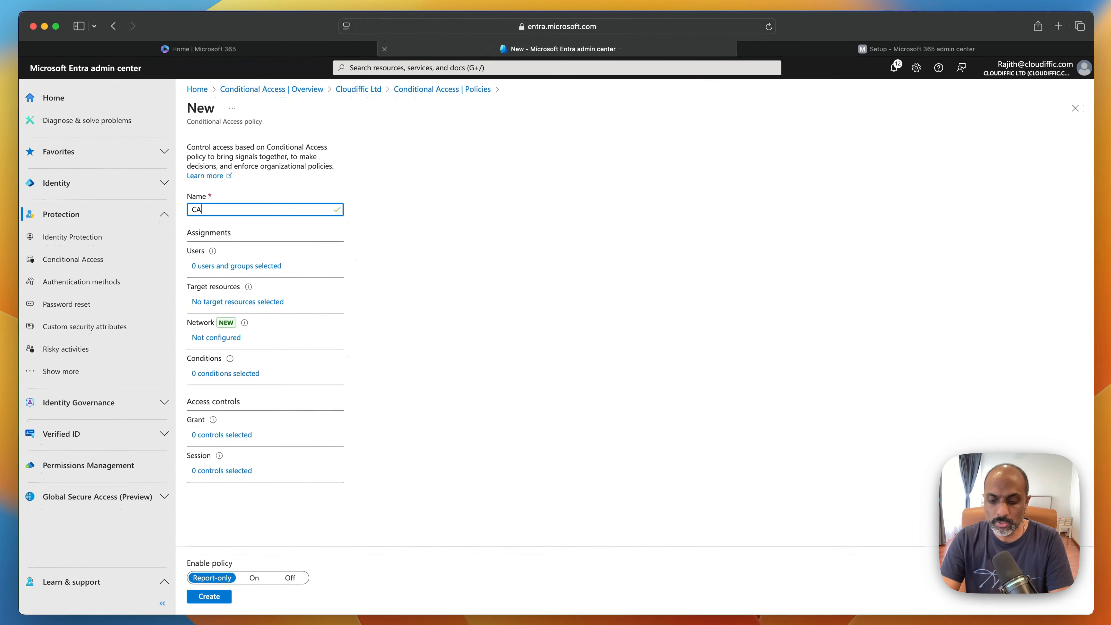
text(P)
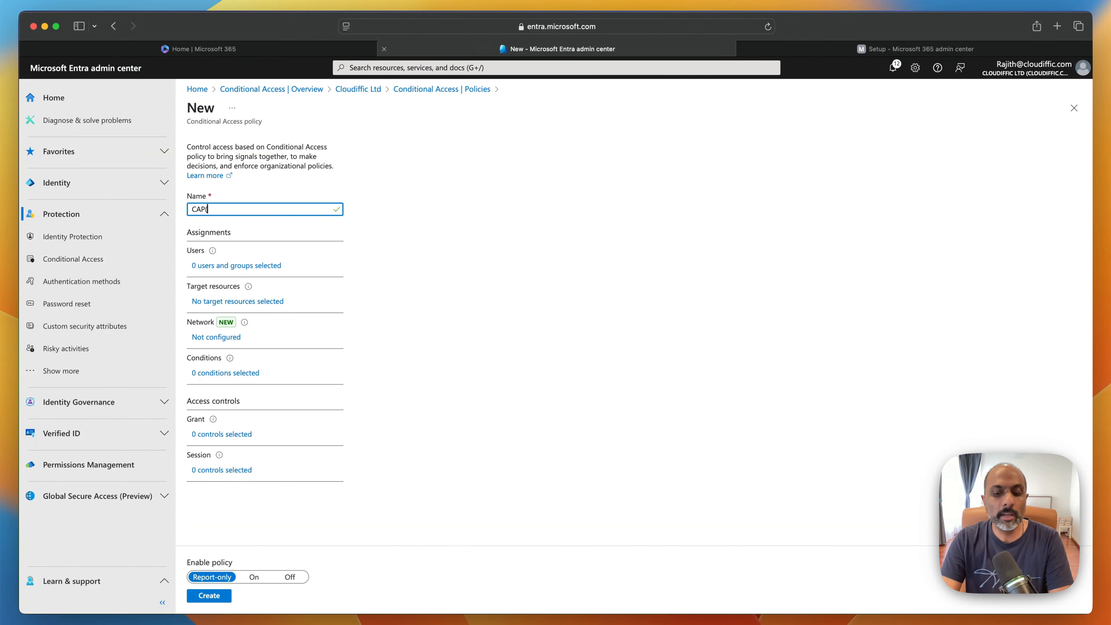
text(9 -)
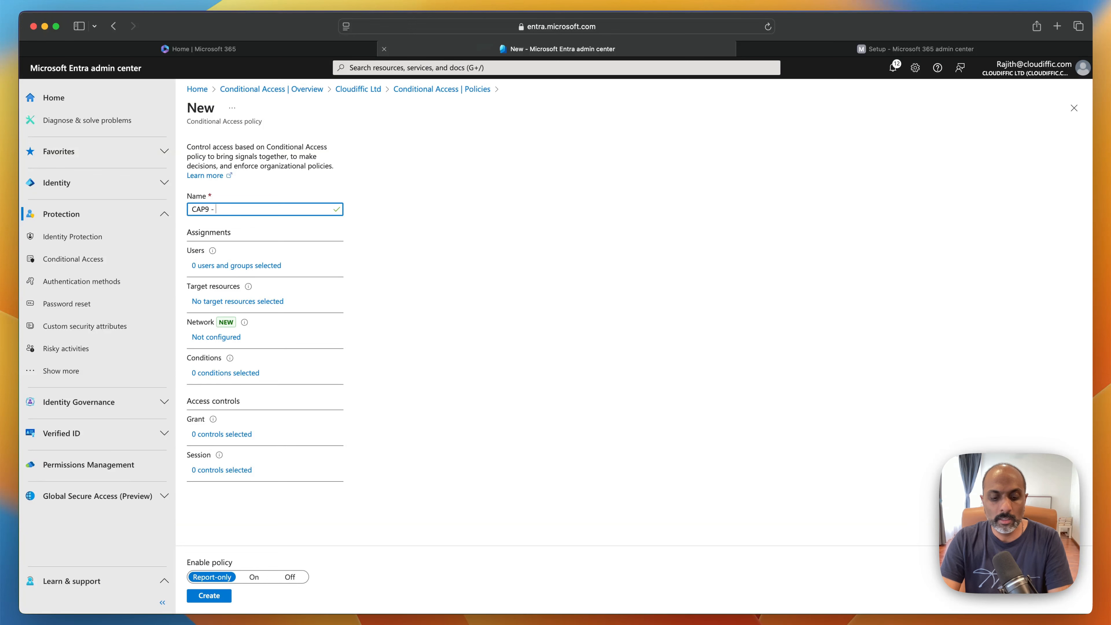
text( Disblae)
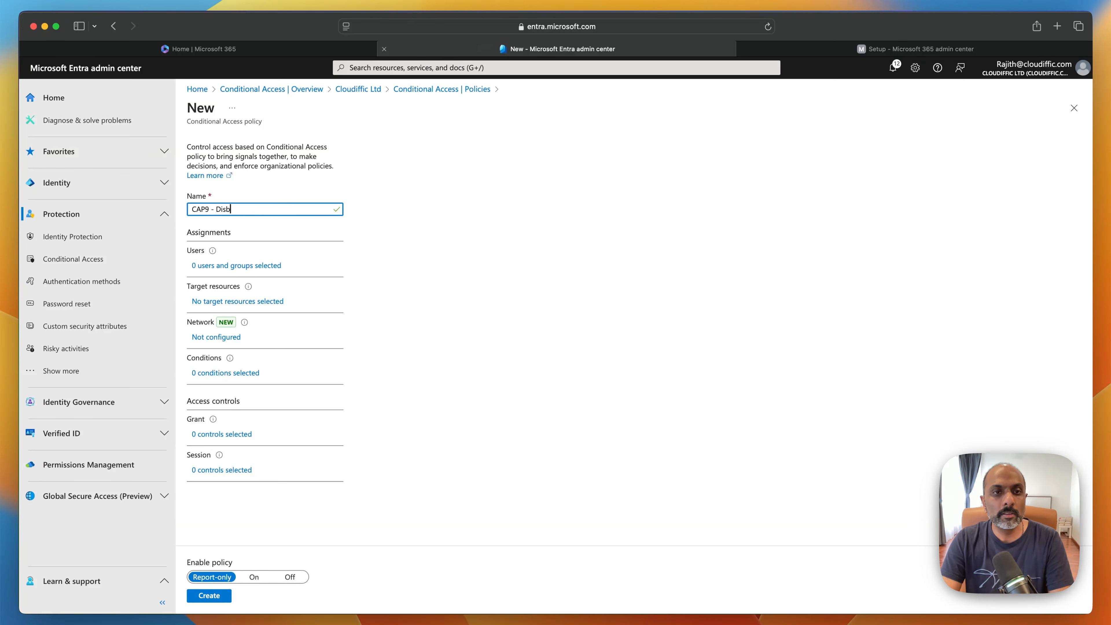
key(BackSpace)
text(able persistant browser sessions)
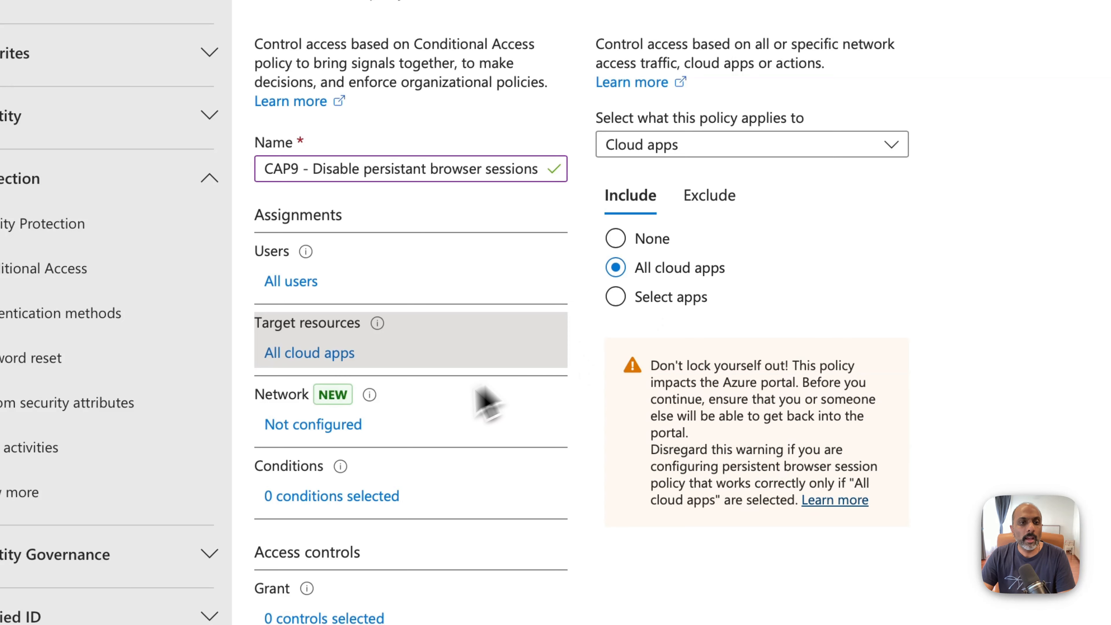
Enable the client apps condition in the CAP9 policy.
click(340, 477)
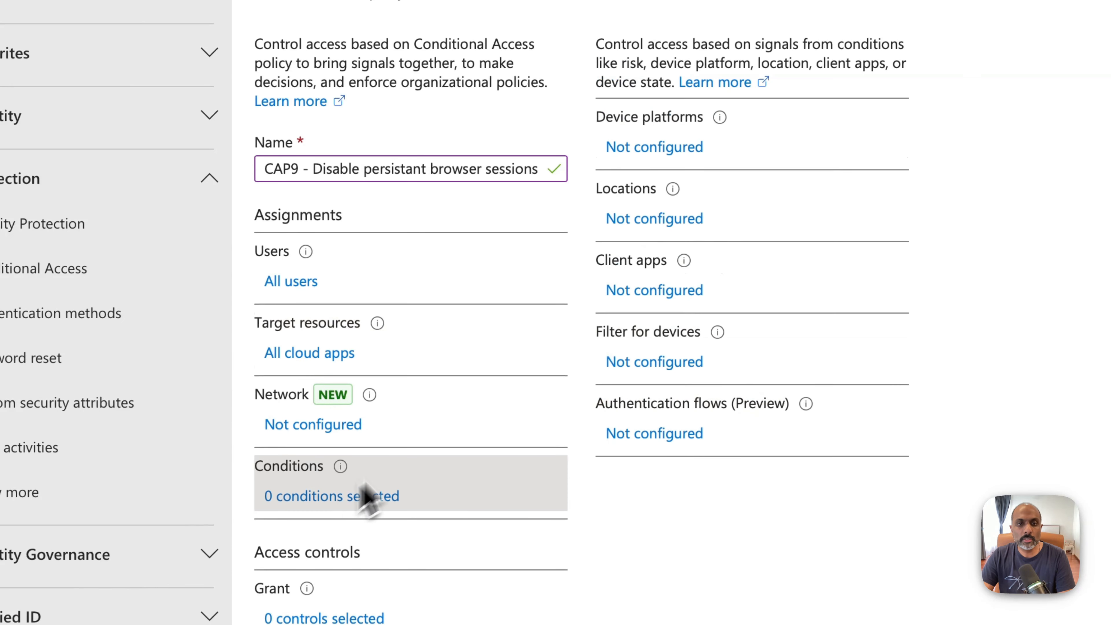
click(687, 300)
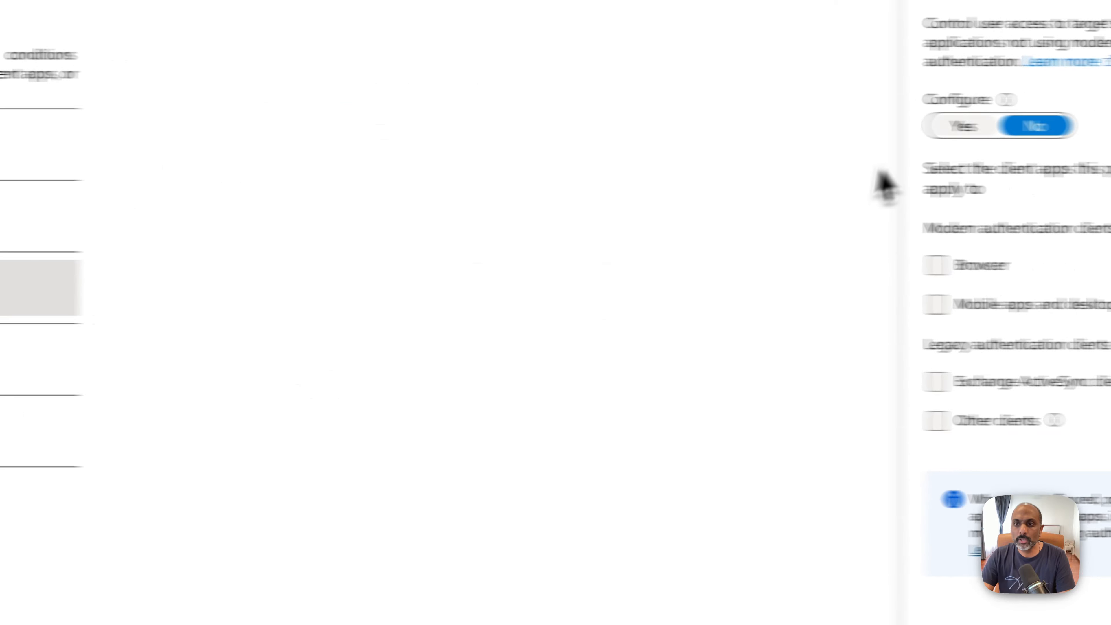
click(953, 124)
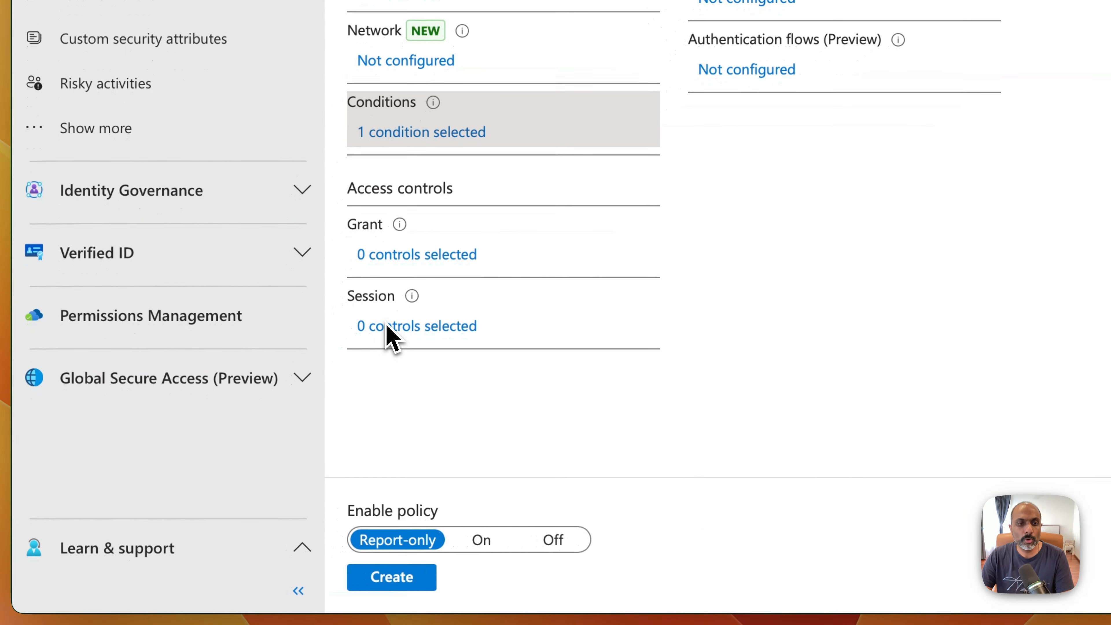
Set the CAP9 persistent browser session control to never persistent and create the policy with its state set to On.
click(208, 470)
click(387, 325)
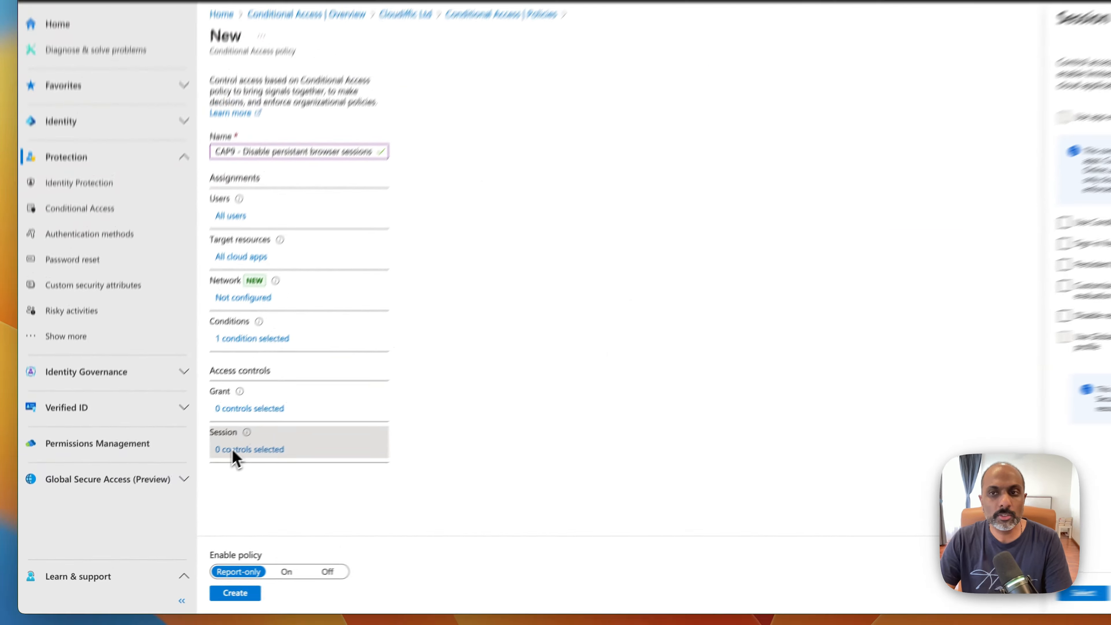
click(1064, 265)
click(1098, 287)
click(1098, 315)
click(1084, 593)
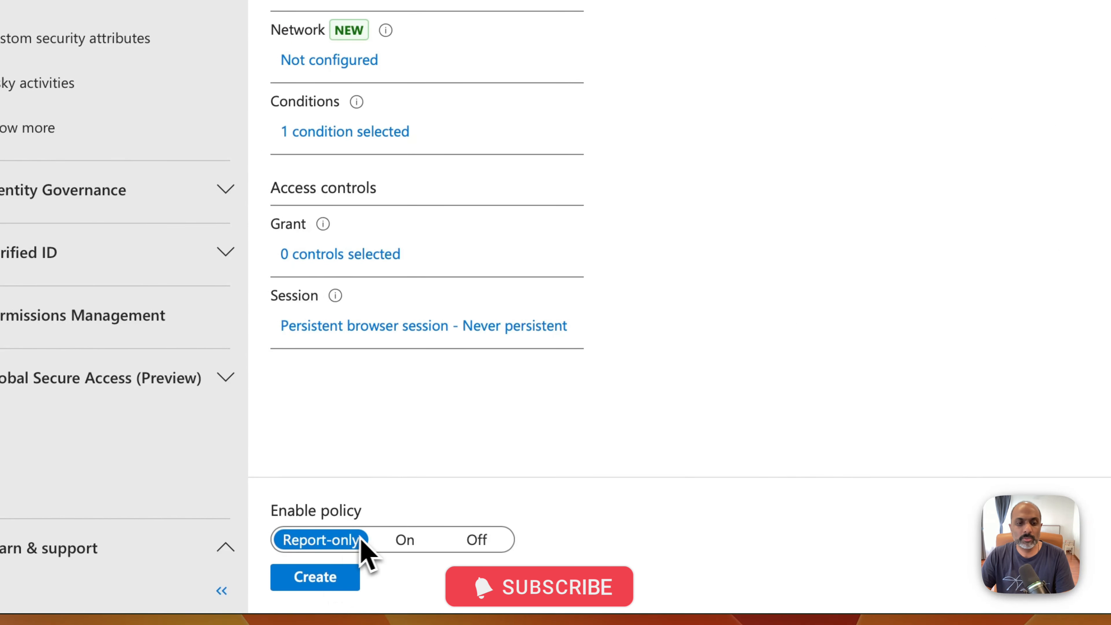
click(385, 545)
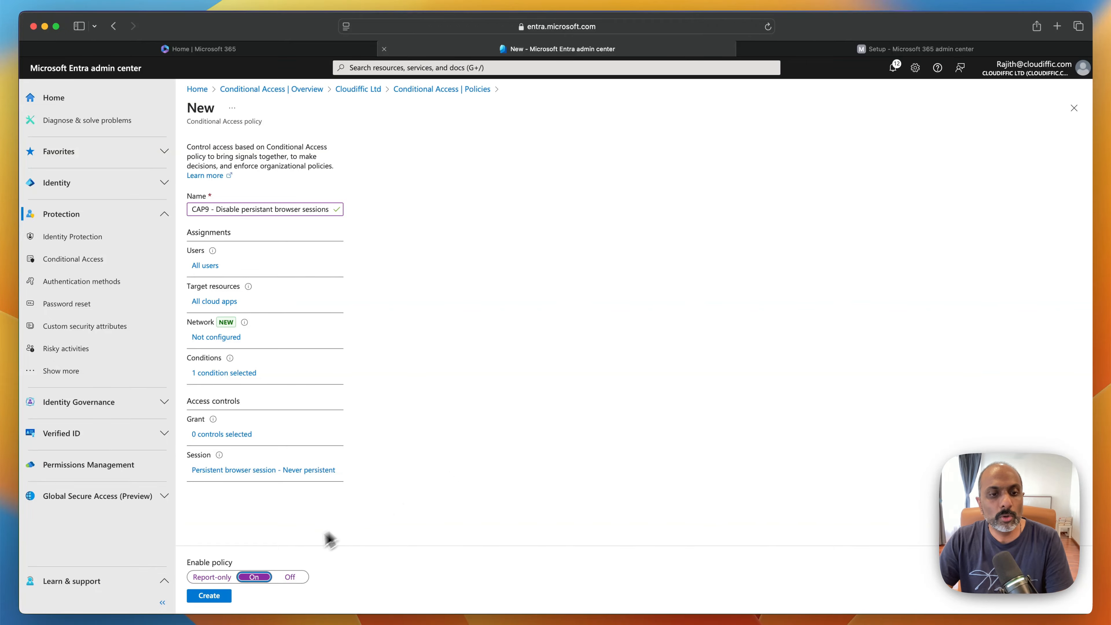
click(210, 596)
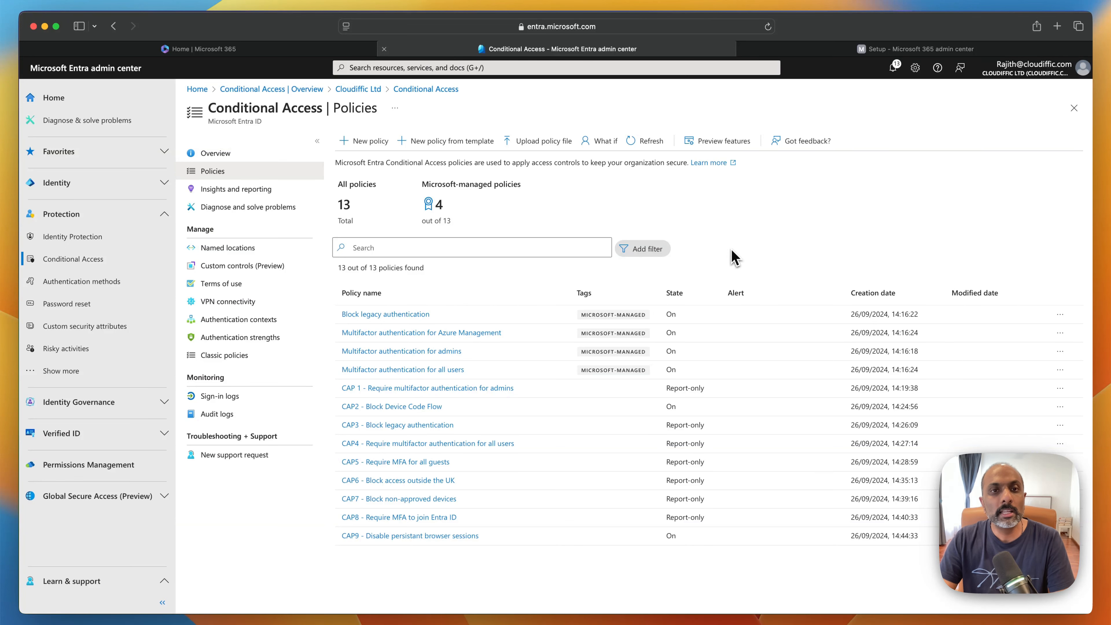
Start a new Conditional Access policy named "CAP10 - Guest Access Restrictions".
click(383, 141)
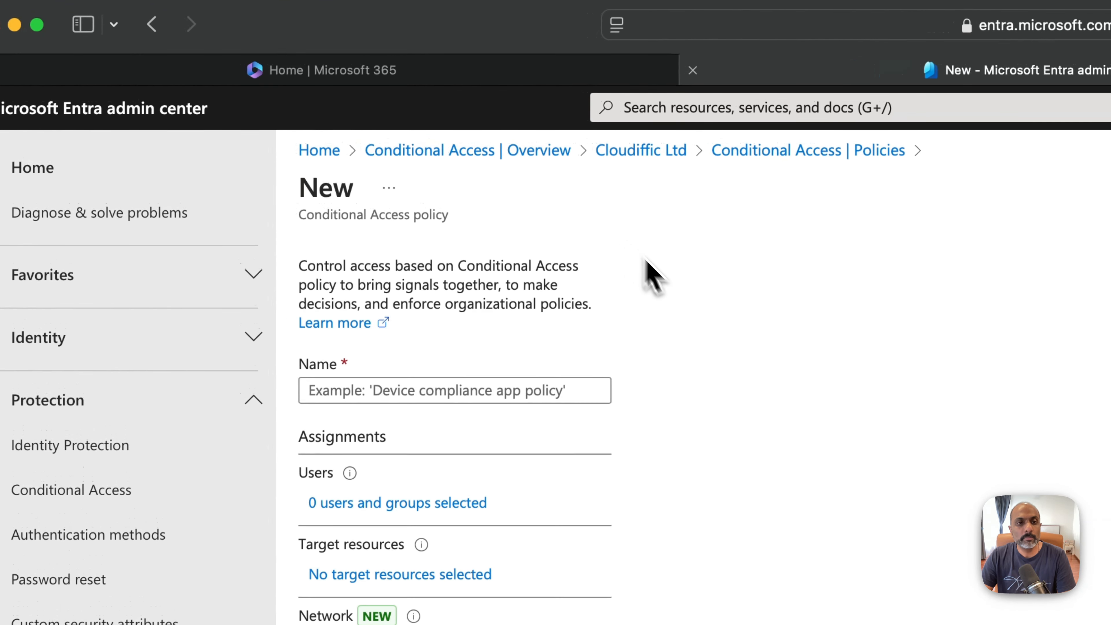
click(405, 391)
text(CAP)
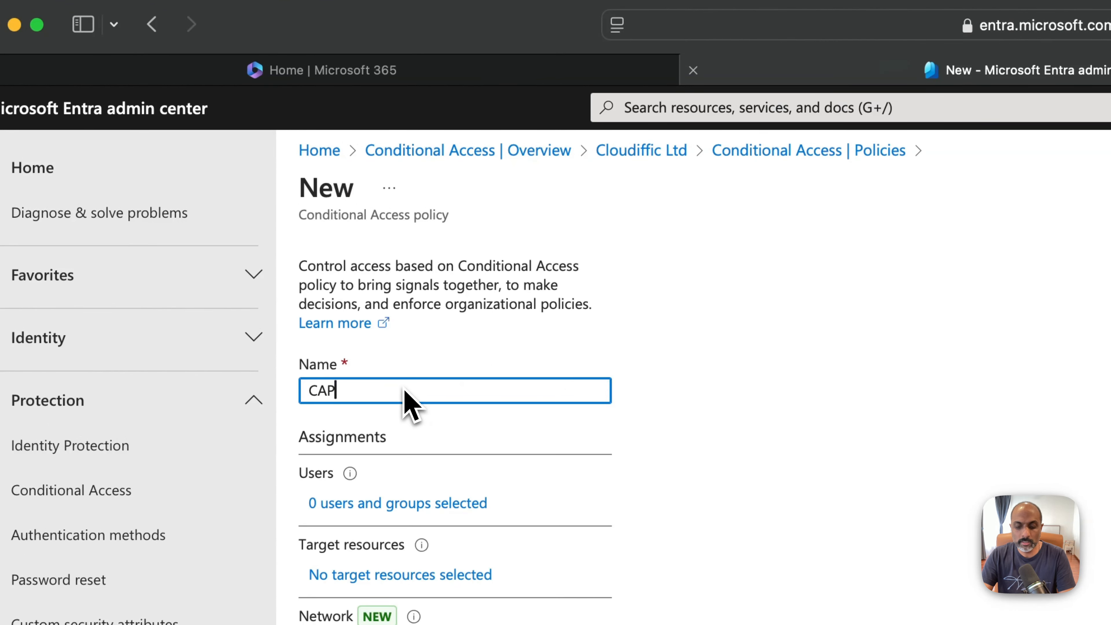
text(10 - Guest)
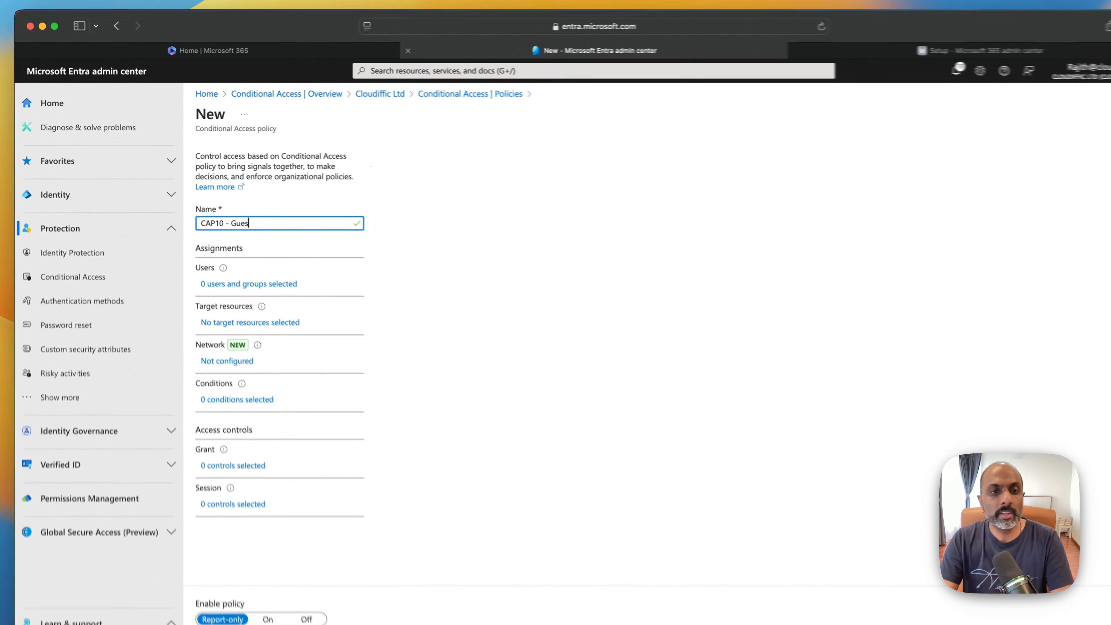
text( Access Restrictions)
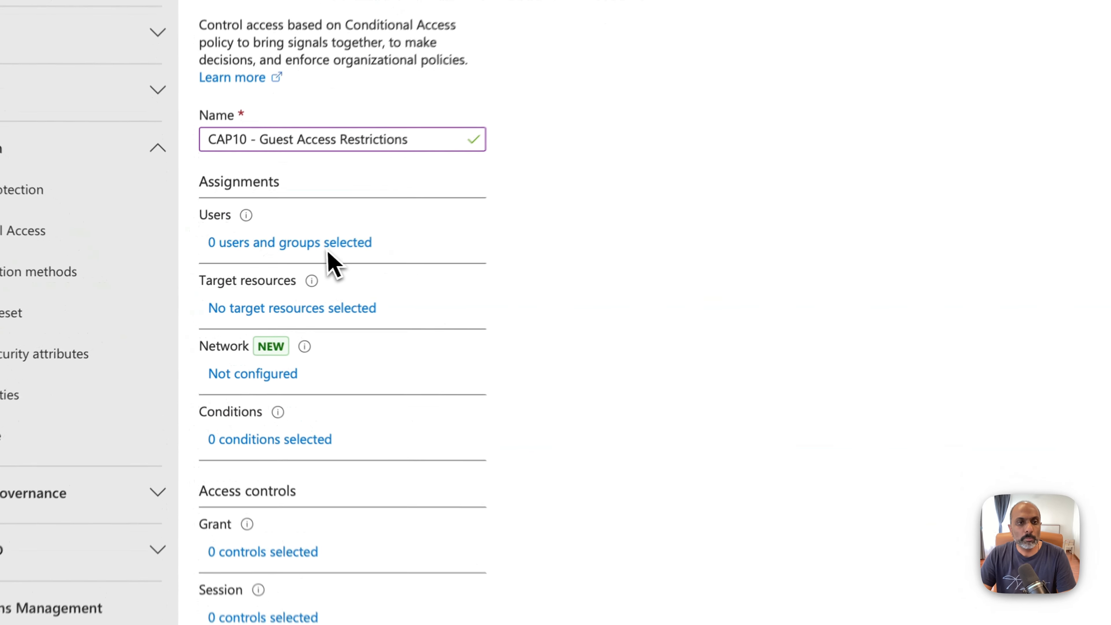
Assign the CAP10 policy to guest or external users, including all six guest and external user types.
click(327, 251)
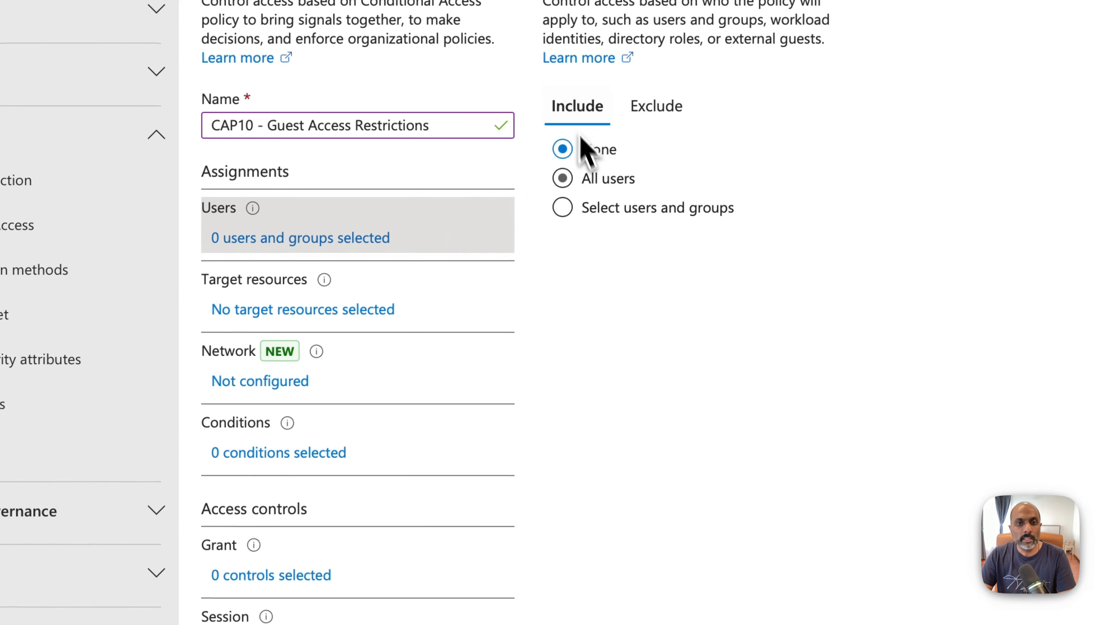
click(602, 213)
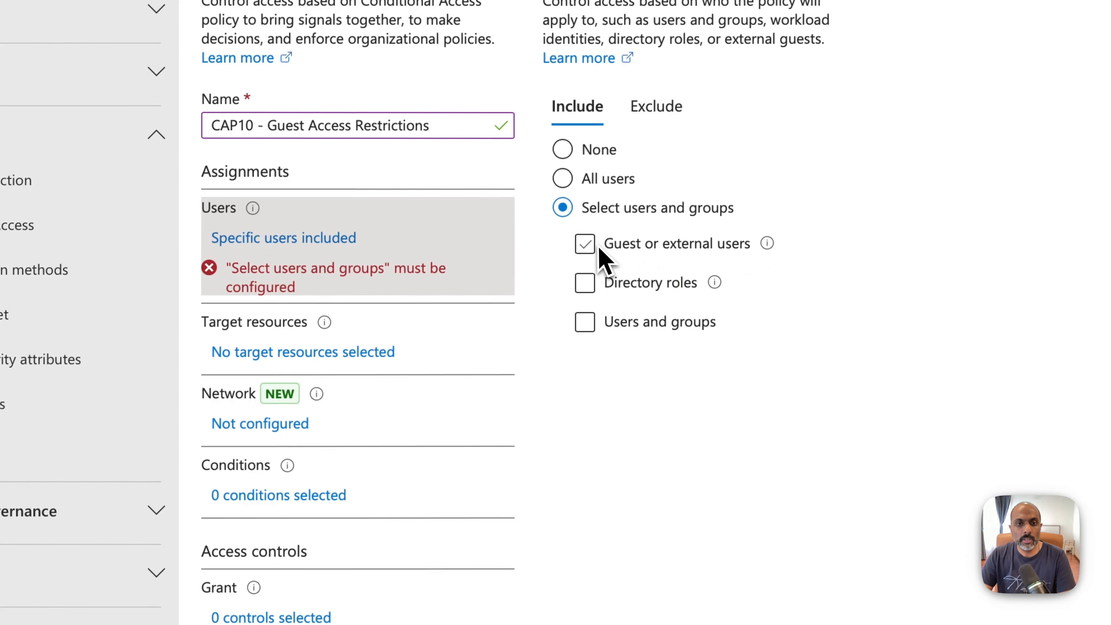
click(586, 245)
click(665, 289)
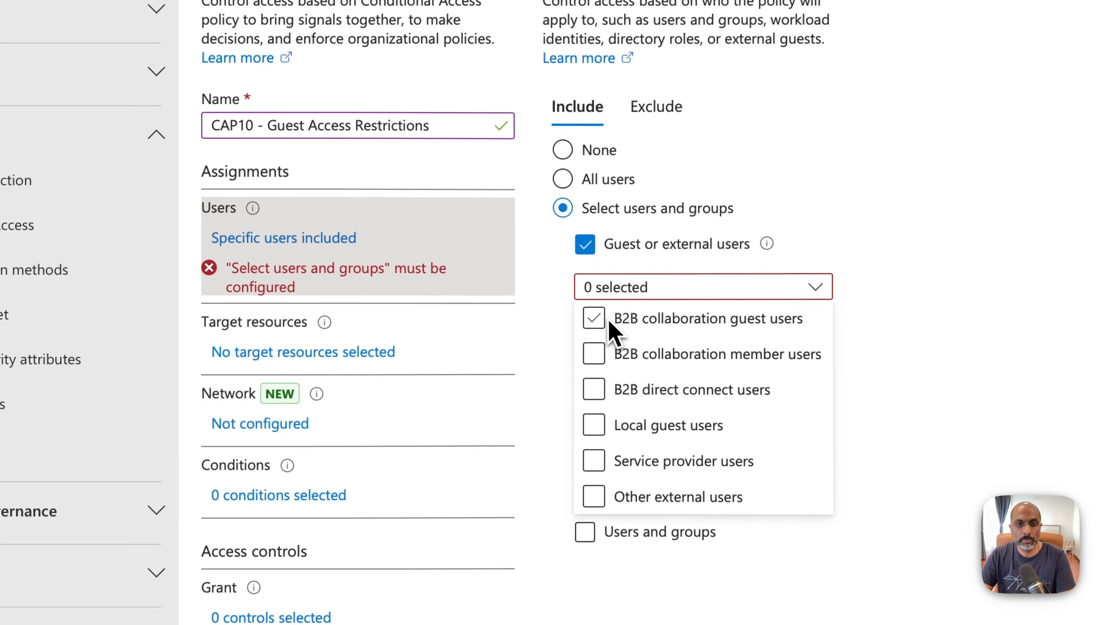
click(595, 318)
click(597, 354)
click(608, 390)
click(597, 426)
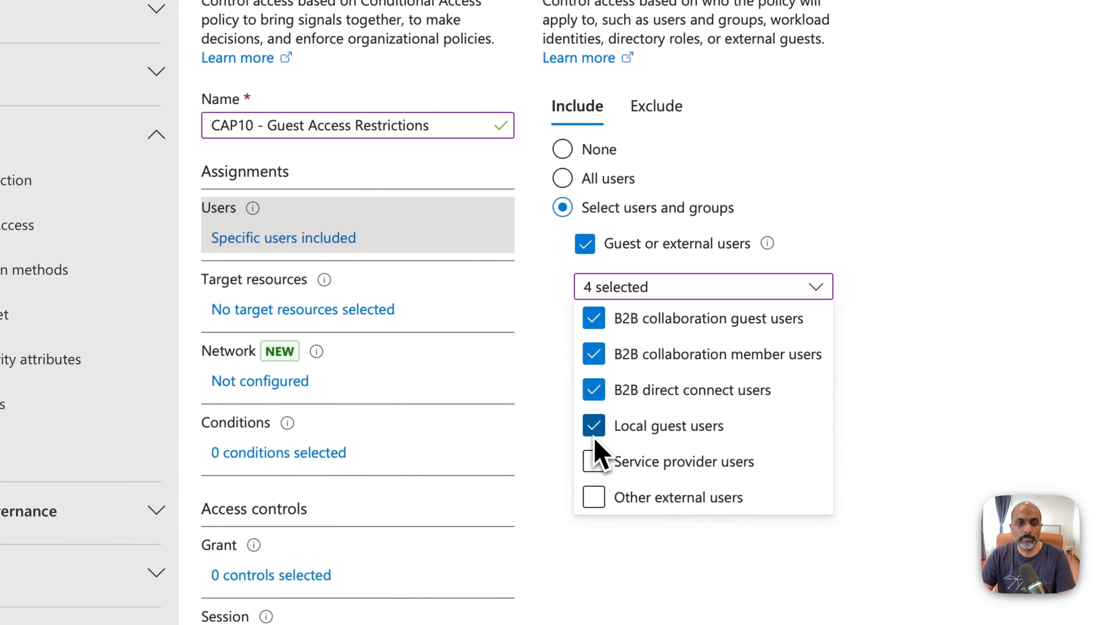
click(597, 462)
click(536, 474)
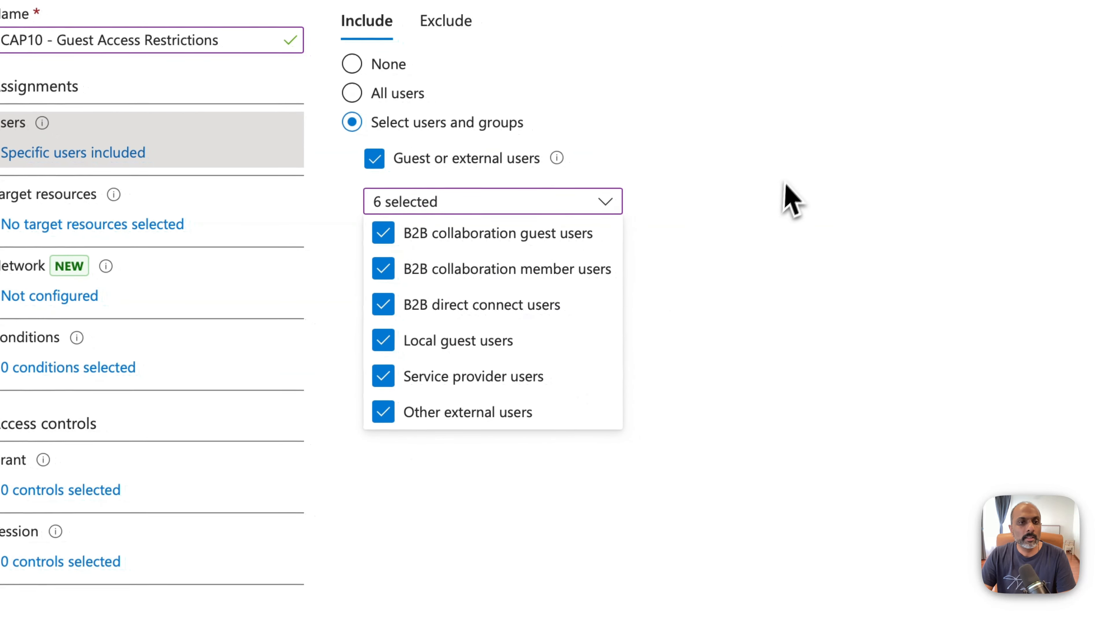
Set the CAP10 policy to target all cloud apps, excluding Office 365 and Office 365 SharePoint Online.
click(275, 333)
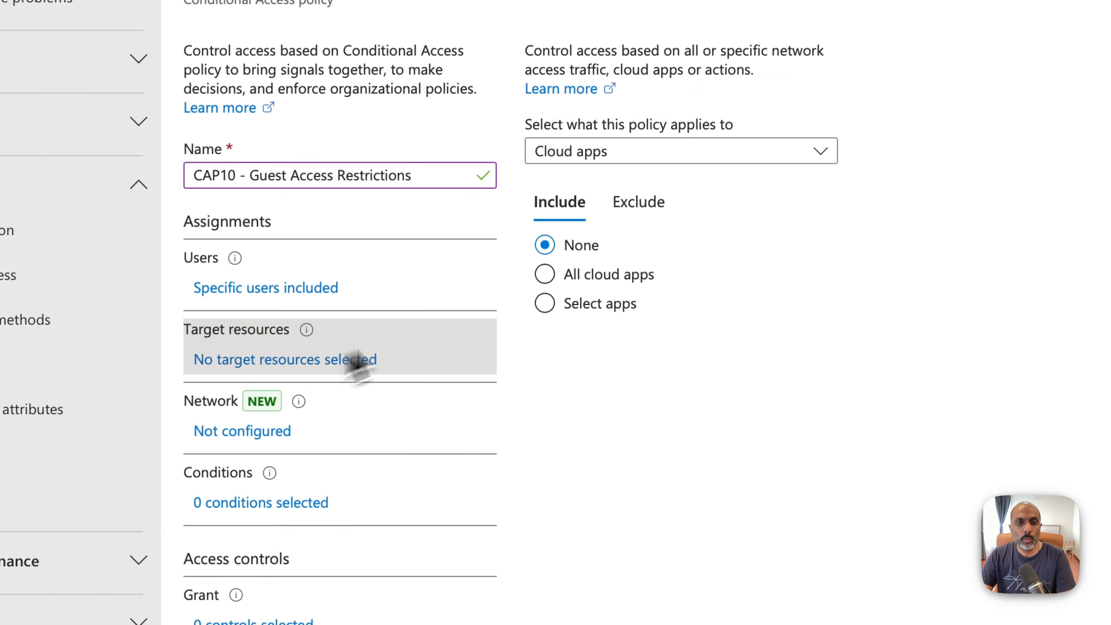
click(596, 275)
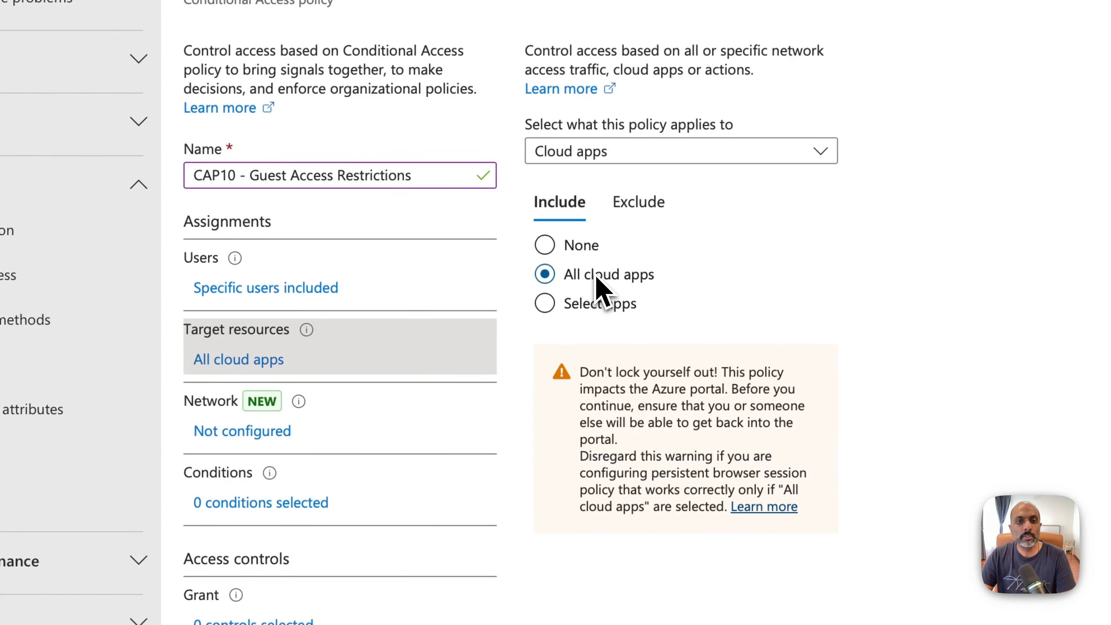
click(635, 207)
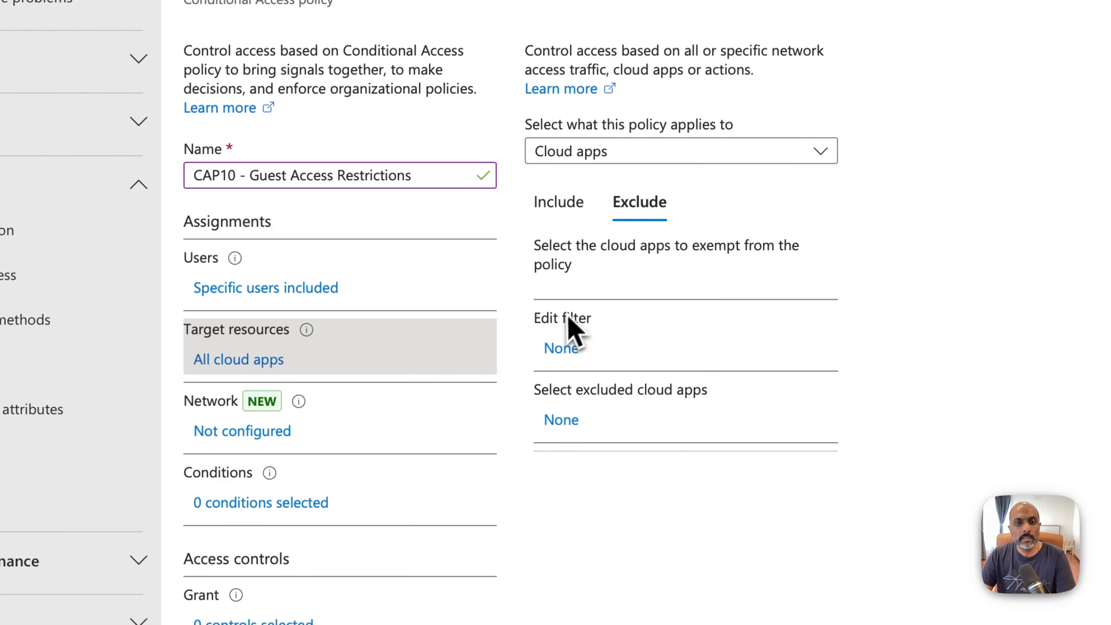
click(561, 419)
text(sha)
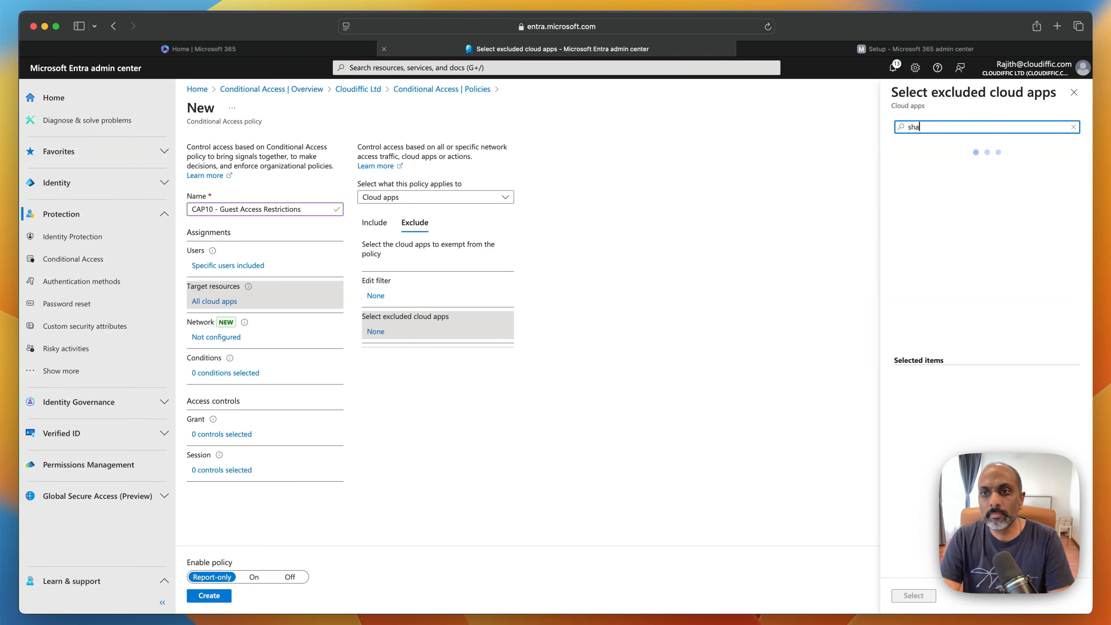
key(BackSpace)
key(BackSpace)
key(BackSpace)
text(office 365)
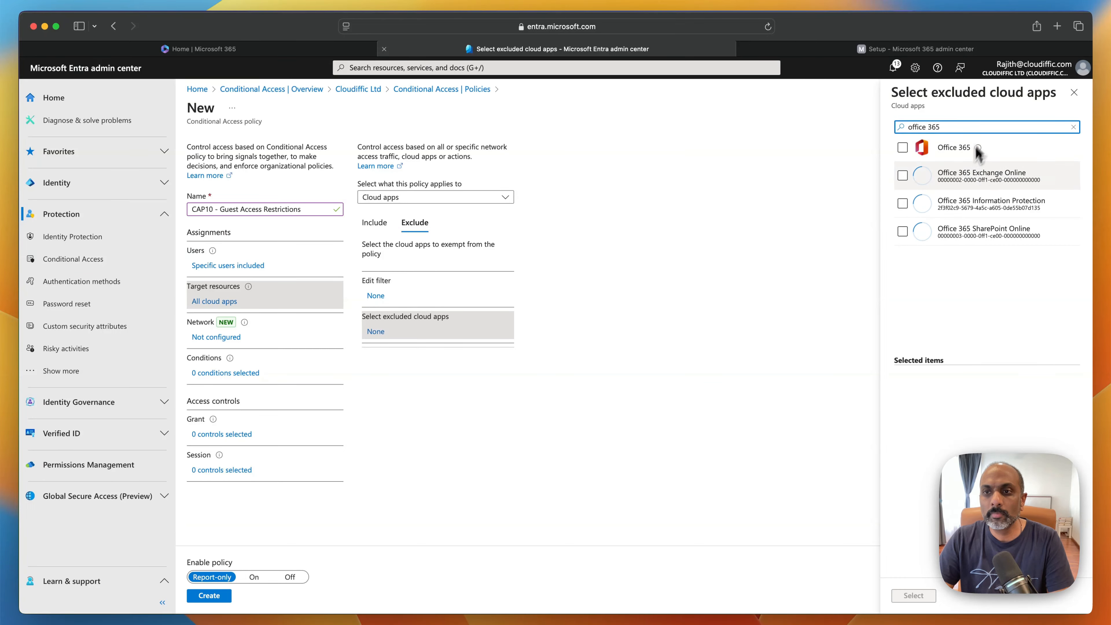
click(902, 231)
click(903, 147)
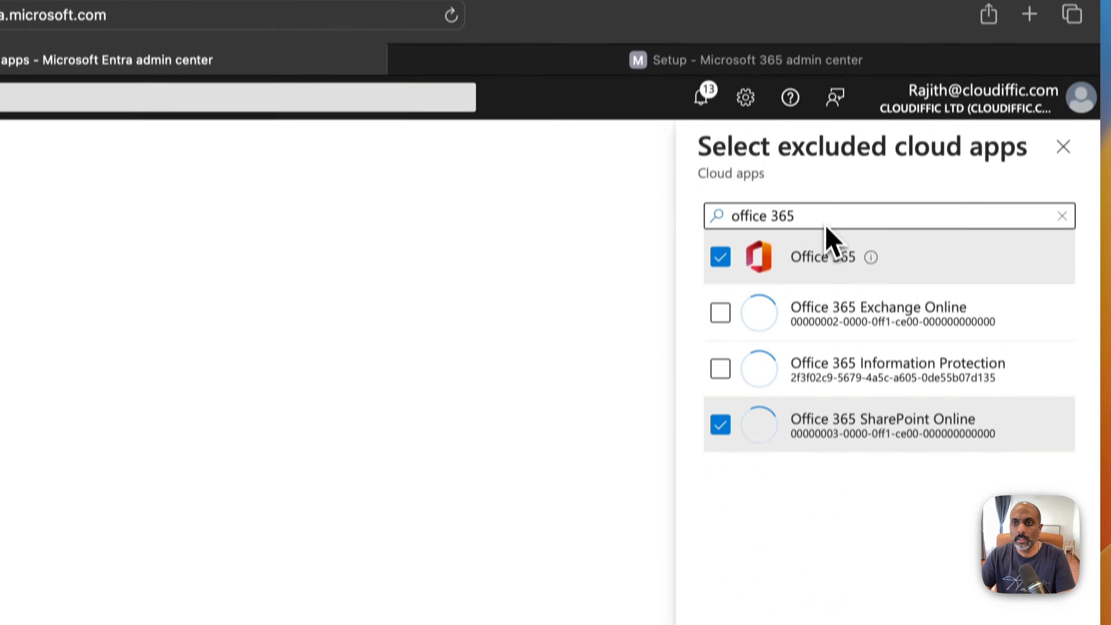
drag(825, 43, 649, 35)
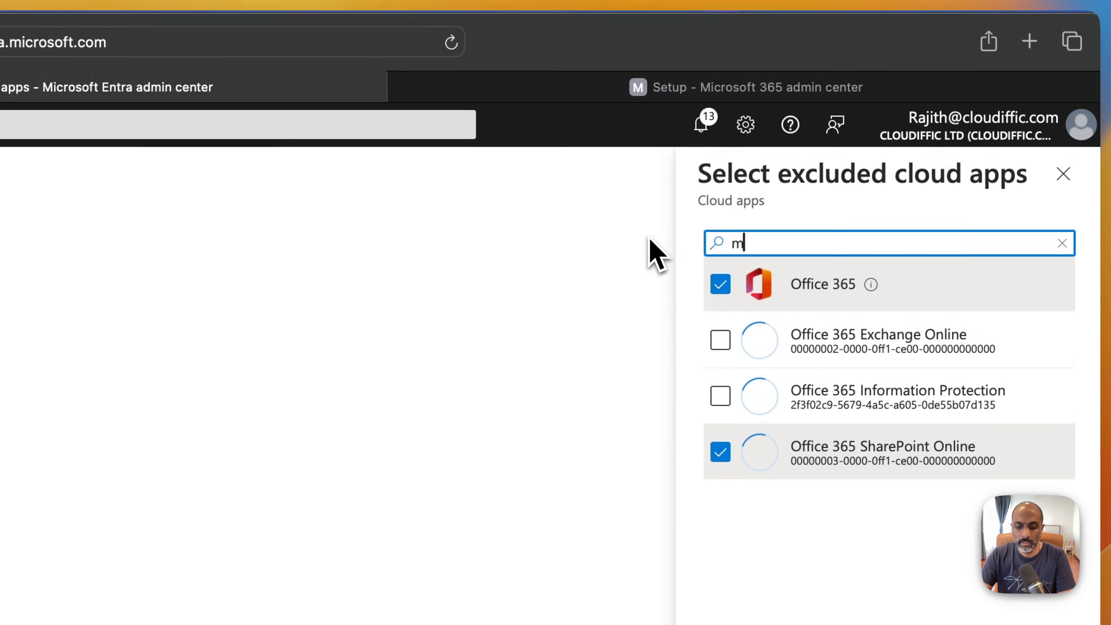
key(BackSpace)
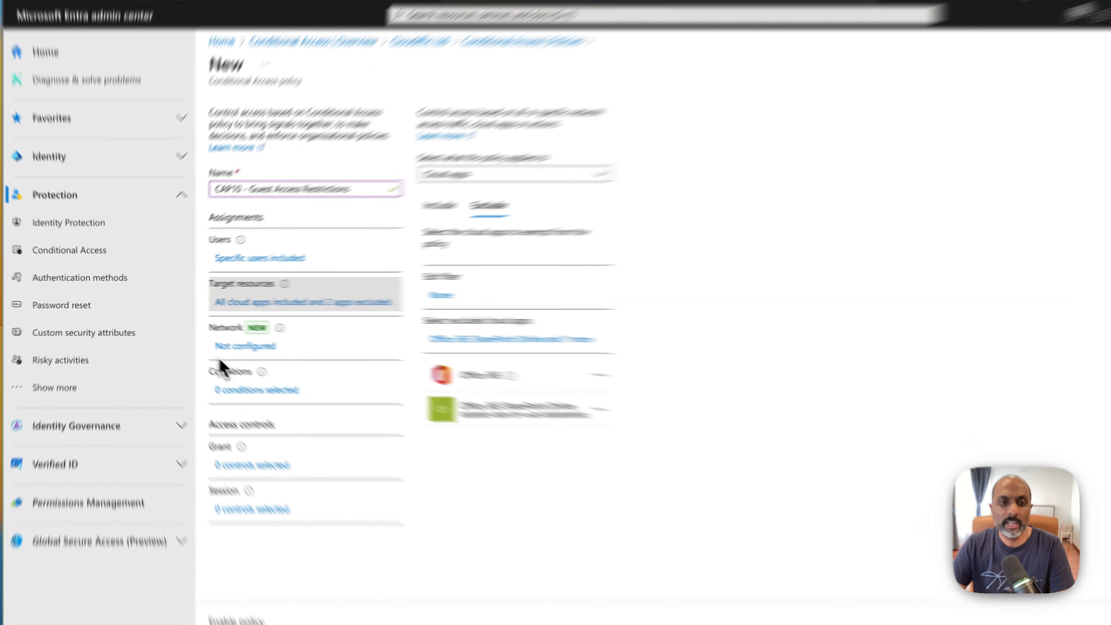
Set the CAP10 grant control to block access and create the policy in report-only state.
click(209, 337)
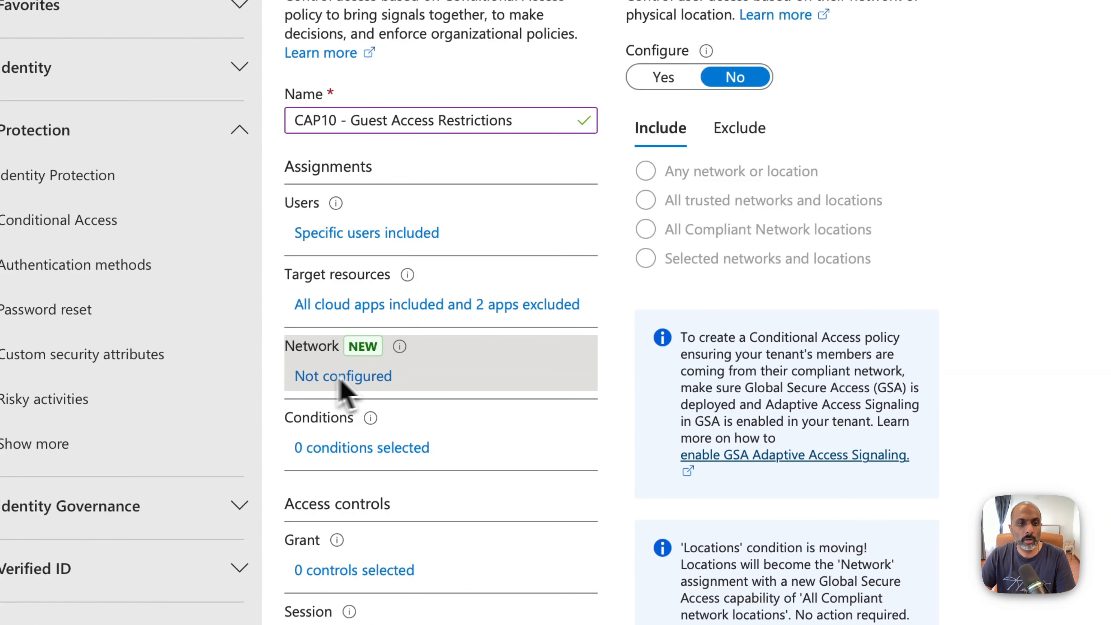
click(379, 450)
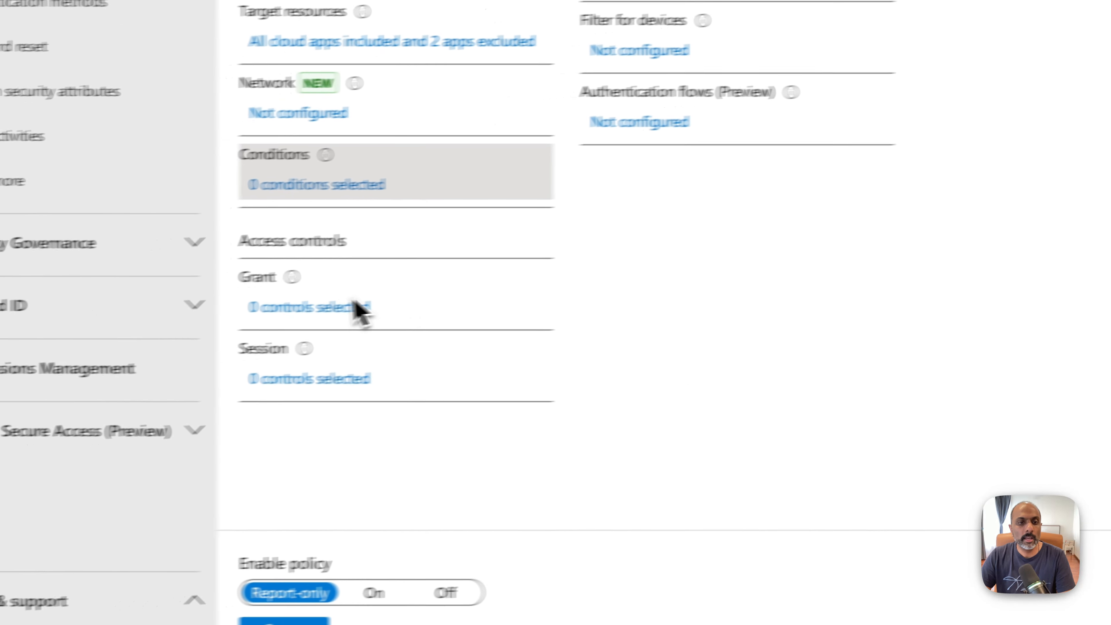
click(226, 324)
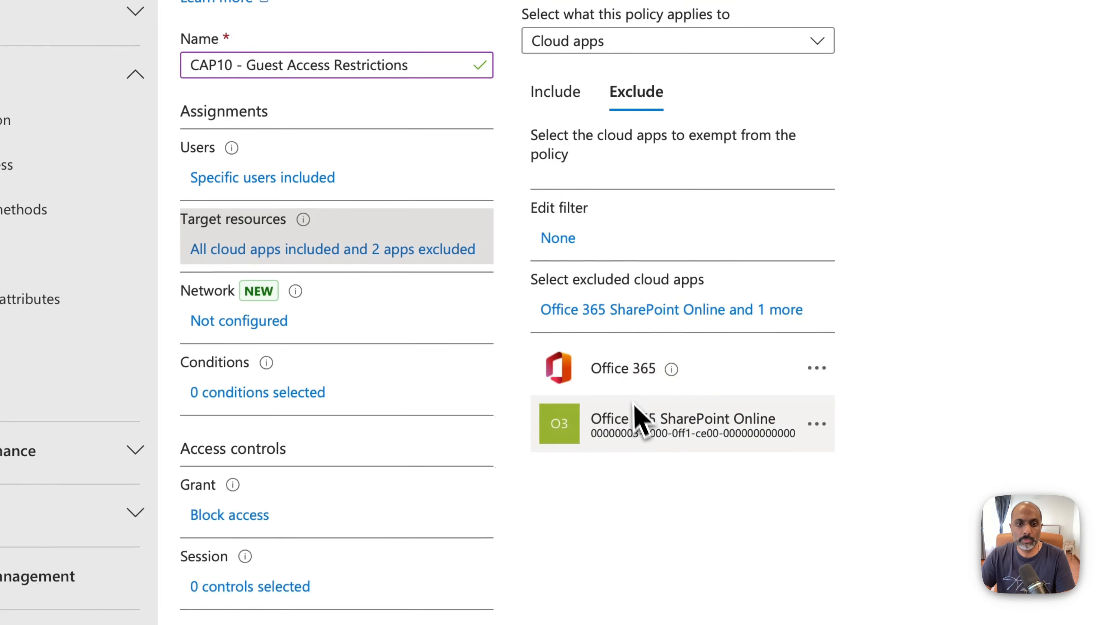
click(323, 177)
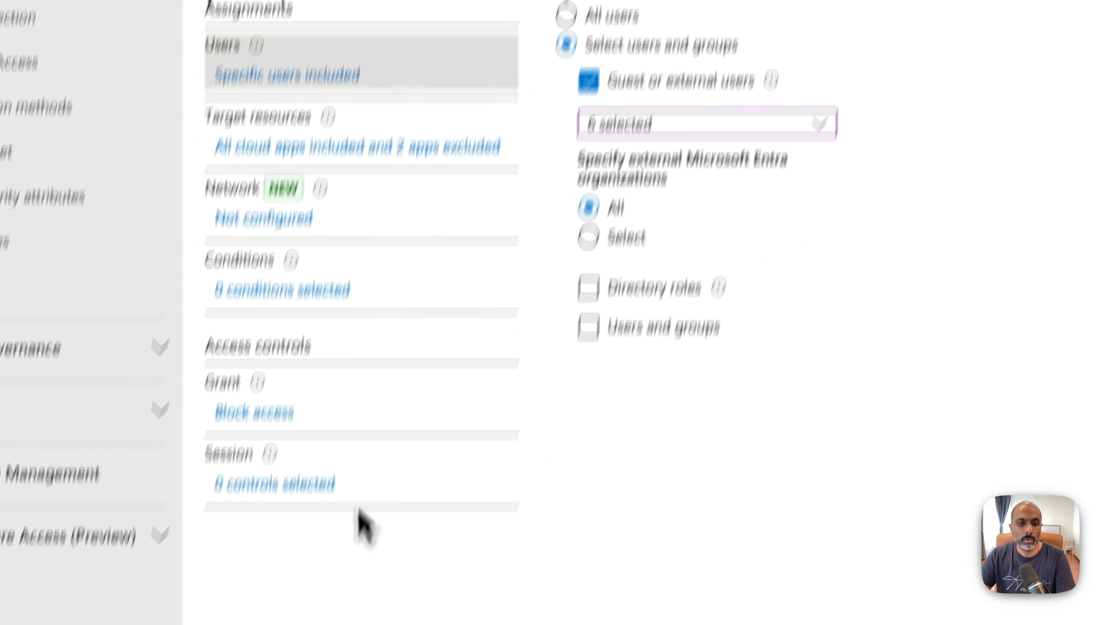
click(317, 579)
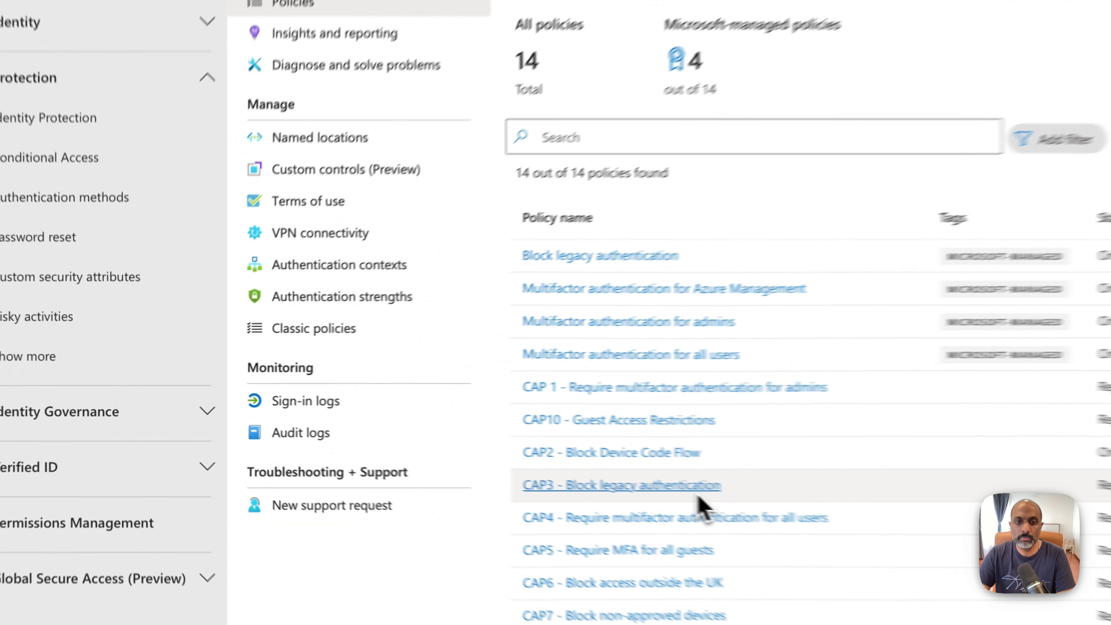
Try limiting the included users of the CAP3 - Block legacy authentication policy to two individual users and the Australian Users group.
click(439, 446)
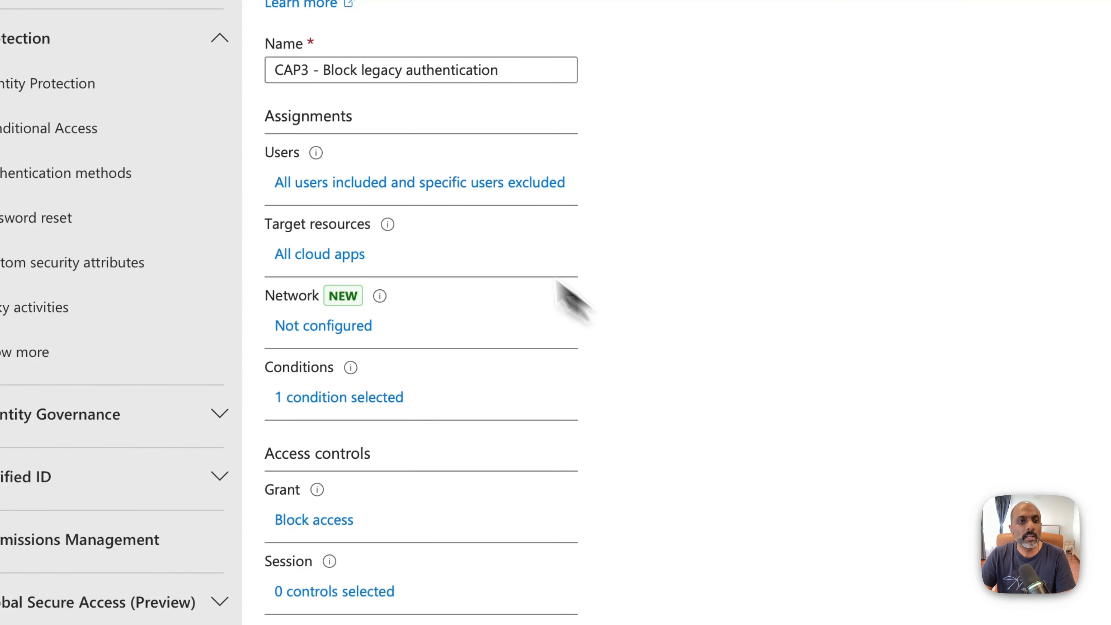
click(385, 184)
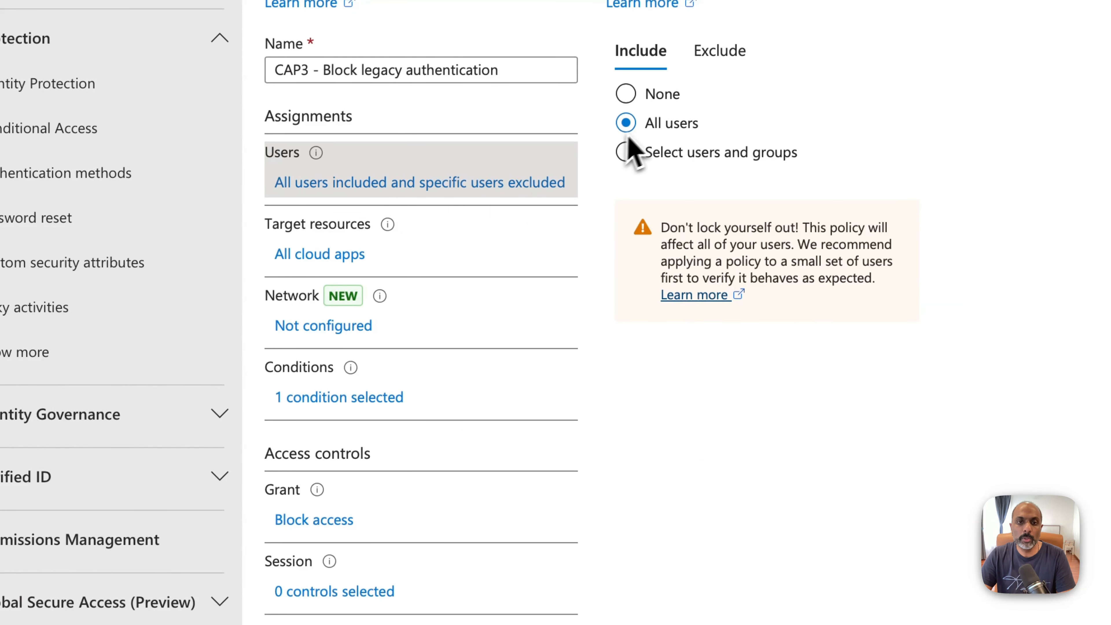
click(625, 152)
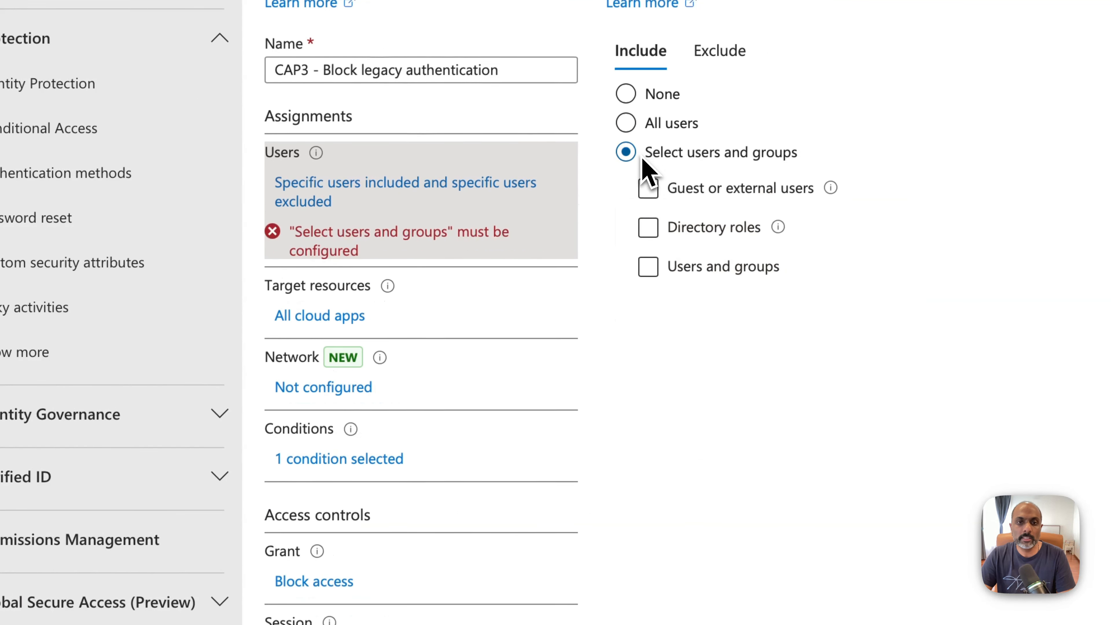
click(686, 271)
click(734, 350)
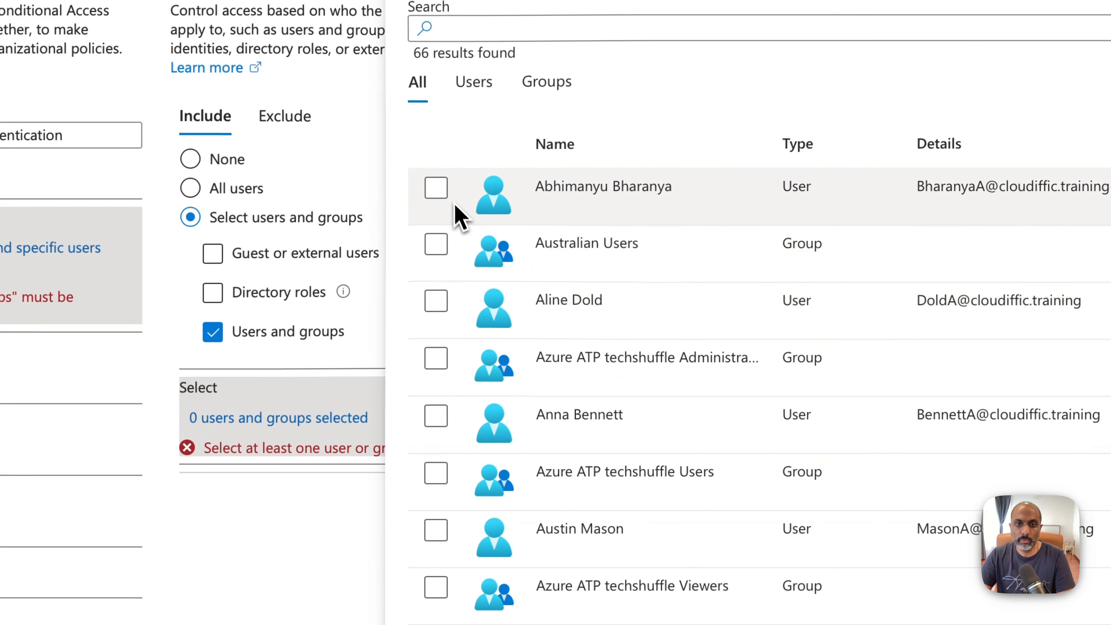
click(436, 188)
click(435, 246)
click(436, 302)
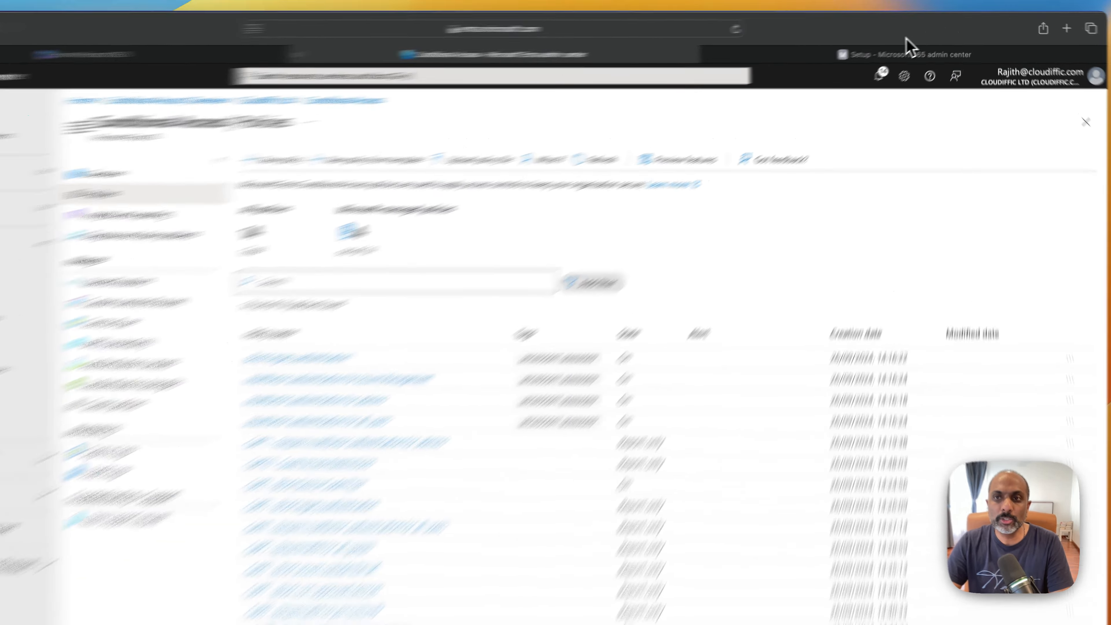
Switch to the Microsoft 365 admin center and open Configure multifactor authentication (MFA) from the Sign-in and security setup list.
click(892, 50)
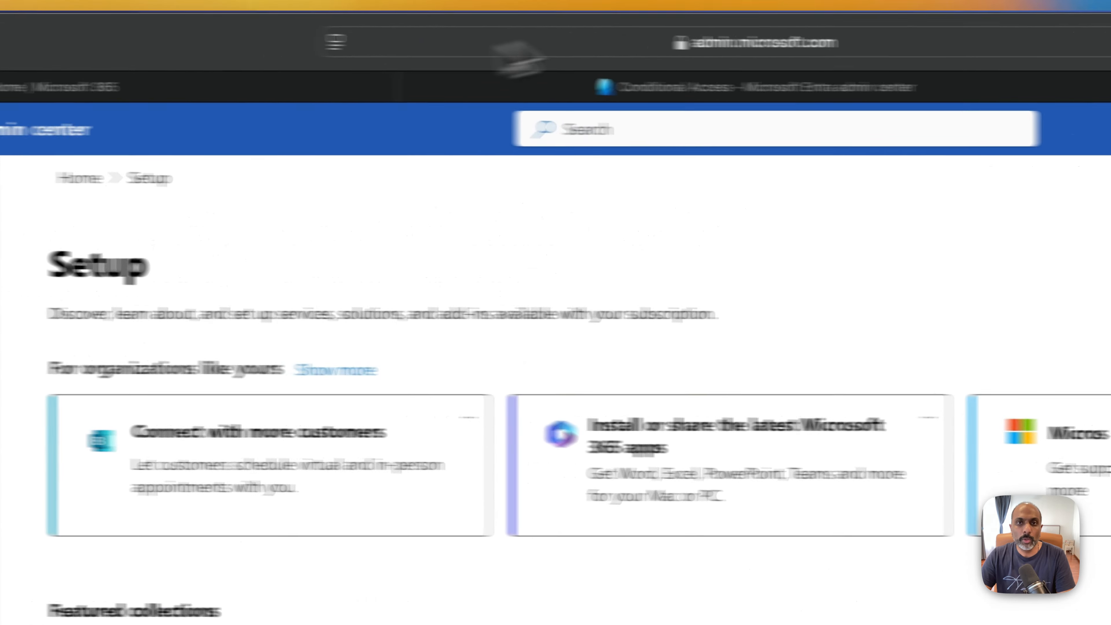
click(739, 46)
click(349, 224)
scroll(276, 399, down, 10)
scroll(280, 383, up, 5)
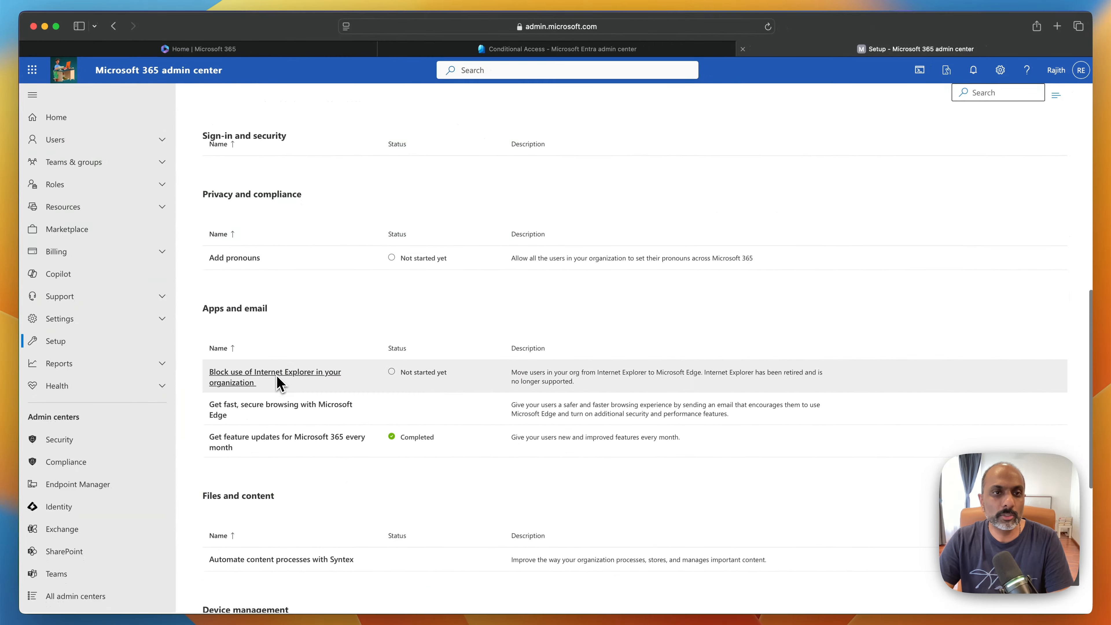
scroll(328, 387, up, 1)
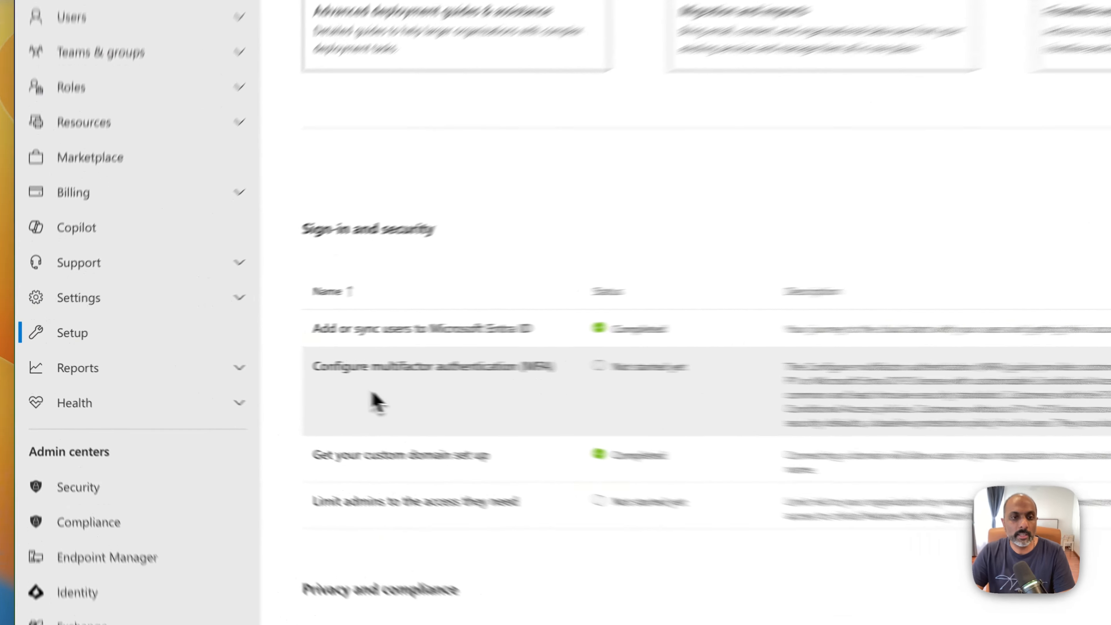
click(372, 392)
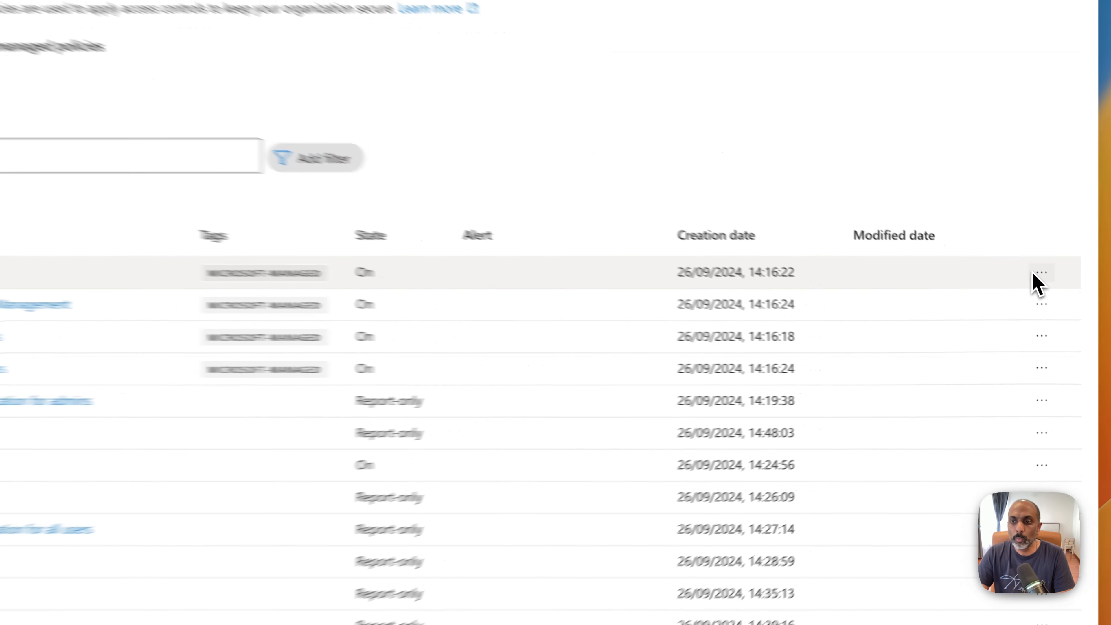
Check which actions the Conditional Access policy list offers for the Microsoft-managed Block legacy authentication policy.
click(1060, 314)
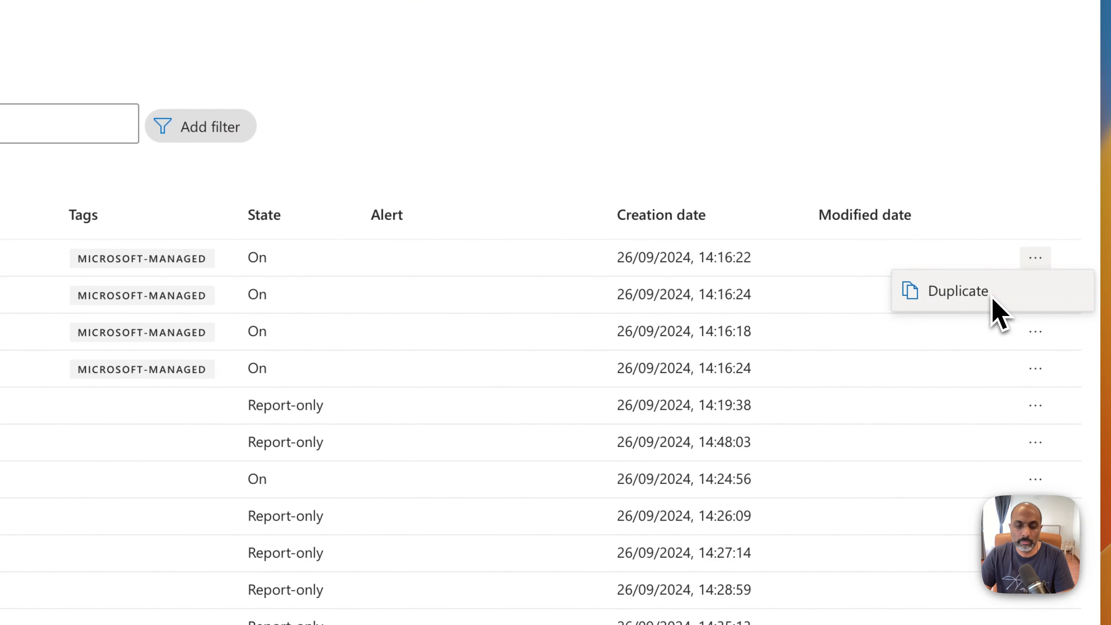
click(1016, 148)
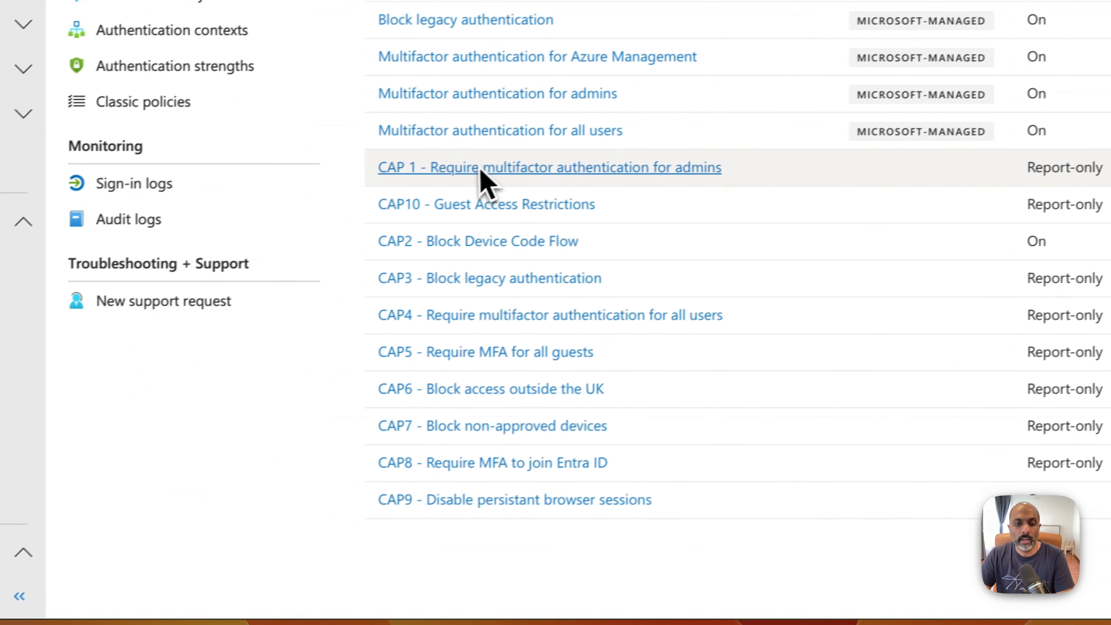